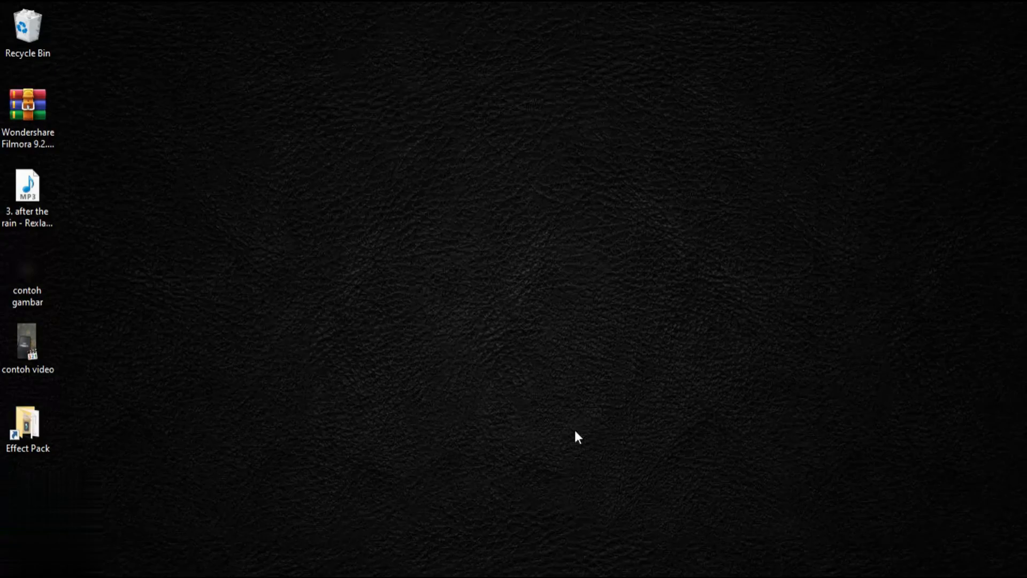
click(913, 577)
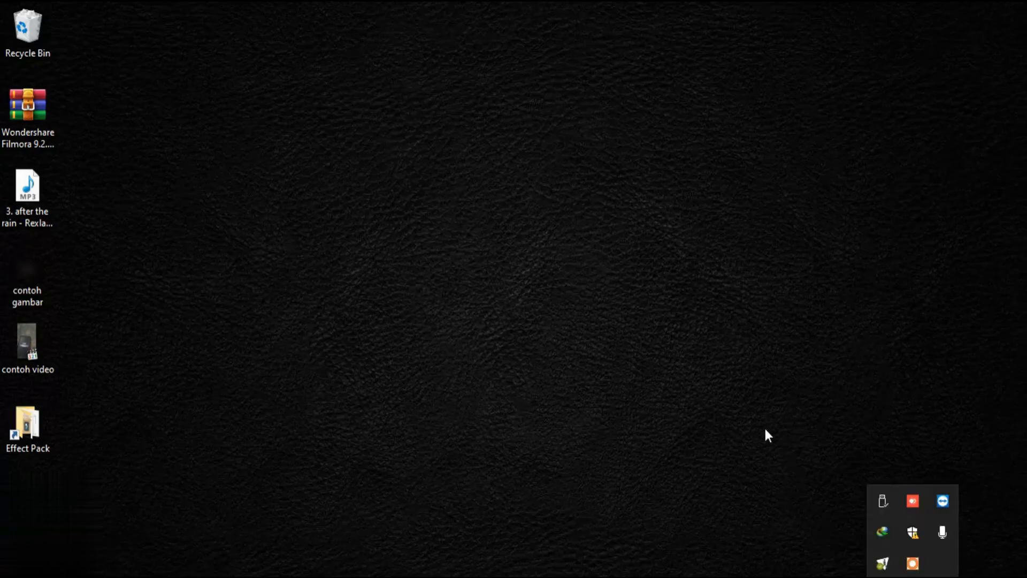
click(706, 428)
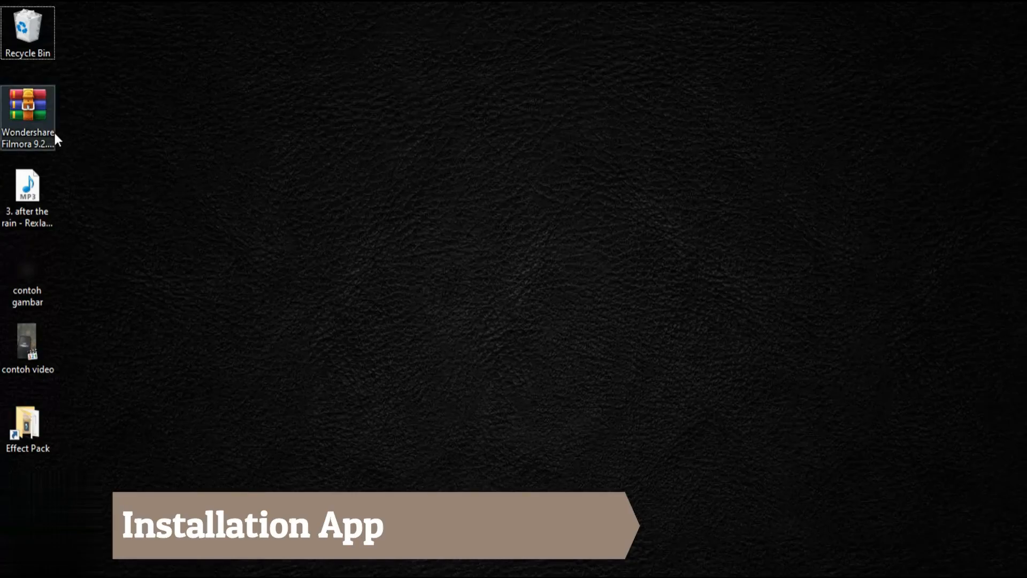
- Extract the Wondershare Filmora 9.2.7.13 (x64) archive directly onto the desktop, entering the archive password
click(34, 114)
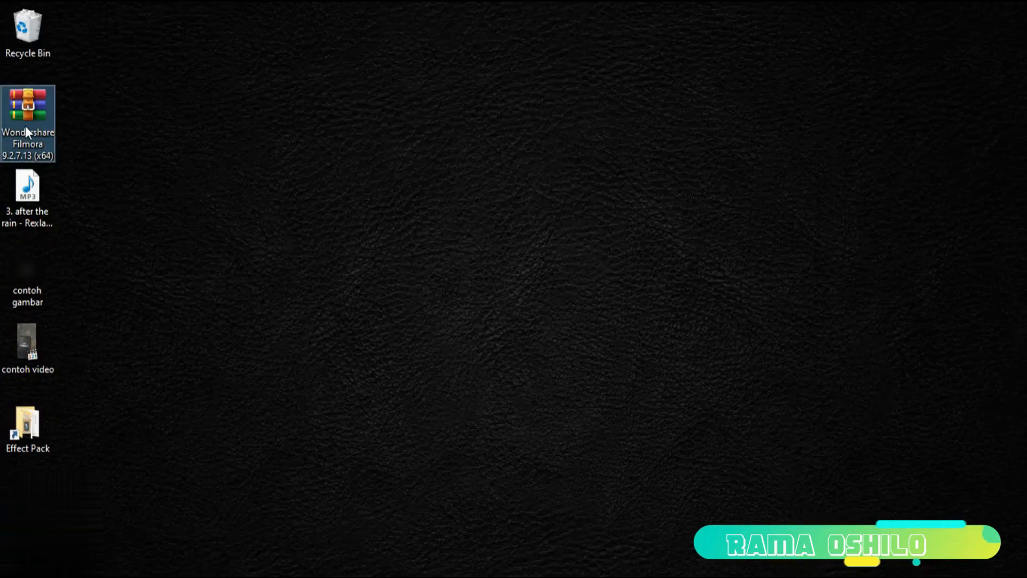
mouse_move(24, 126)
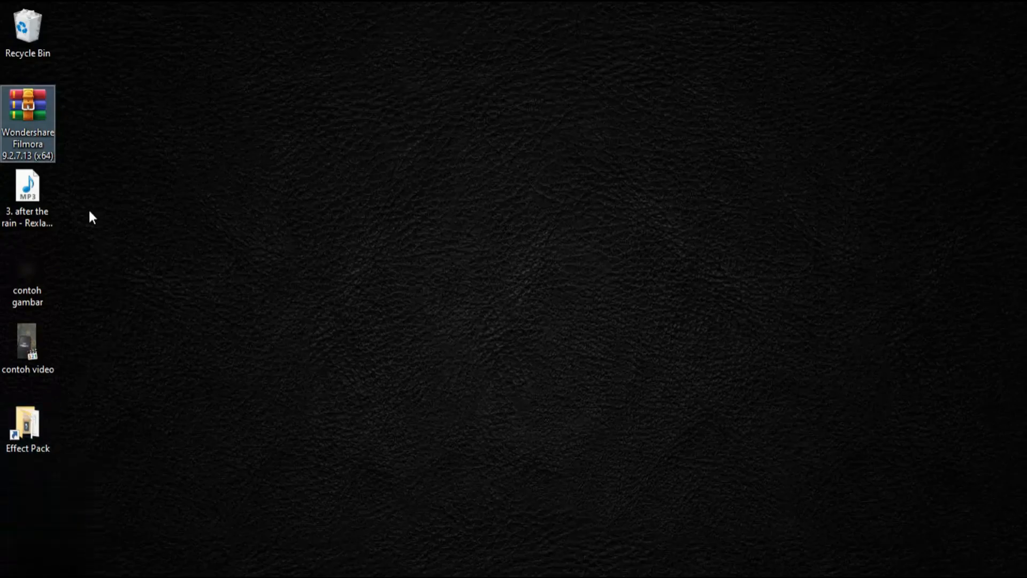
right_click(13, 107)
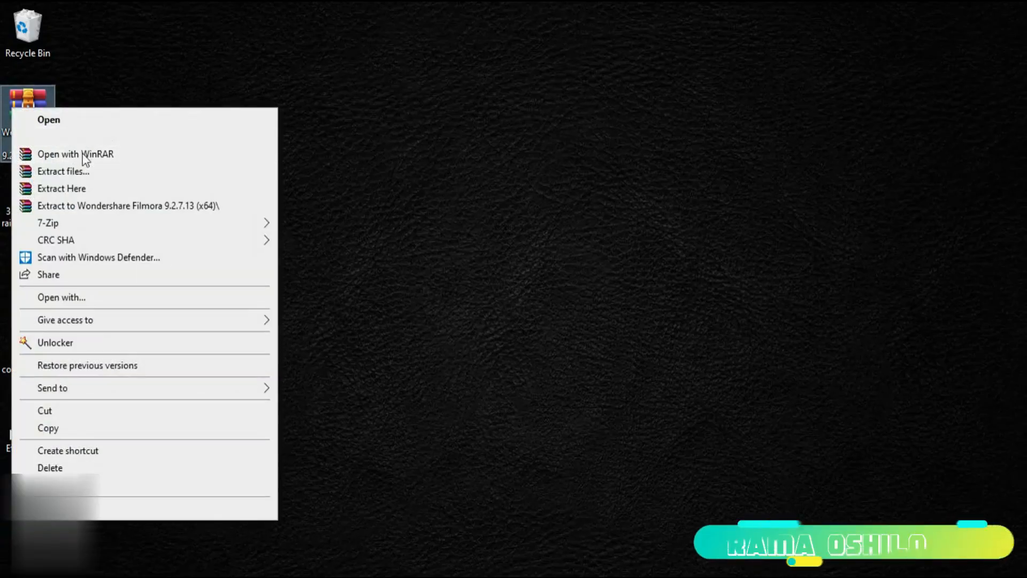
click(75, 190)
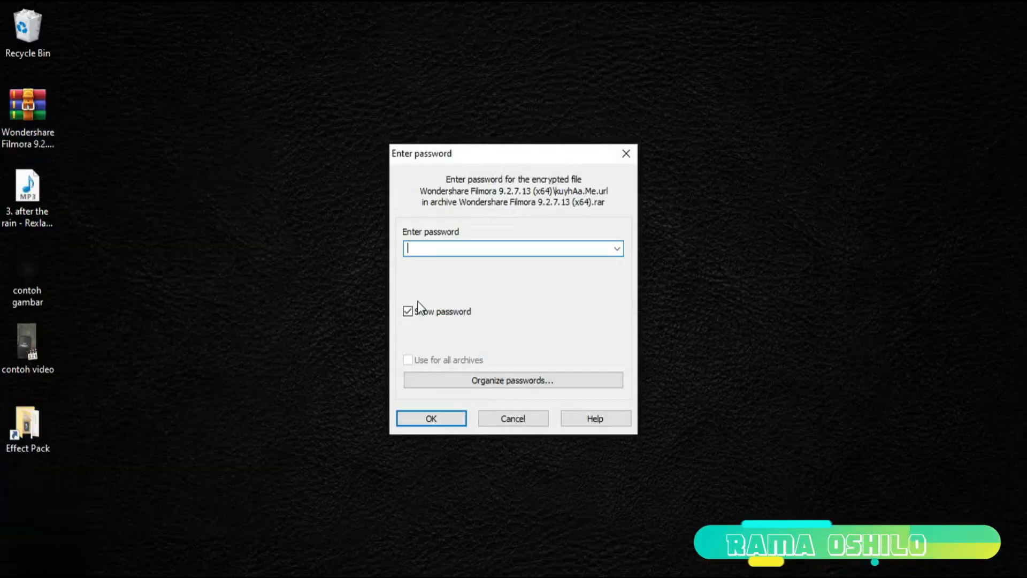
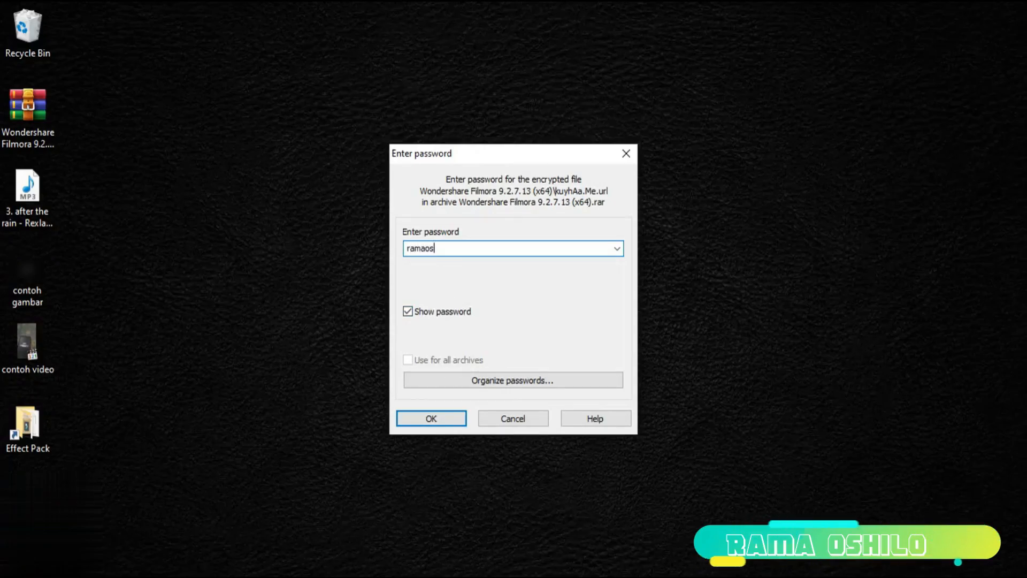
key(Return)
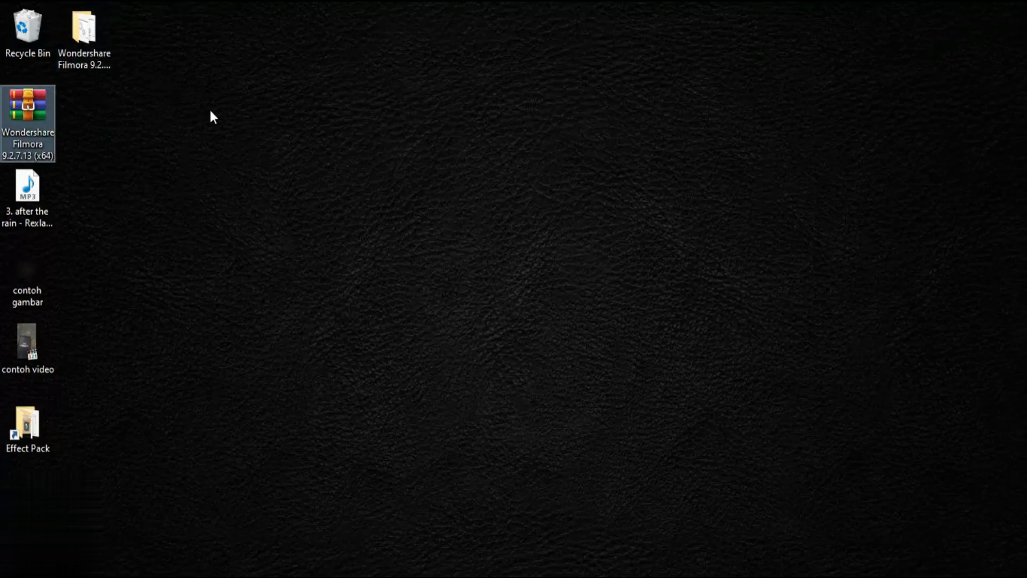
- Run the _Silent Install script from the extracted Wondershare Filmora folder, minimize the folder and close the web page opened by the installation
double_click(85, 38)
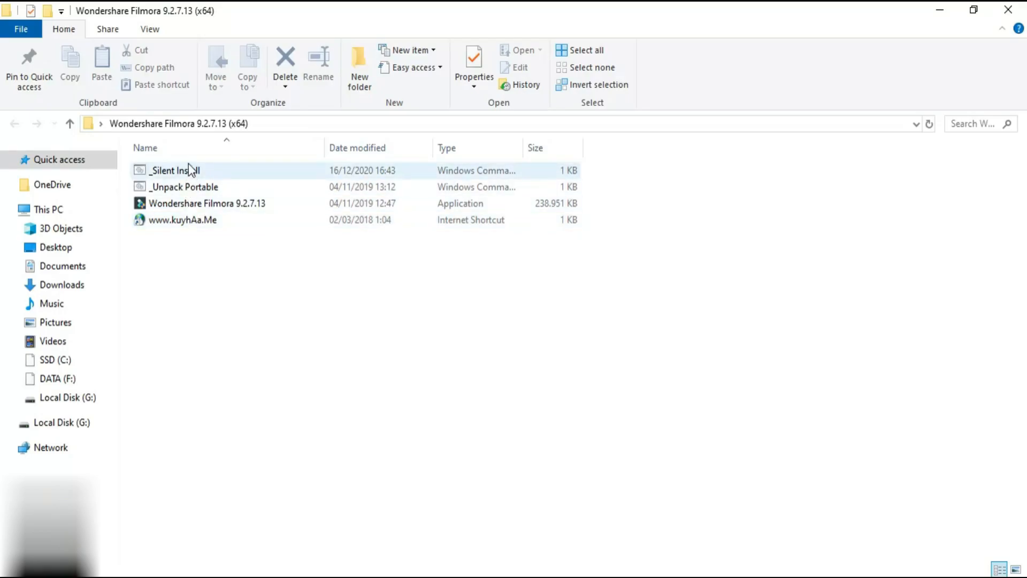
double_click(189, 172)
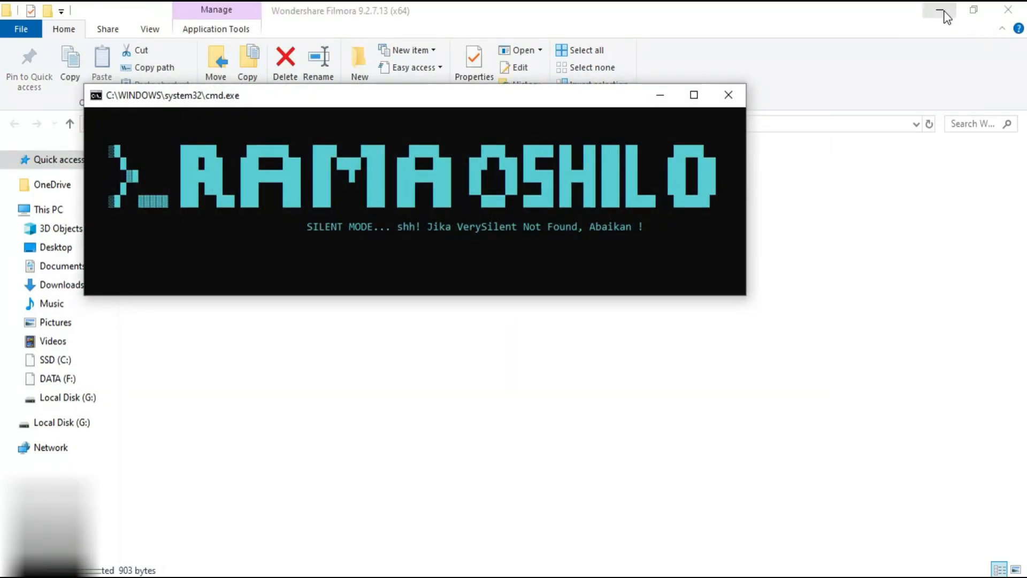
click(942, 12)
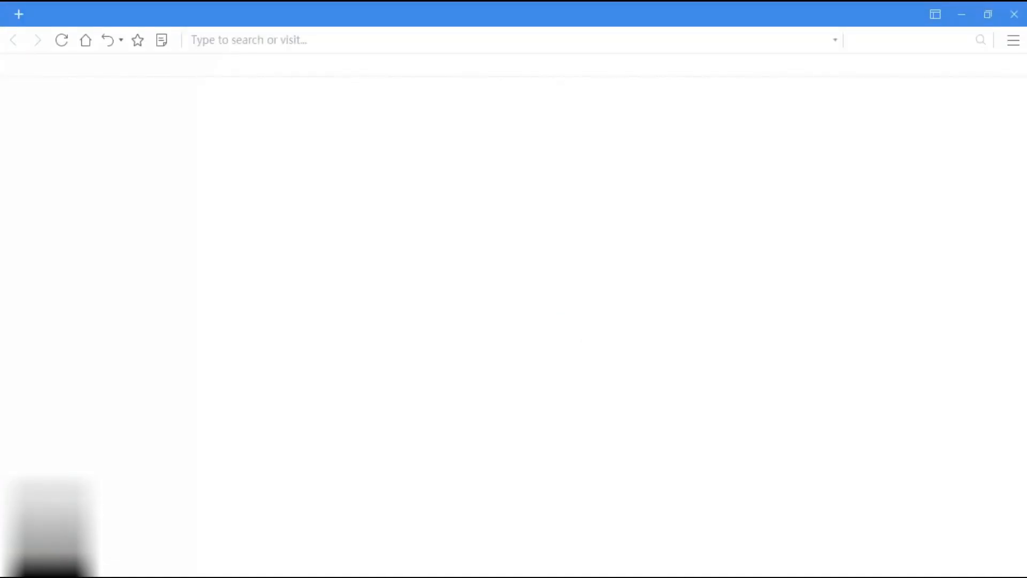
click(1015, 20)
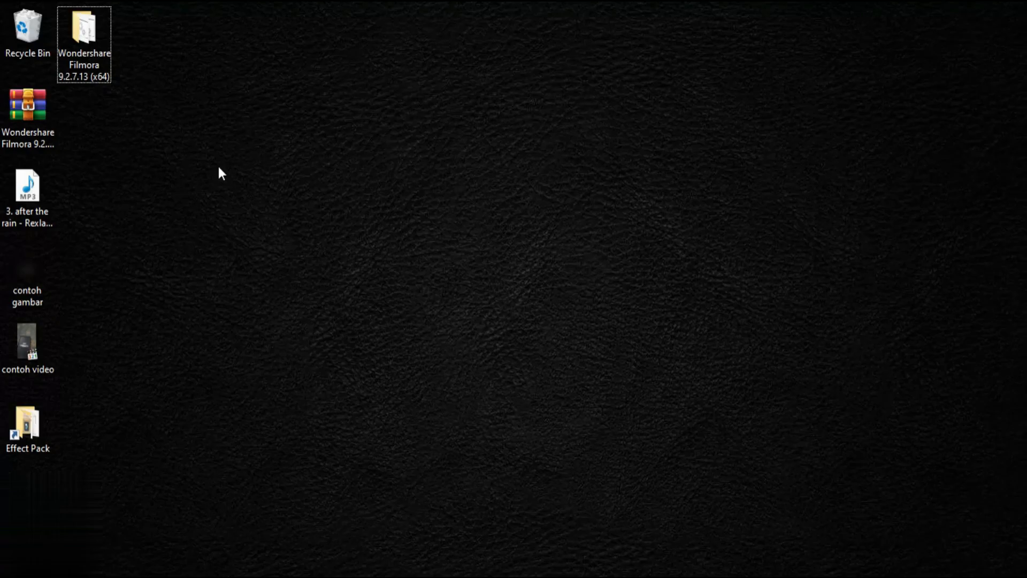
- Search Windows for Wondershare Filmora, launch it and continue past the graphics driver warning
key(super)
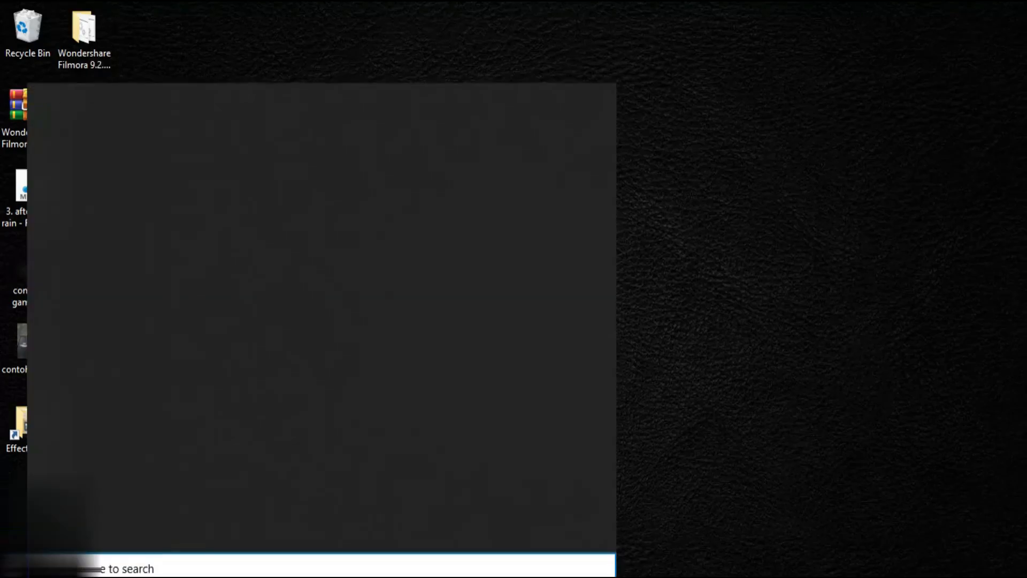
text(fi)
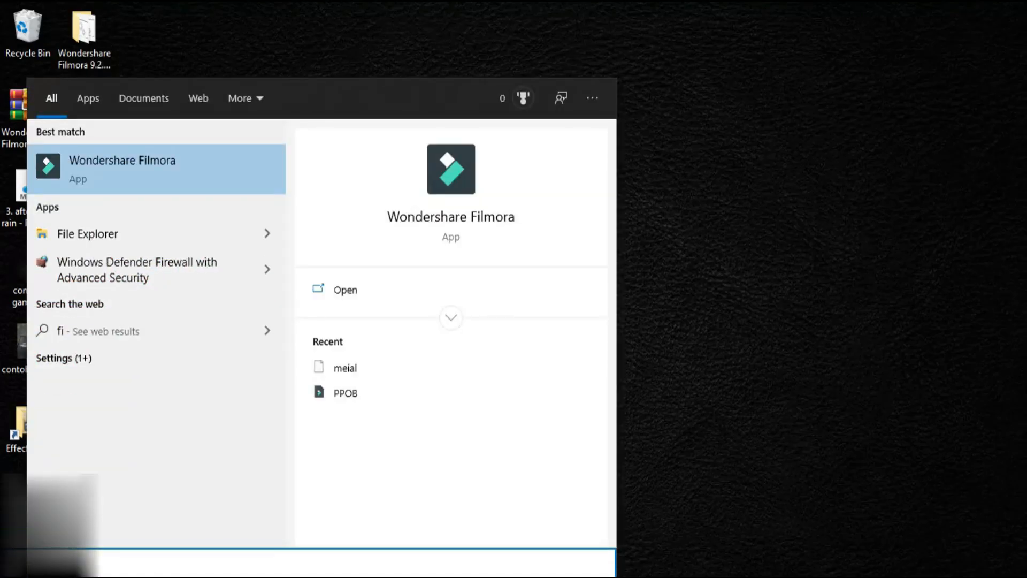
text(mora)
key(BackSpace)
key(BackSpace)
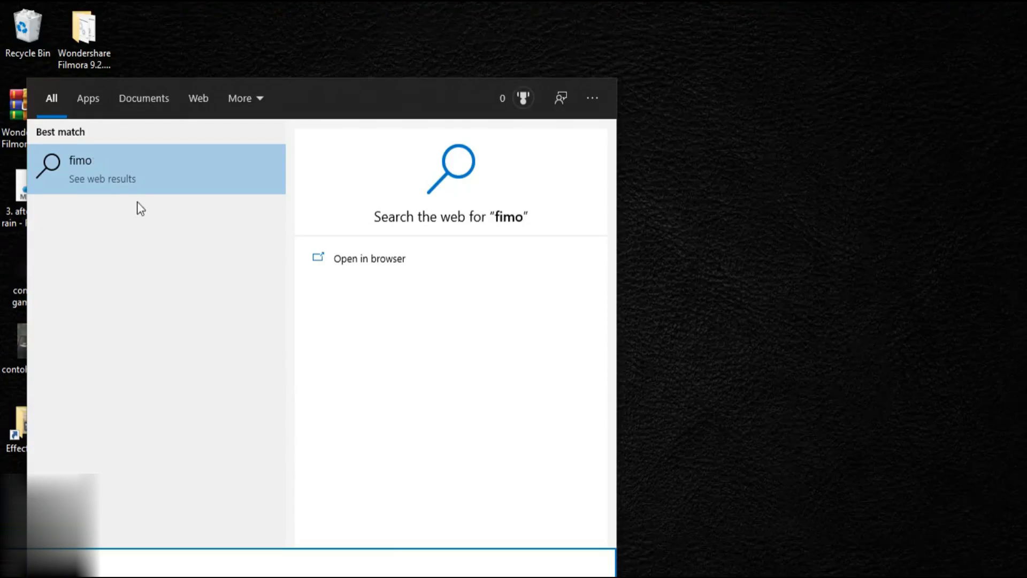
key(BackSpace)
key(BackSpace)
click(152, 155)
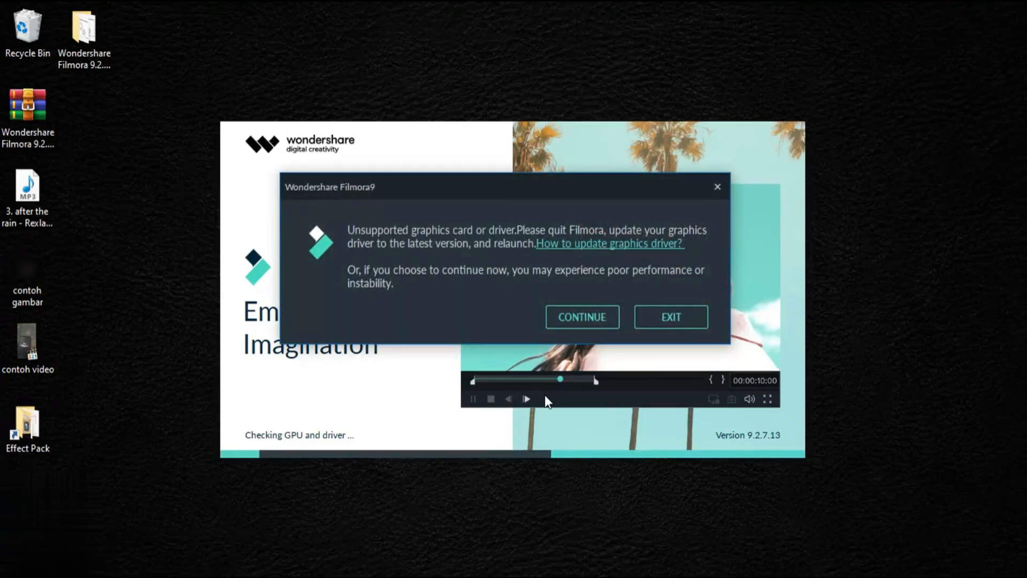
click(586, 321)
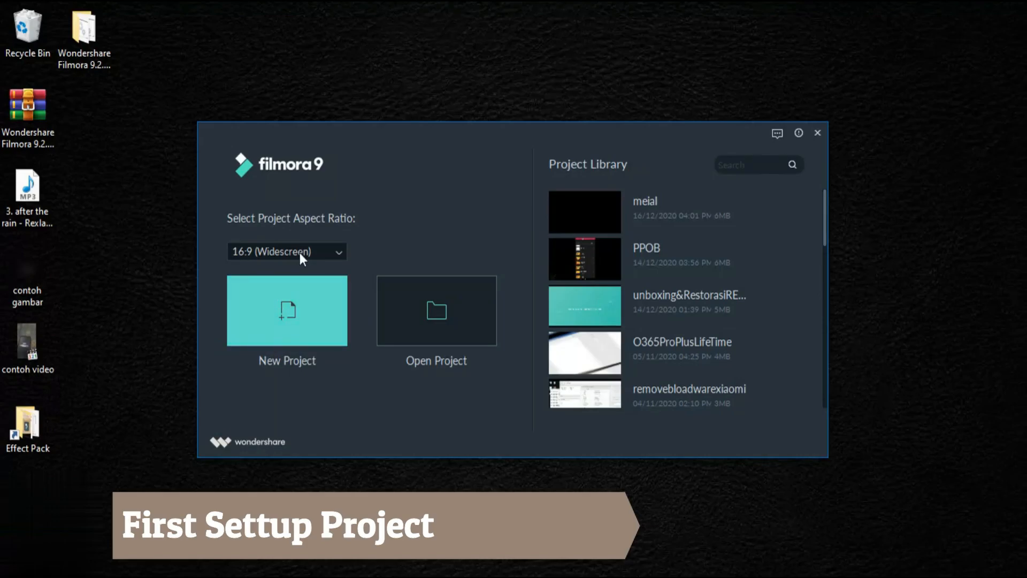
- Create a new project with the 16:9 (Widescreen) aspect ratio
click(268, 253)
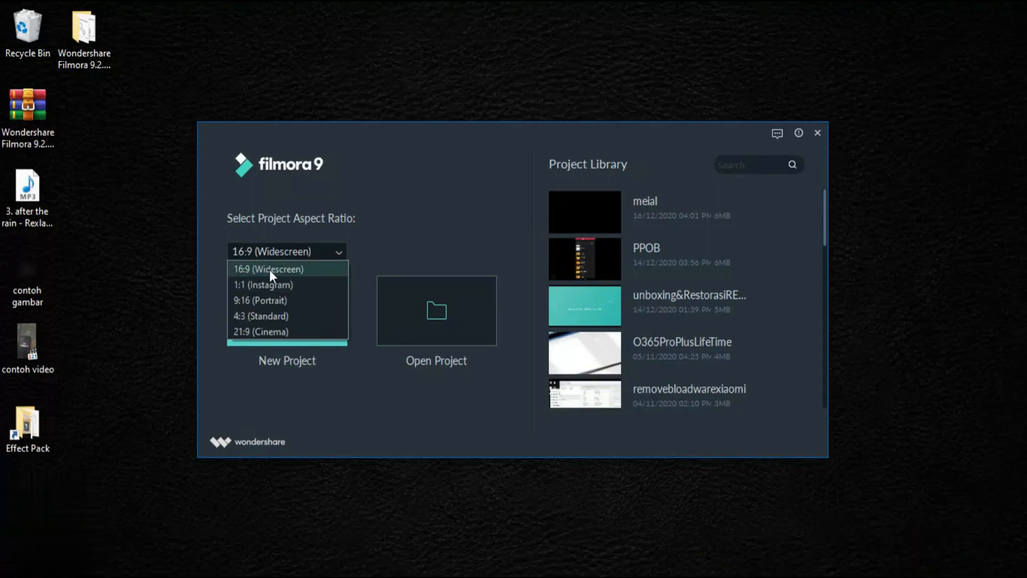
click(270, 272)
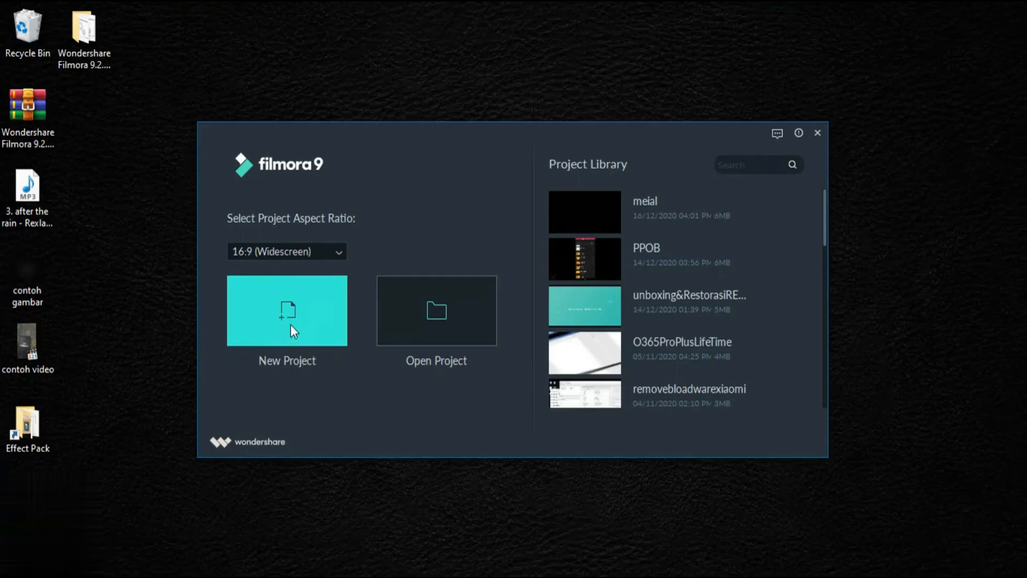
click(290, 304)
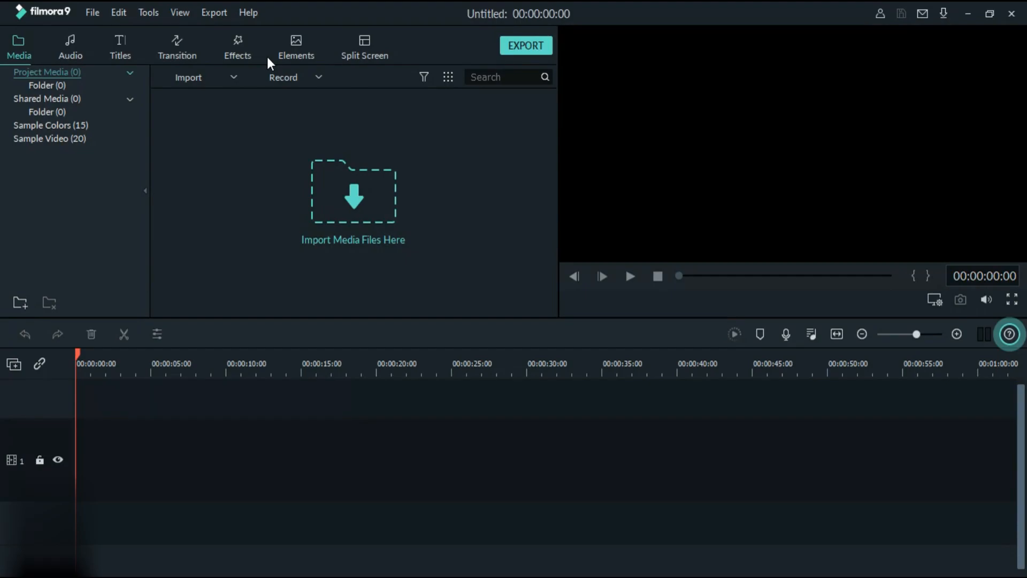
- Examine the available commands for project files, media import, editing, viewing, exporting and help, closing the file selection dialog without importing
click(95, 12)
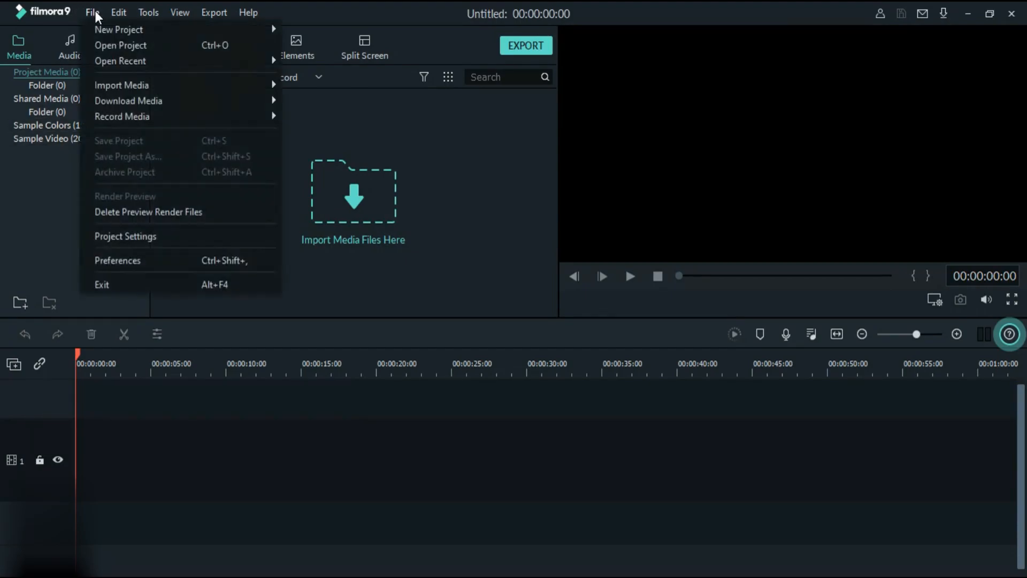
mouse_move(94, 36)
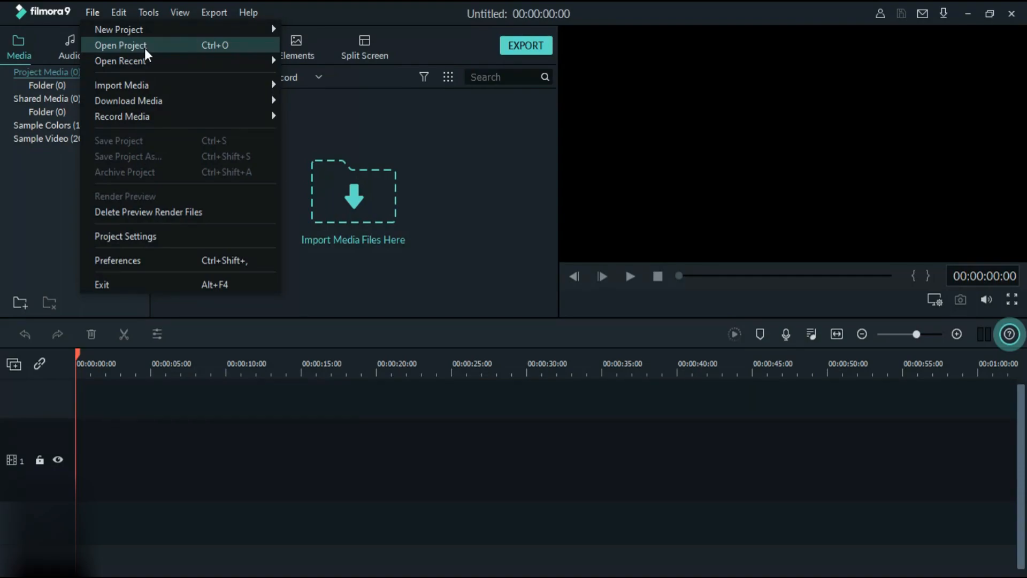
mouse_move(156, 88)
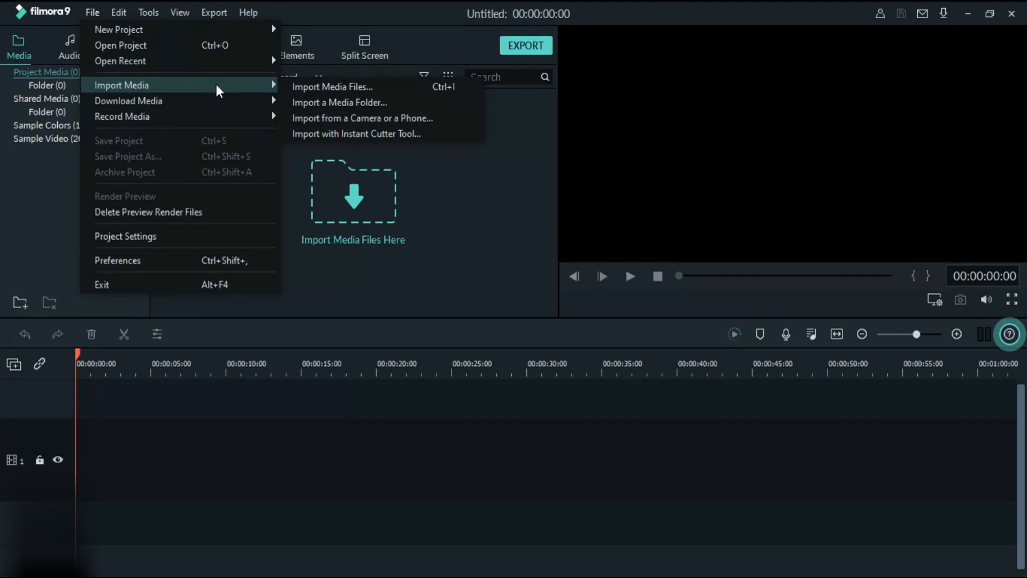
mouse_move(160, 106)
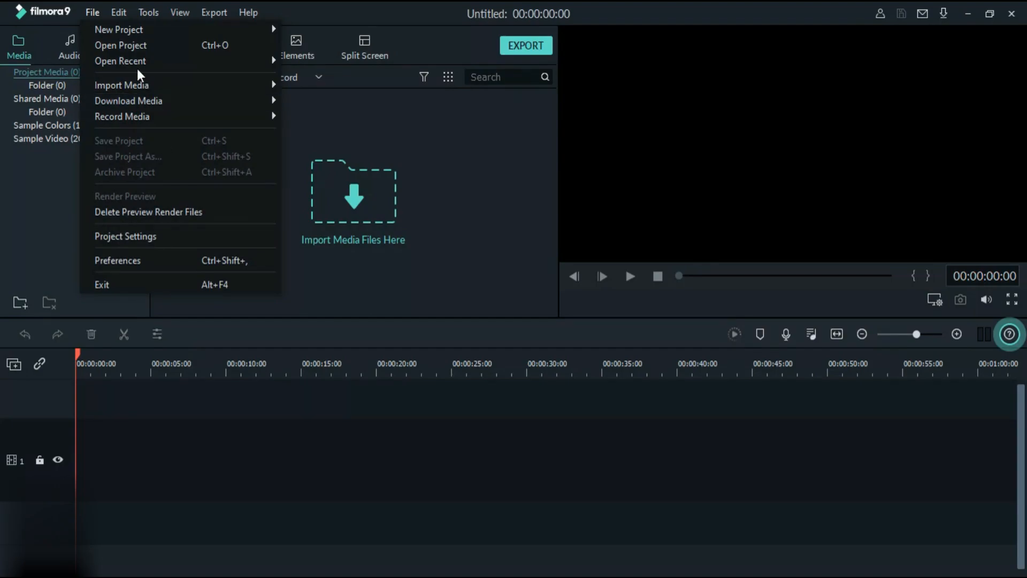
mouse_move(119, 20)
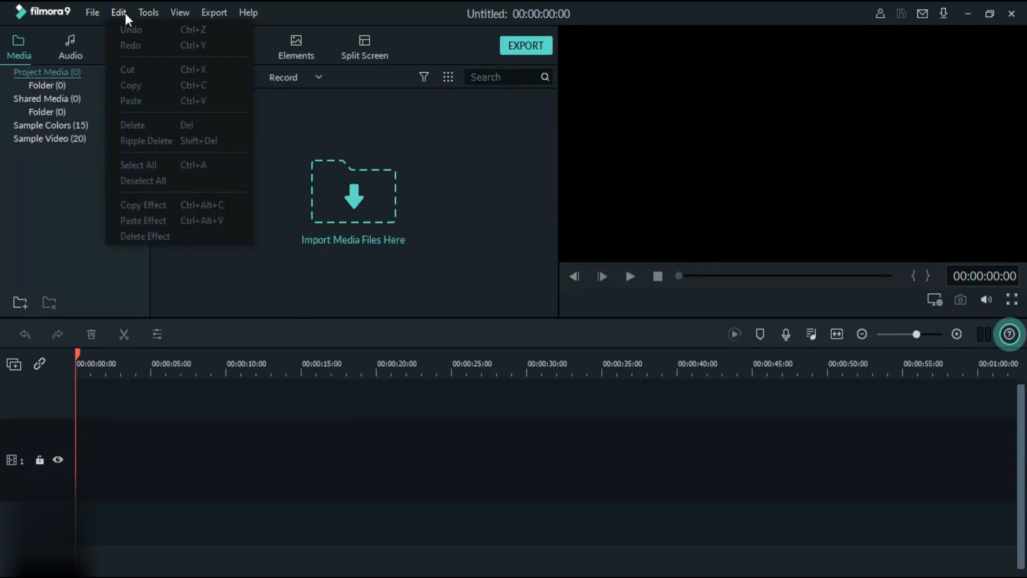
mouse_move(171, 15)
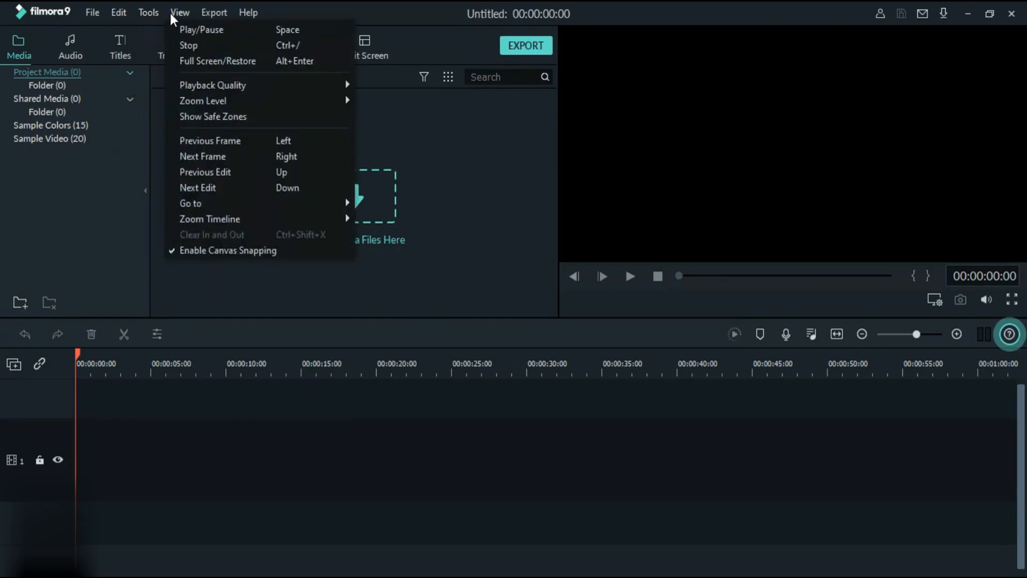
mouse_move(207, 14)
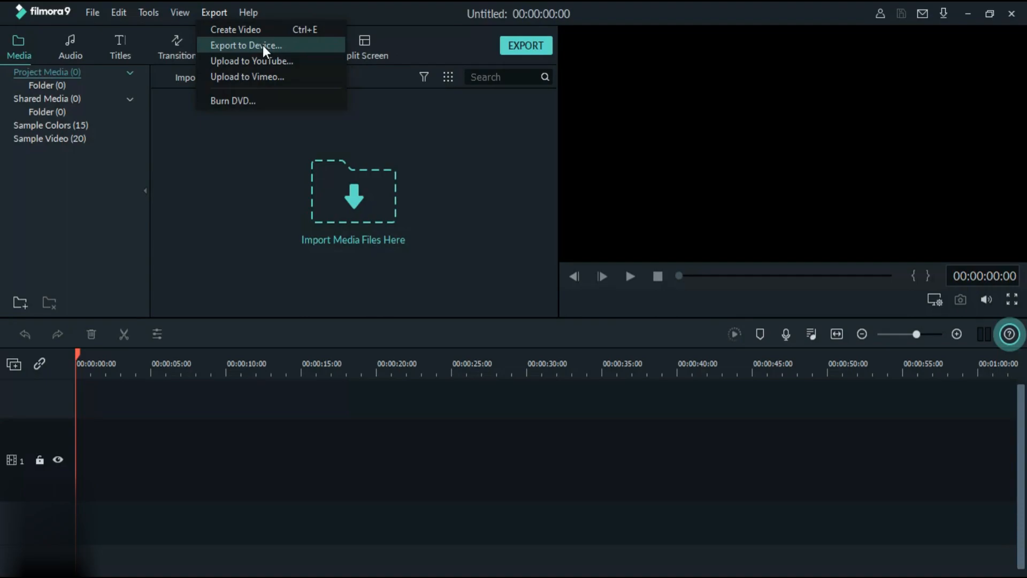
mouse_move(251, 21)
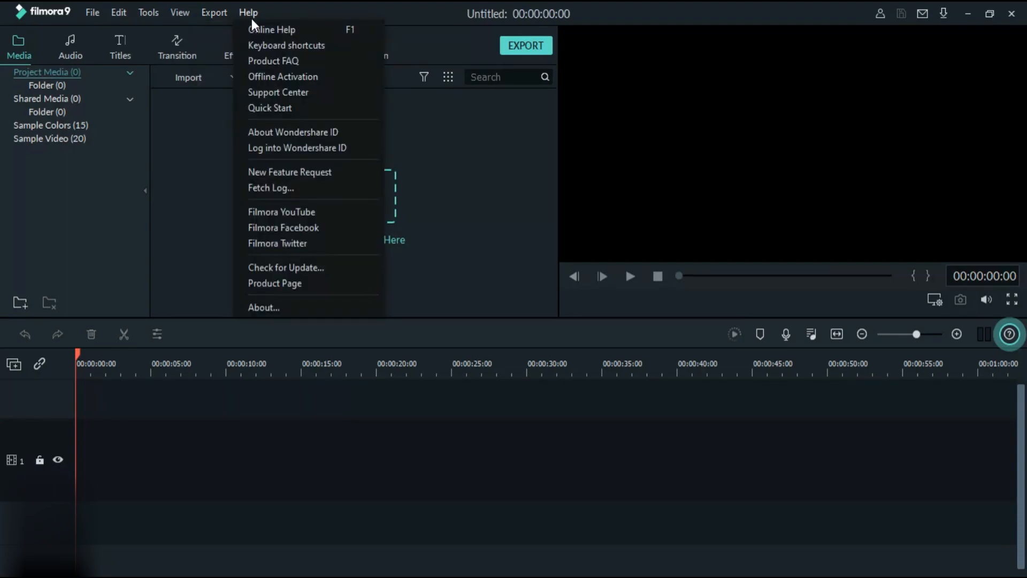
click(189, 207)
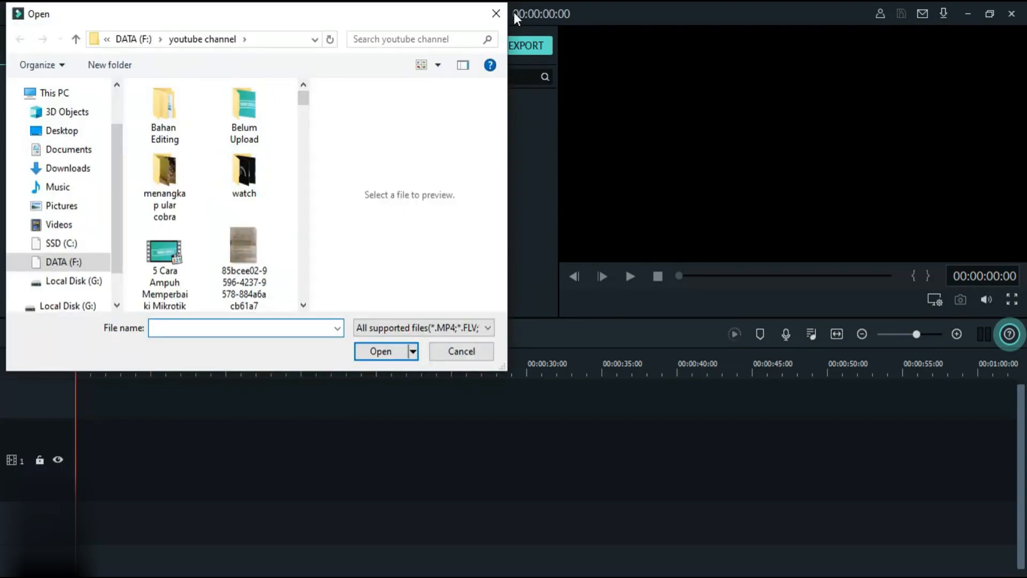
click(496, 12)
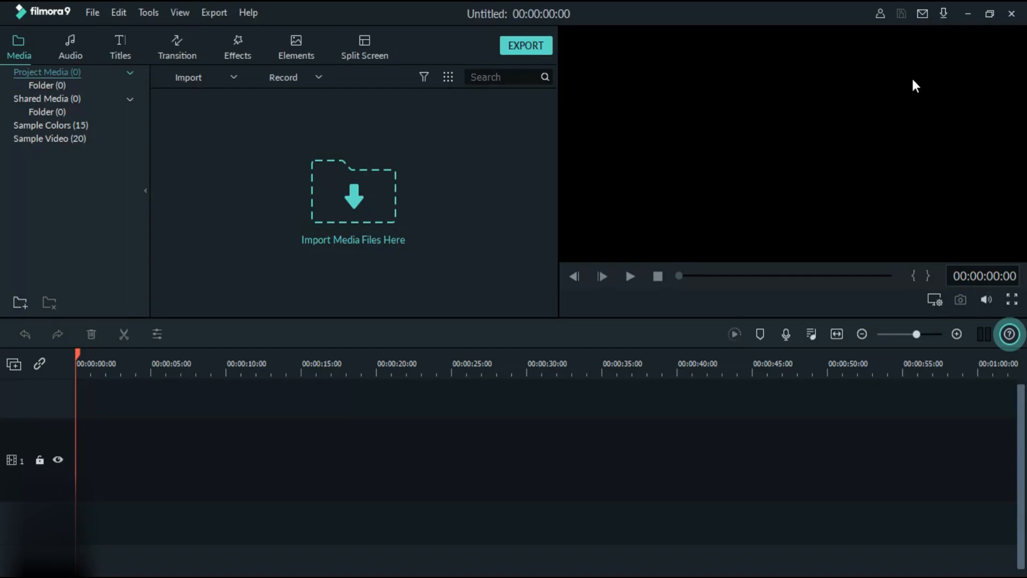
- Reduce the editor window to reach the desktop, review the effect sets in the Effect Pack folder and minimize that folder
click(989, 16)
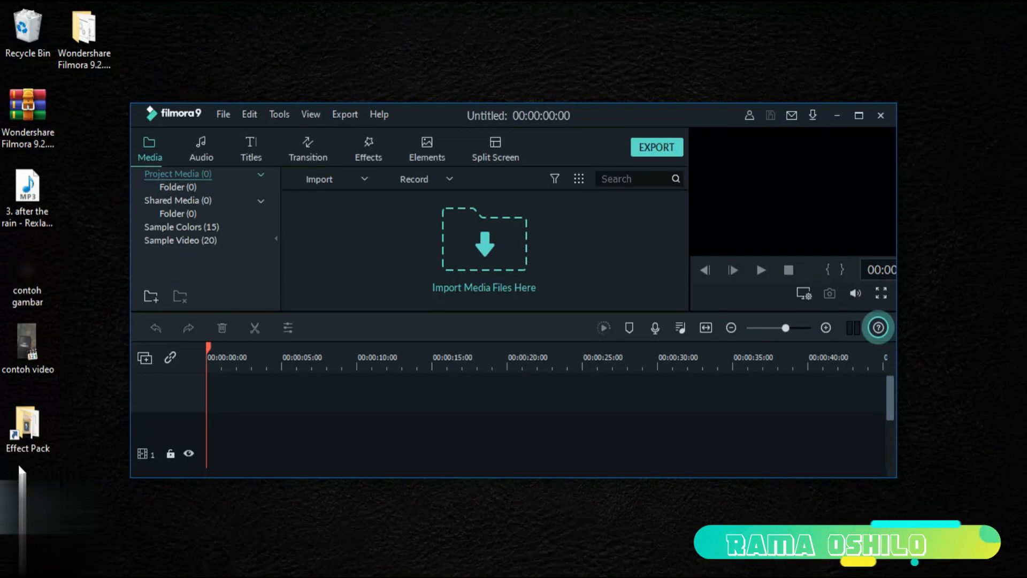
double_click(42, 431)
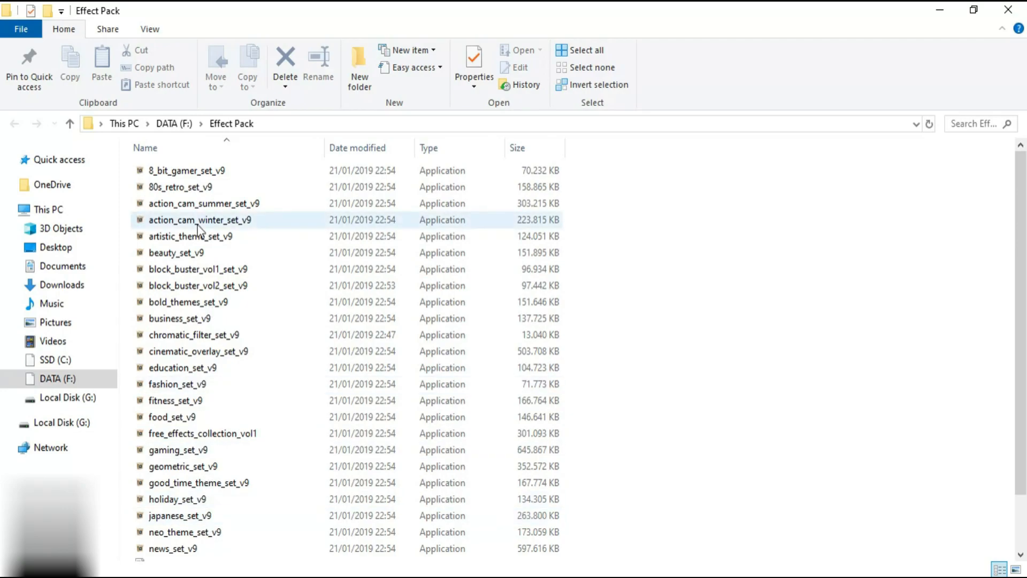
scroll(201, 385, down, 2)
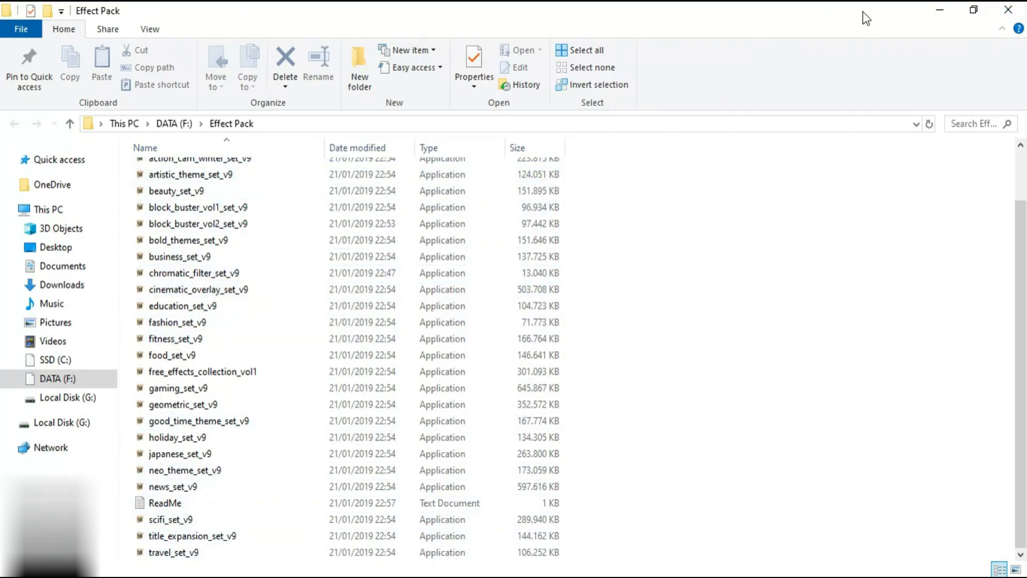
click(940, 11)
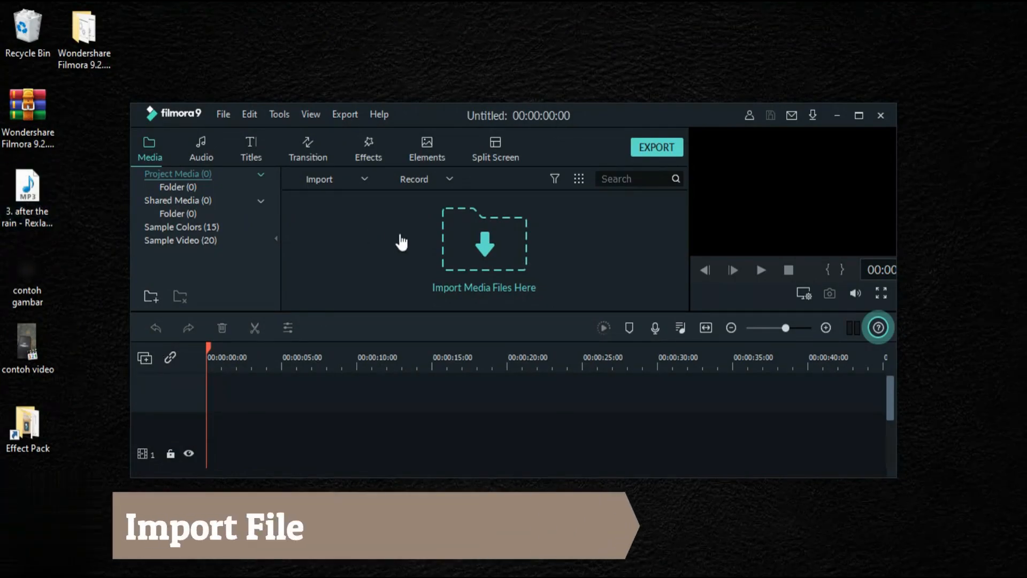
- Import the MP3 file "3. after the rain" from the desktop into the project media
drag(27, 196, 358, 243)
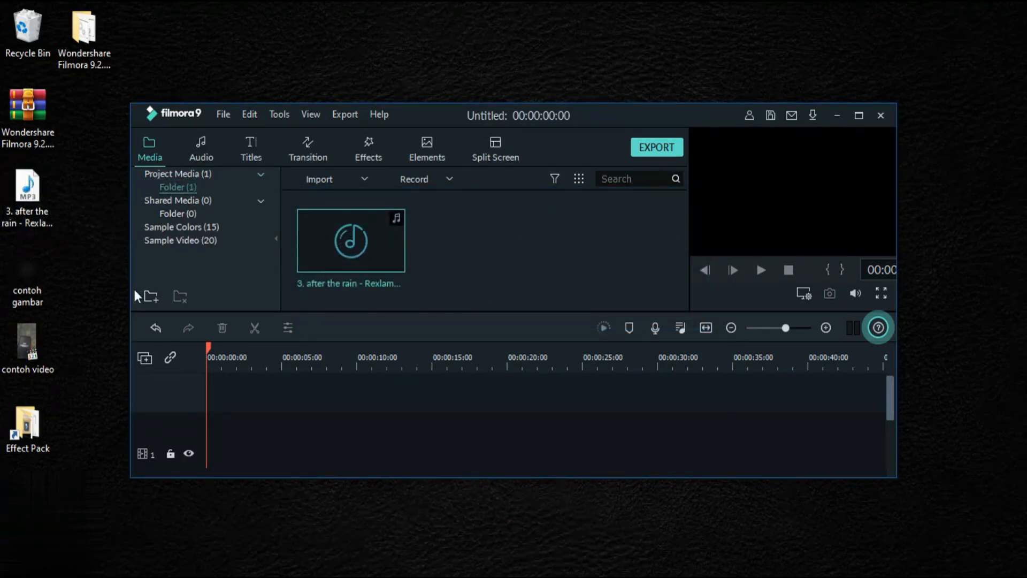
- Import the image "contoh gambar" and the video "contoh video" from the desktop into the project media, and restore the editor to full screen
drag(24, 278, 470, 251)
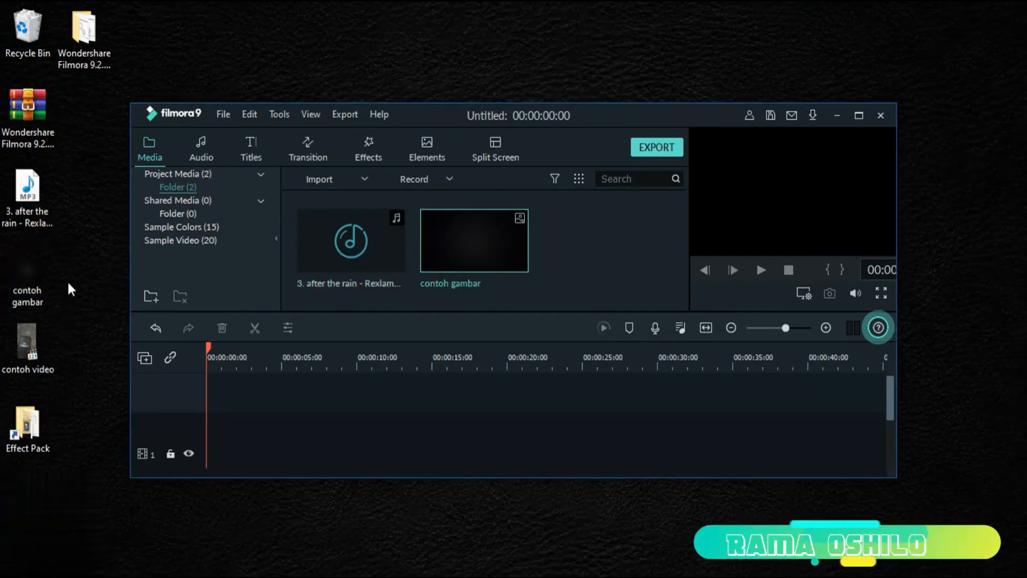
click(64, 312)
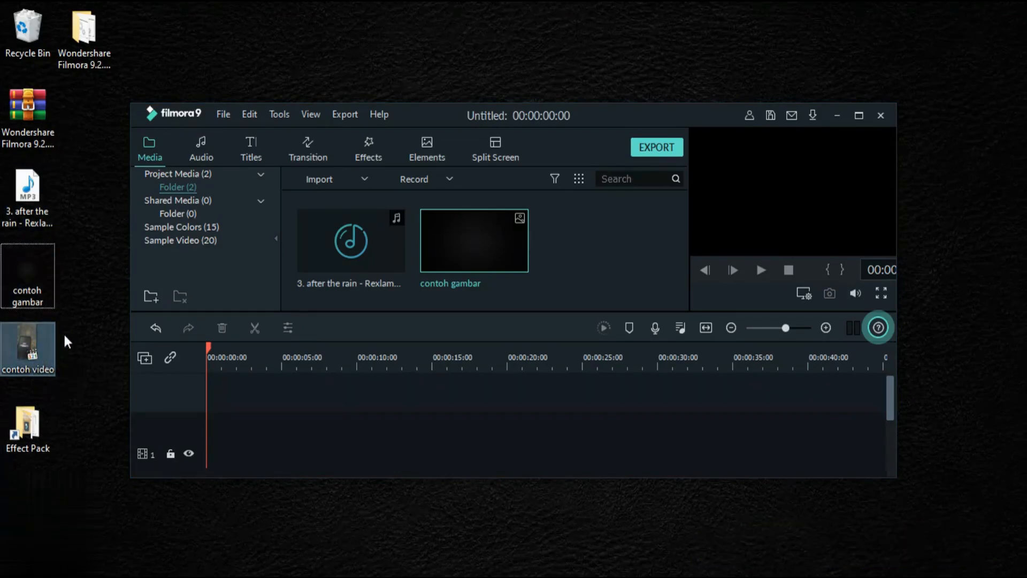
drag(26, 350, 608, 249)
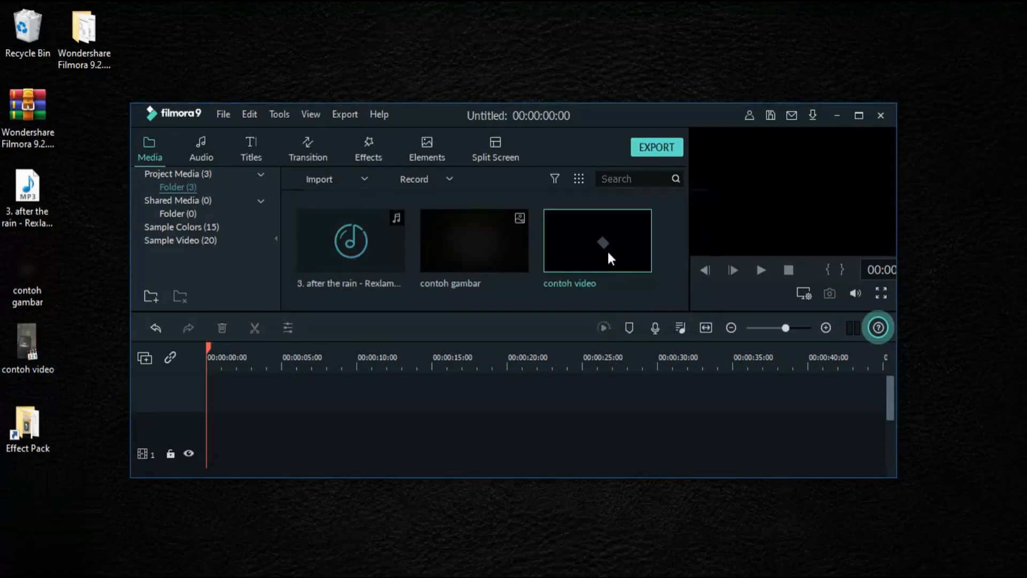
drag(74, 164, 38, 280)
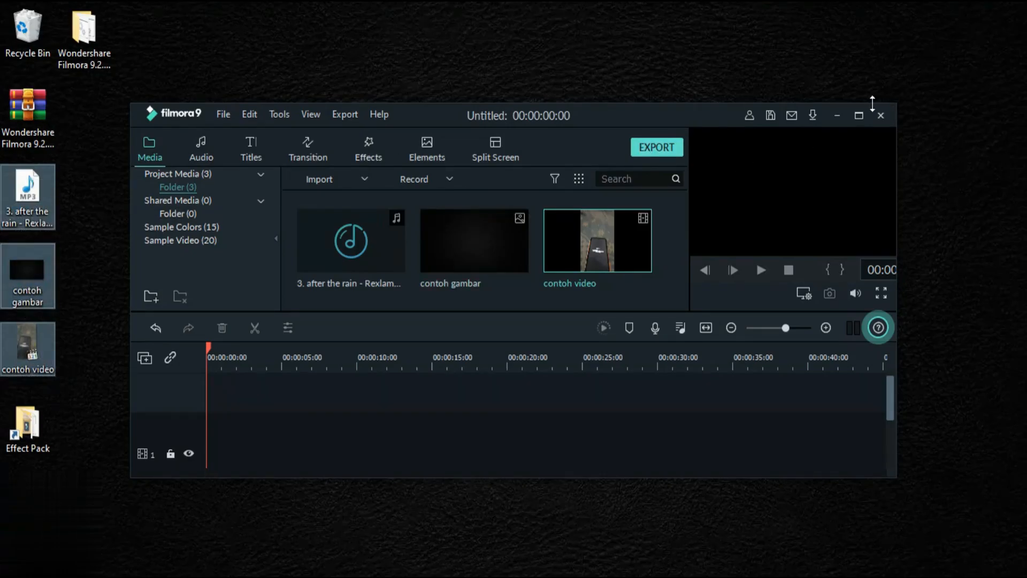
click(859, 116)
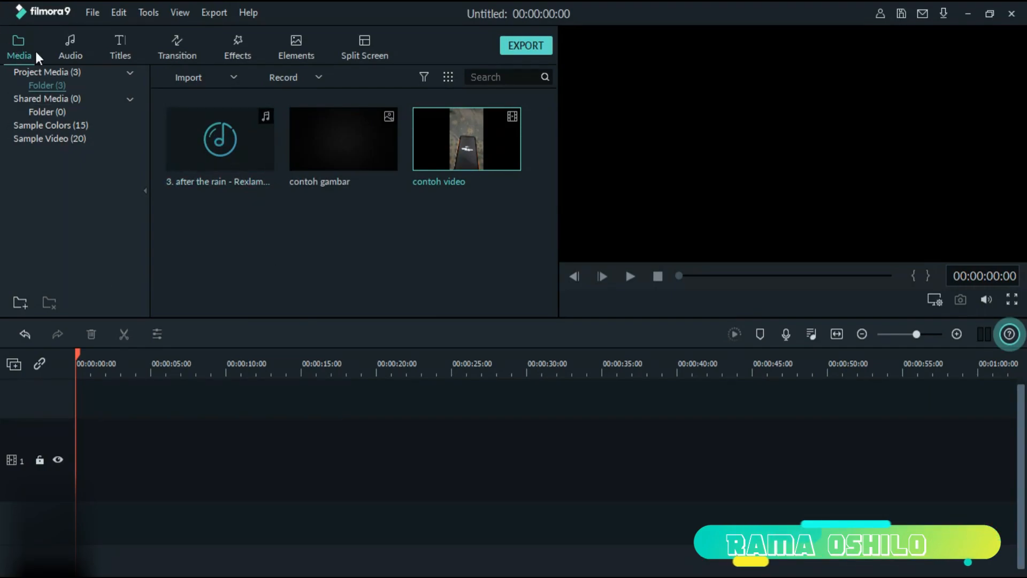
- Examine the stock audio library and browse through the available title templates
click(71, 56)
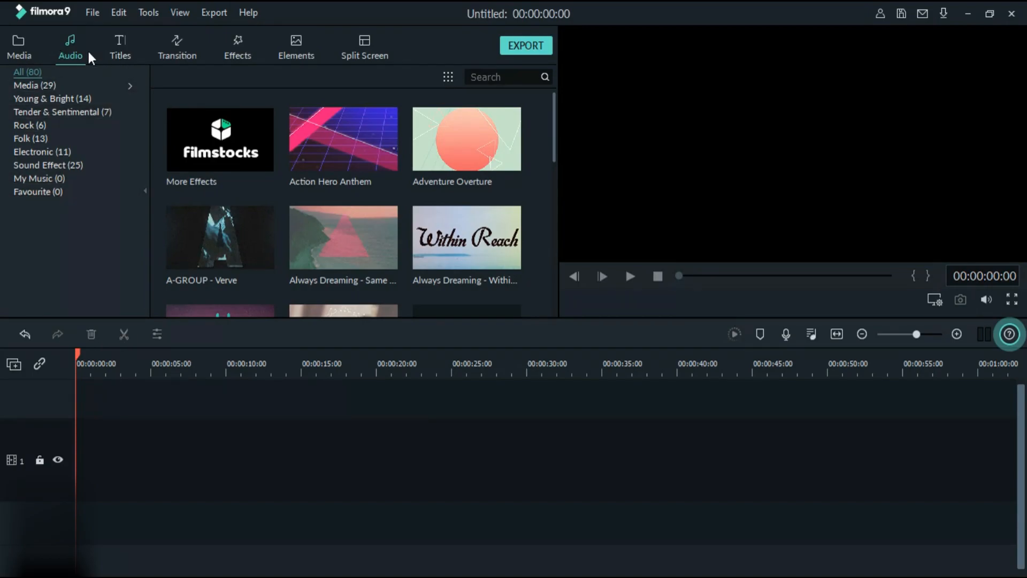
click(109, 52)
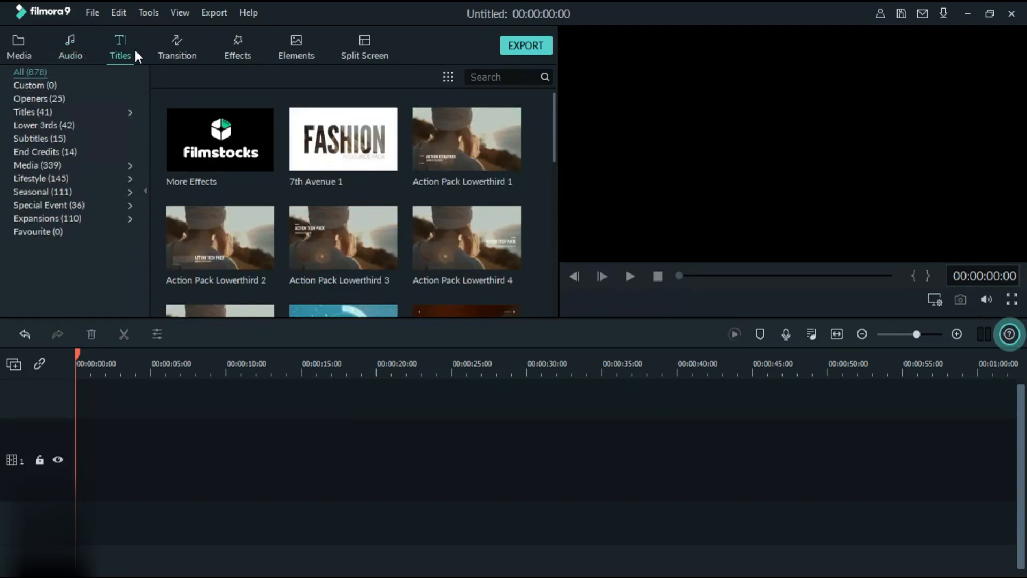
scroll(335, 205, down, 5)
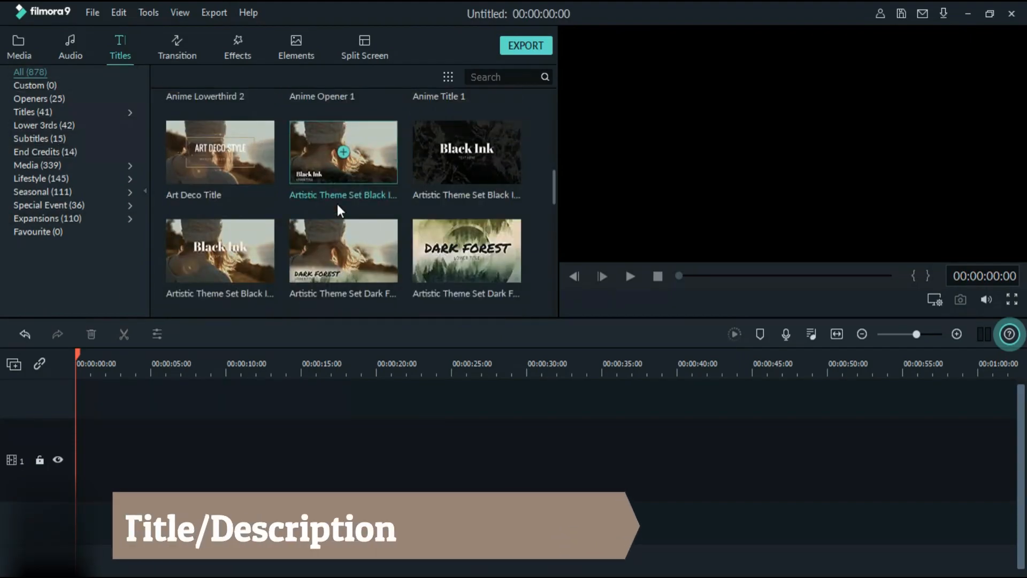
scroll(483, 205, down, 3)
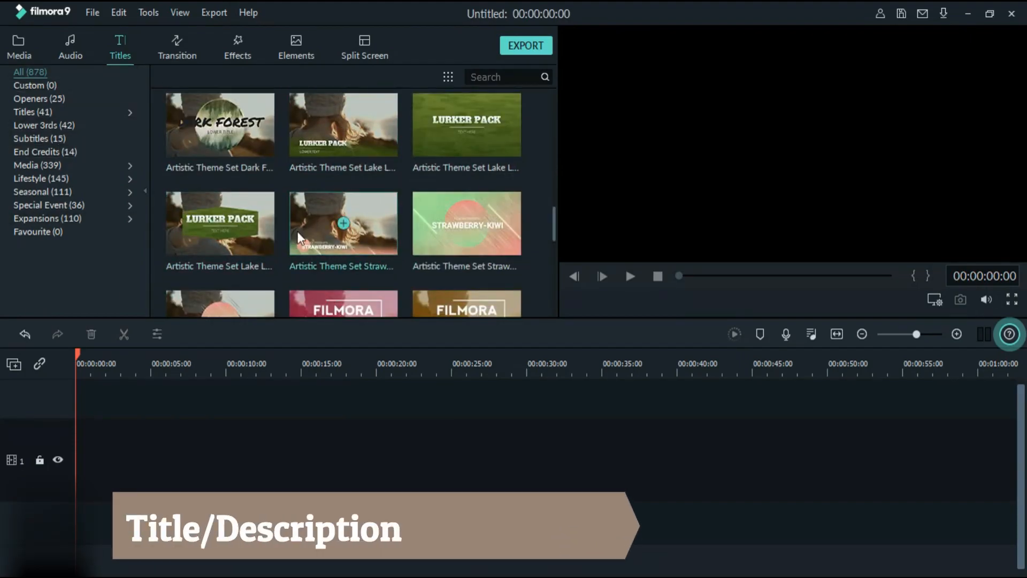
scroll(430, 172, down, 5)
scroll(428, 174, down, 10)
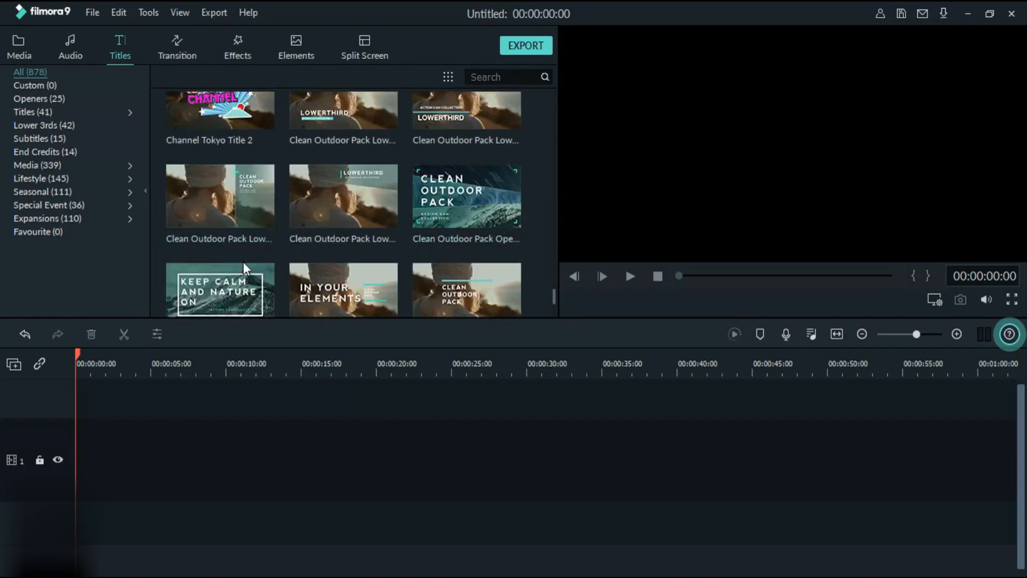
scroll(243, 261, down, 3)
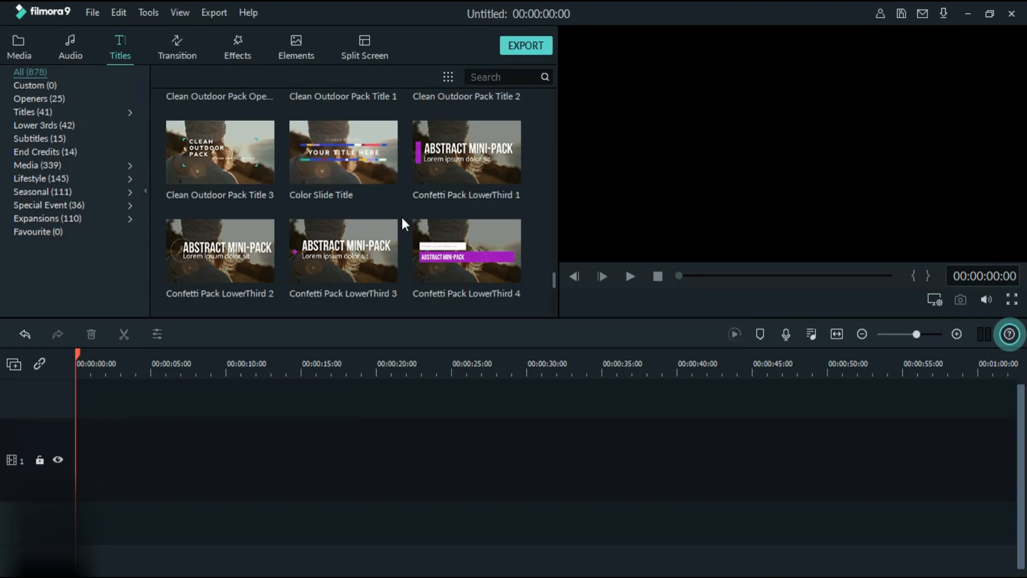
- Examine the available transitions, effects, elements and split screen layouts
click(178, 45)
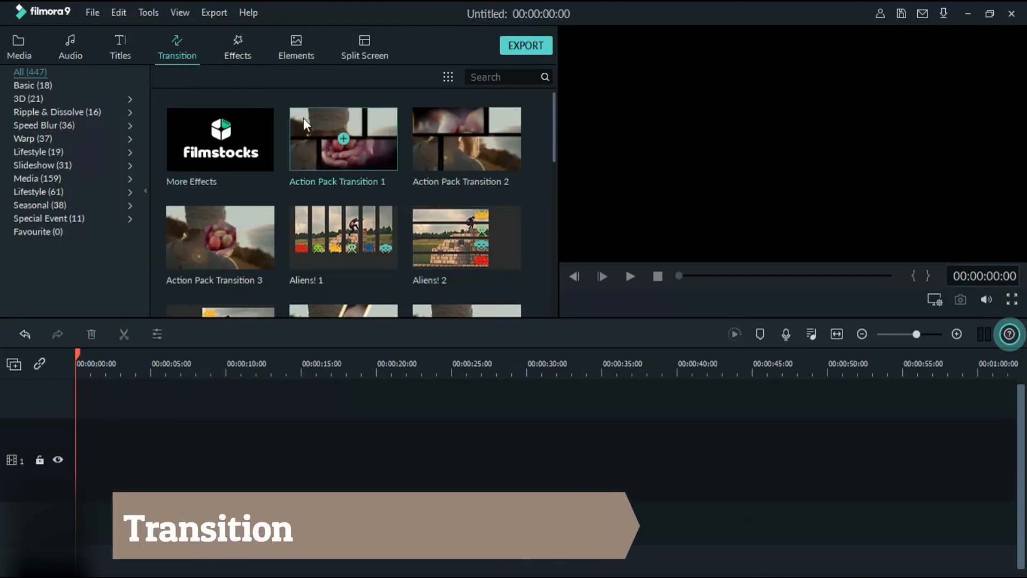
scroll(387, 237, down, 10)
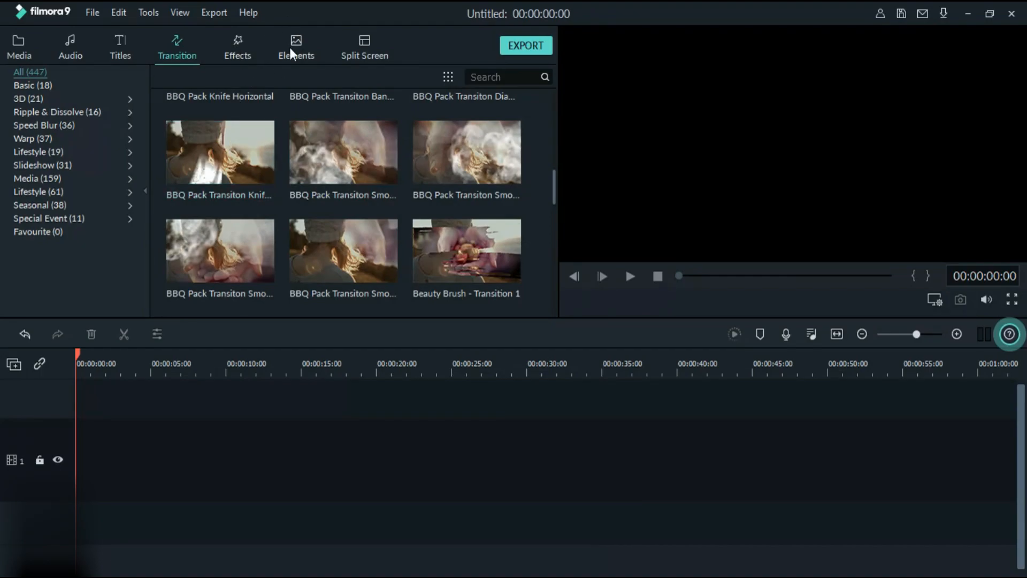
click(243, 48)
scroll(315, 169, down, 8)
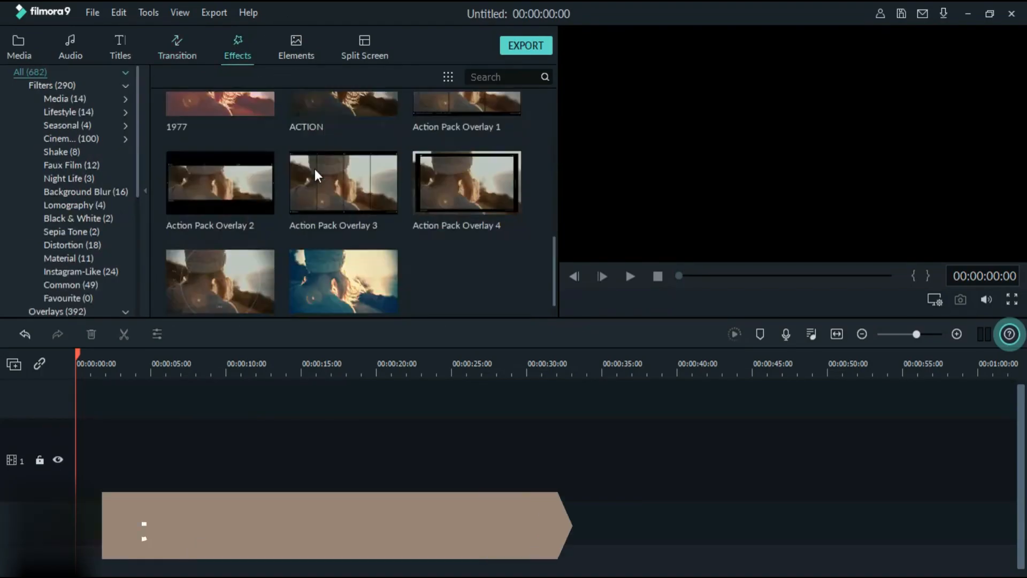
click(298, 56)
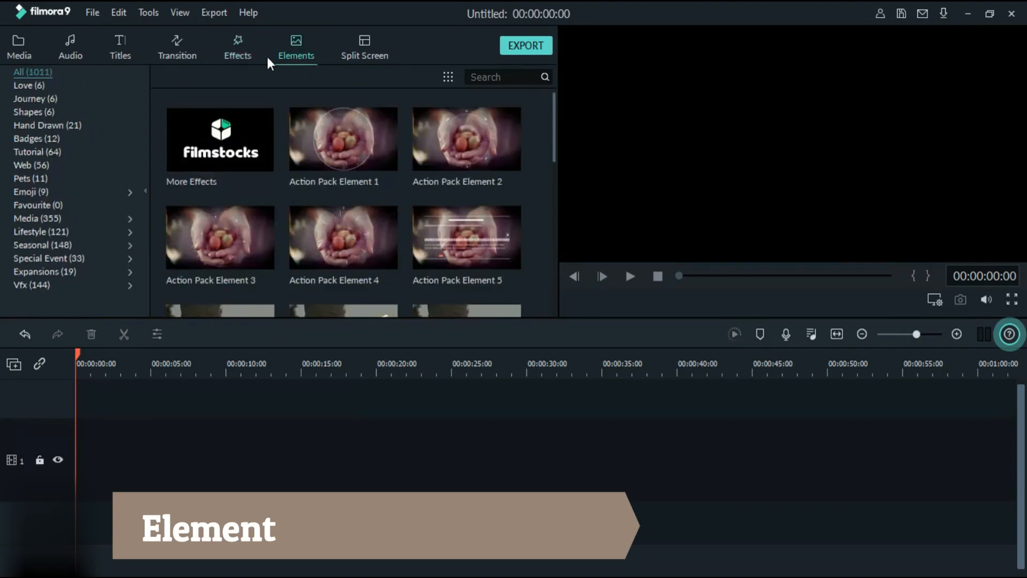
click(362, 60)
scroll(350, 128, down, 10)
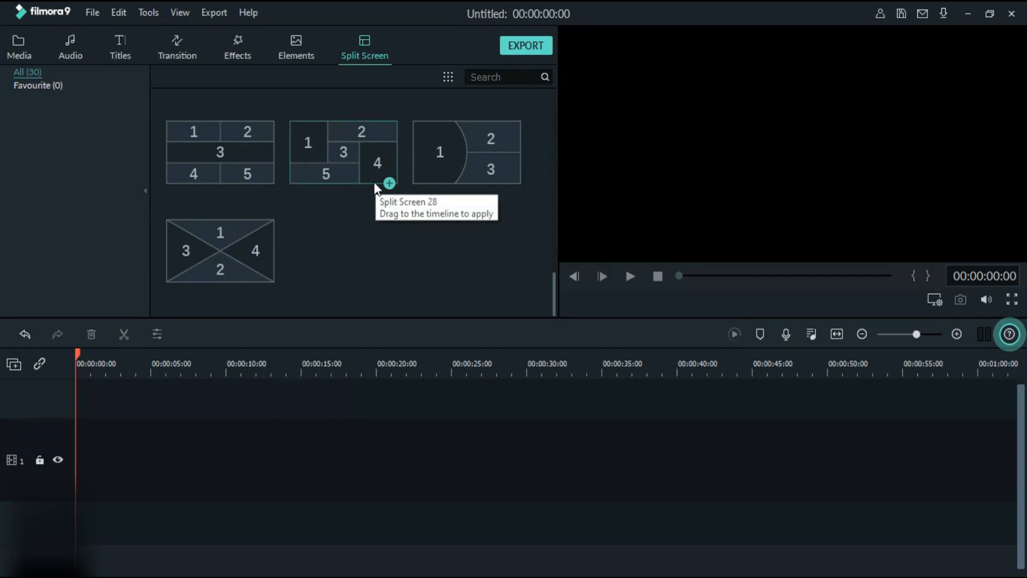
click(233, 50)
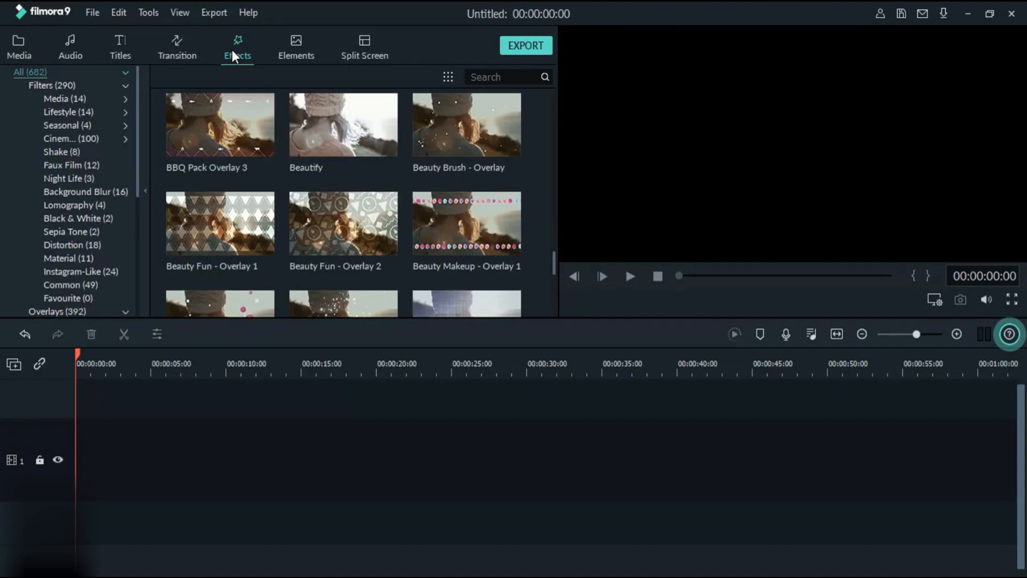
click(189, 47)
- Place "contoh video" at the start of video track 1, turning off Always Ask and matching the project settings to the media
click(18, 48)
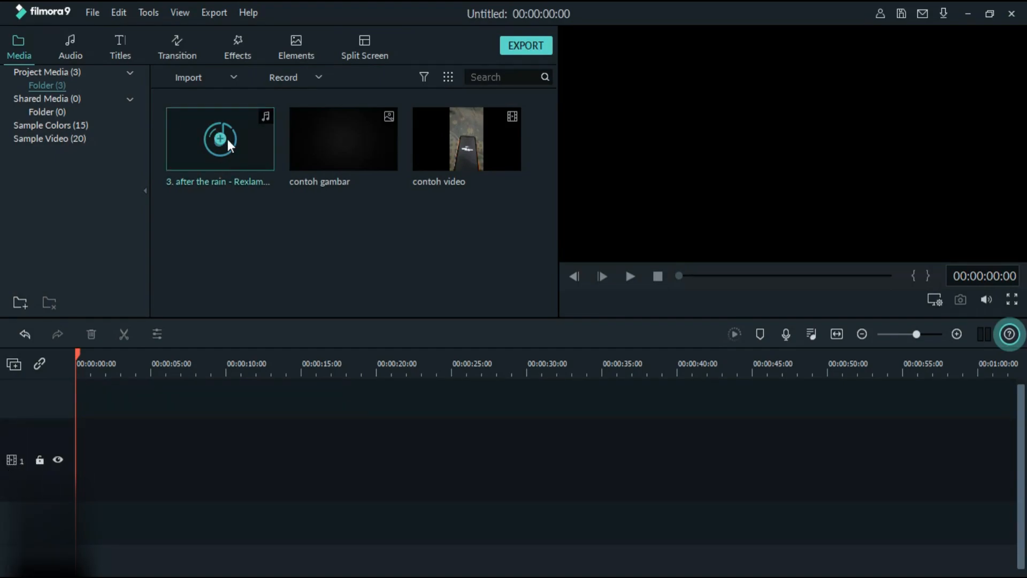
drag(431, 161, 81, 465)
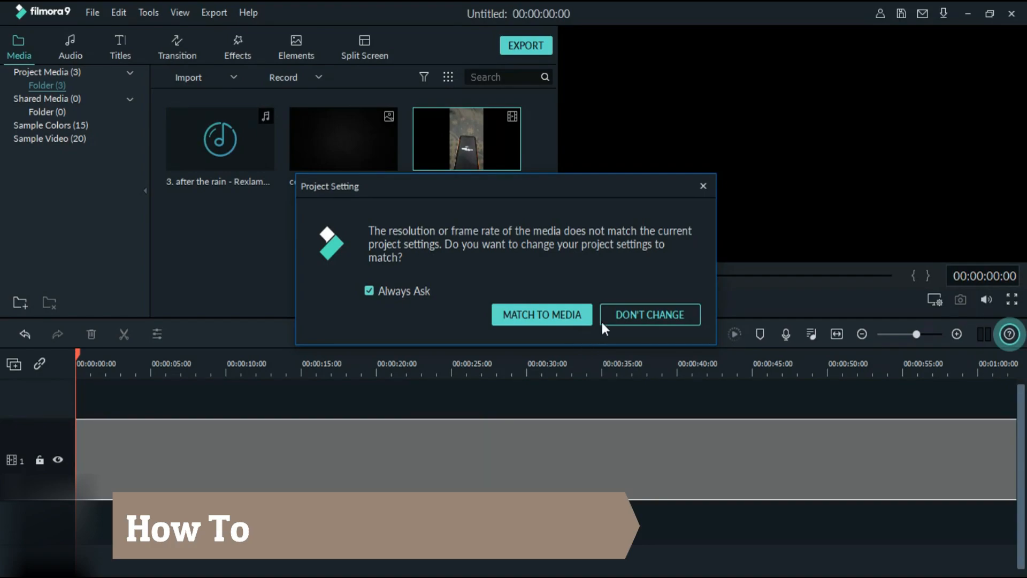
click(406, 291)
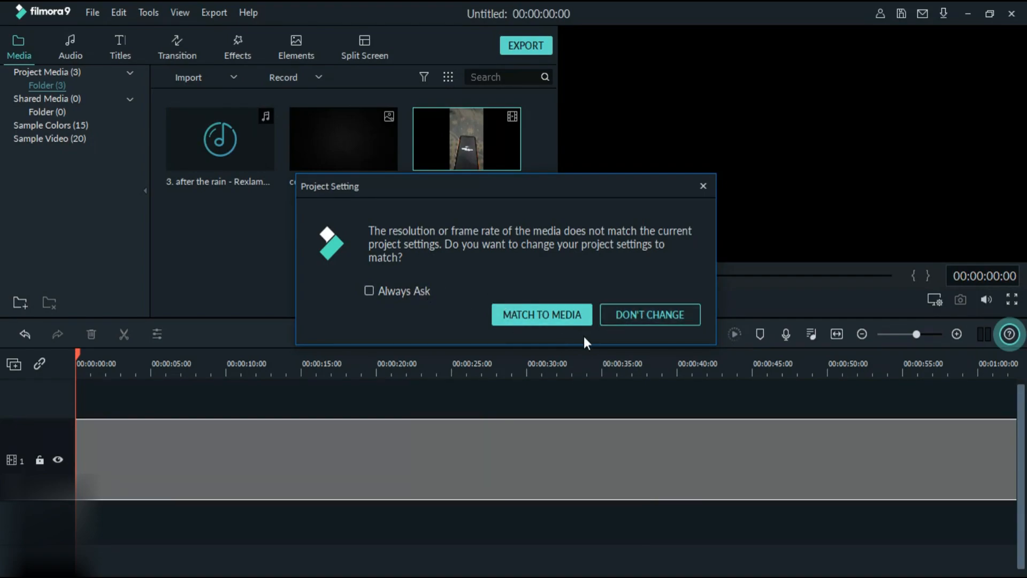
click(576, 313)
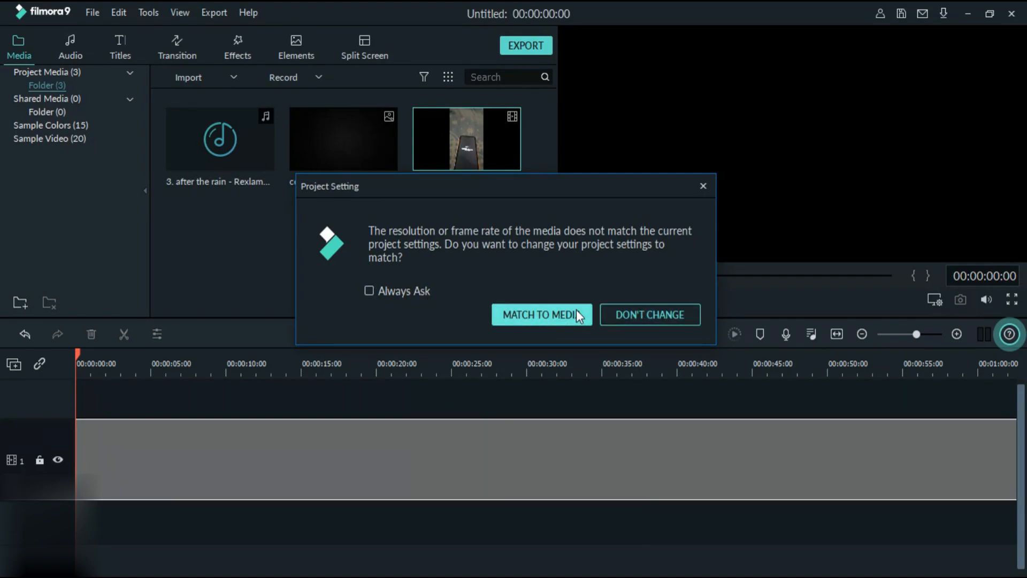
drag(614, 376, 520, 381)
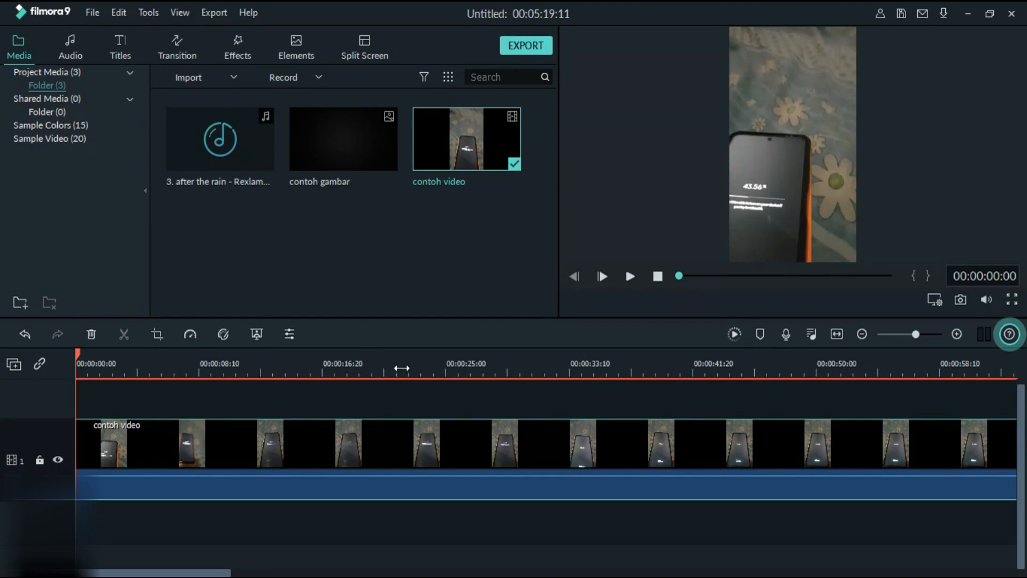
- Preview the "contoh video" clip at 00:00:22:00 and 00:02:22:22, with its full length fitted in the timeline
click(400, 370)
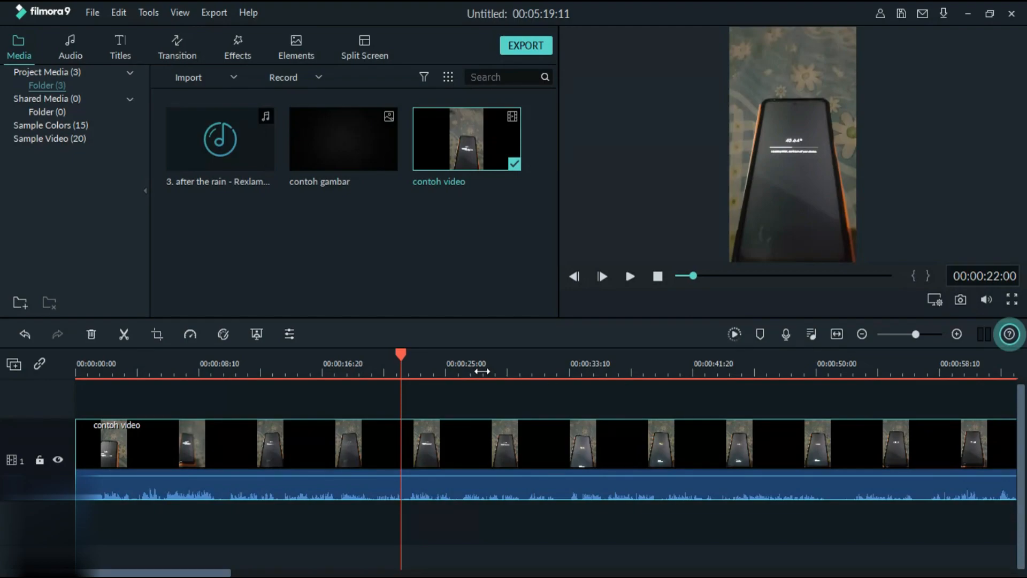
drag(482, 372, 132, 381)
drag(209, 375, 156, 375)
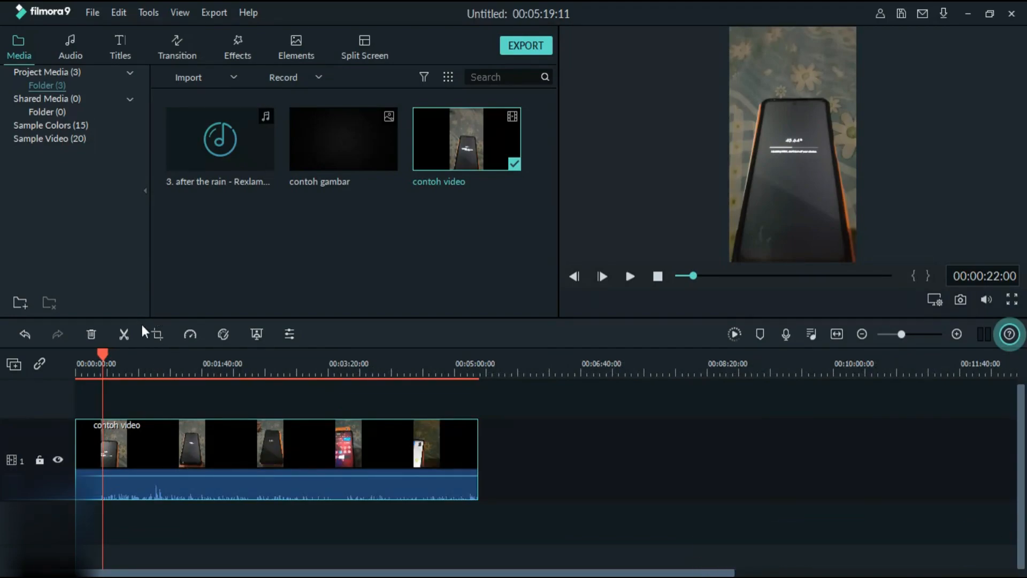
drag(102, 354, 255, 367)
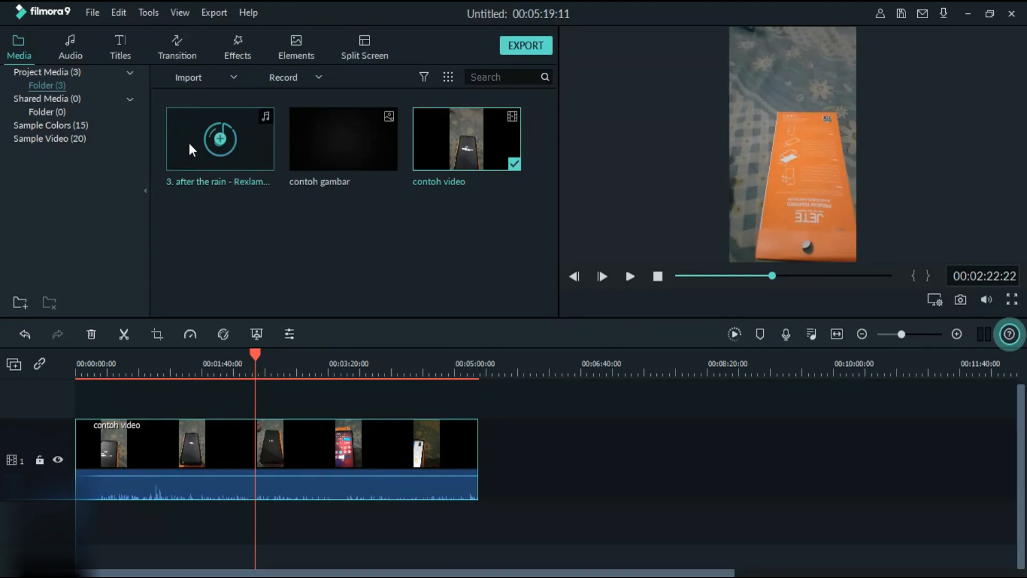
- Add the "3. after the rain" music to the audio track below the video and "contoh gambar" to the start of video track 2
drag(184, 146, 124, 521)
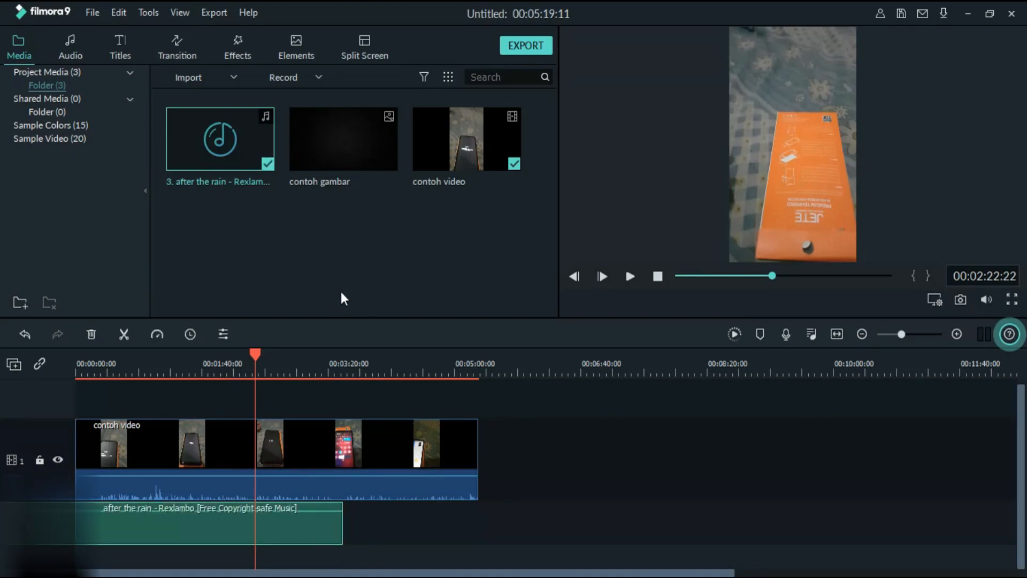
mouse_move(363, 166)
mouse_down()
mouse_move(362, 156)
mouse_move(287, 376)
mouse_move(168, 531)
mouse_move(100, 402)
mouse_move(304, 227)
mouse_move(293, 261)
mouse_up()
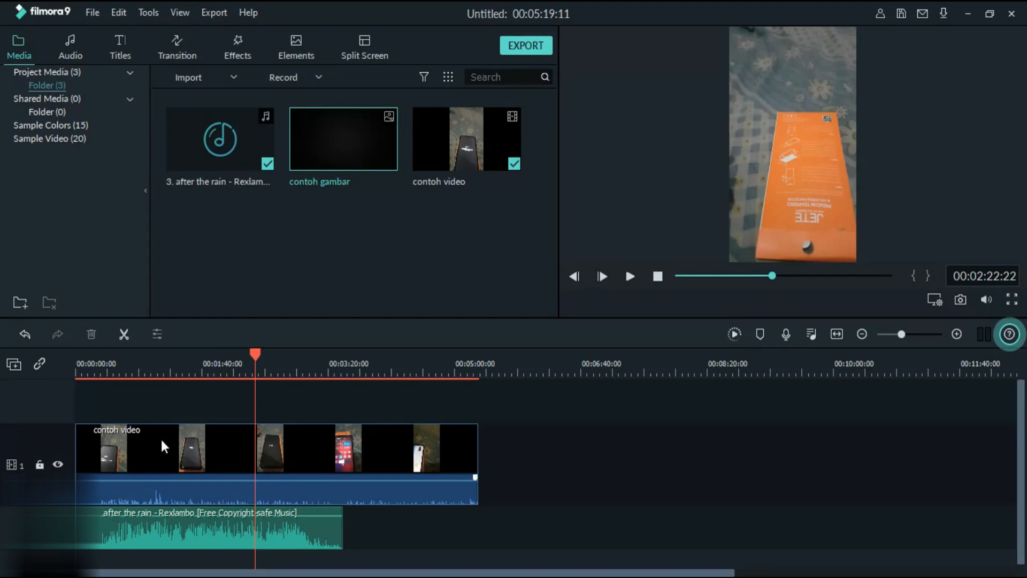
click(128, 535)
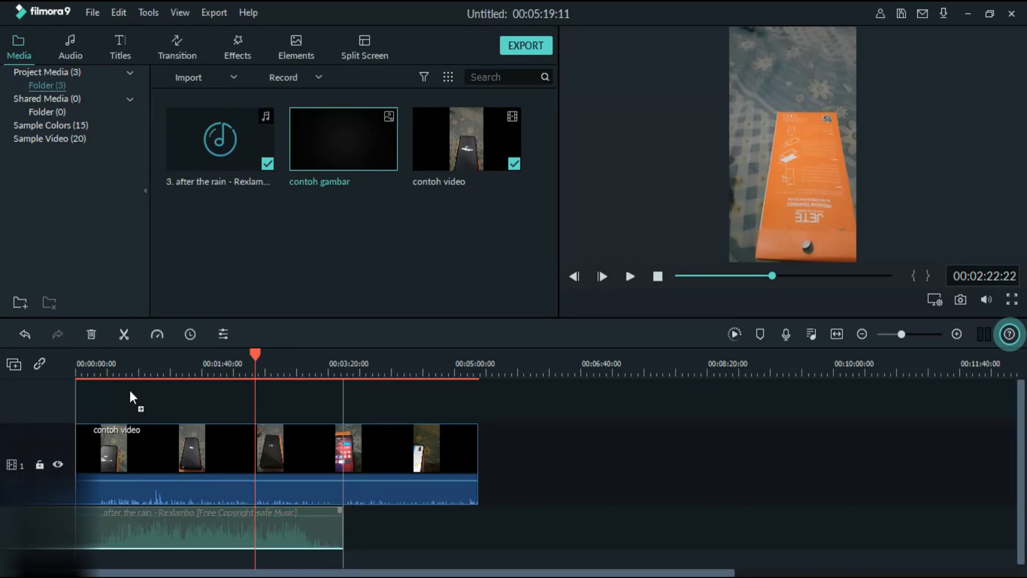
drag(130, 393, 129, 390)
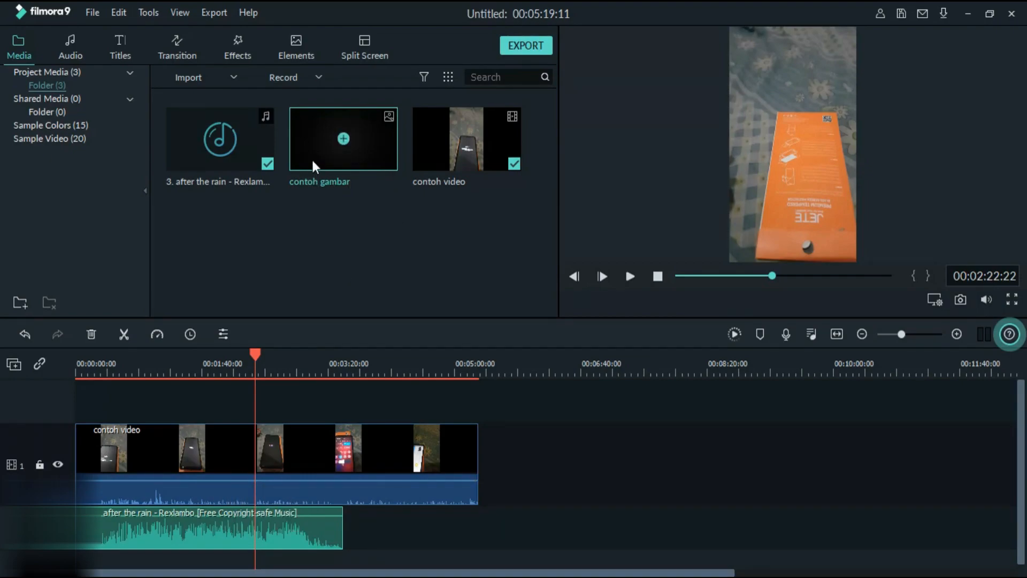
drag(312, 159, 77, 405)
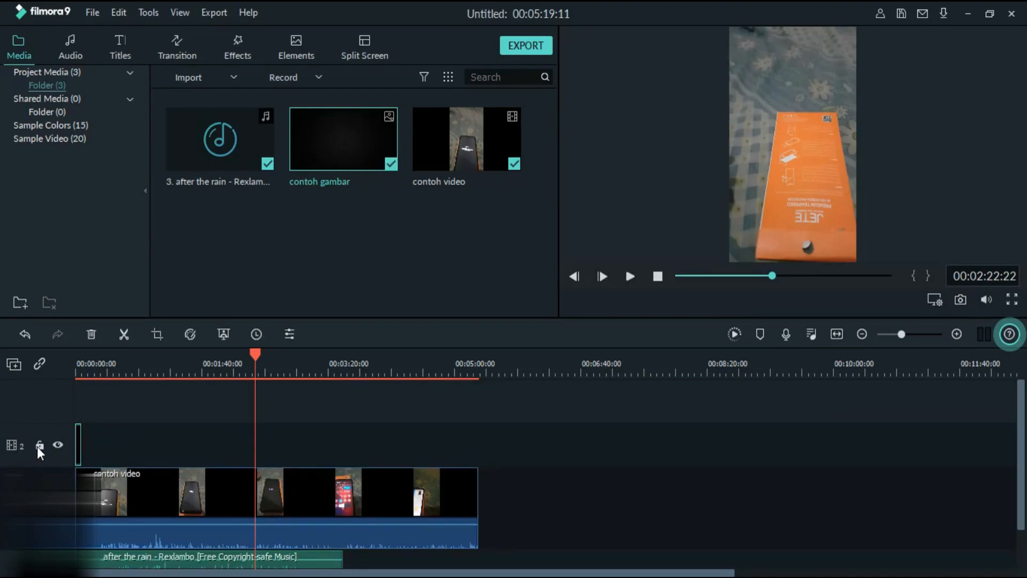
- Shift the video, music and image clips along the timeline so that all three start together at about 46 seconds
scroll(102, 436, down, 1)
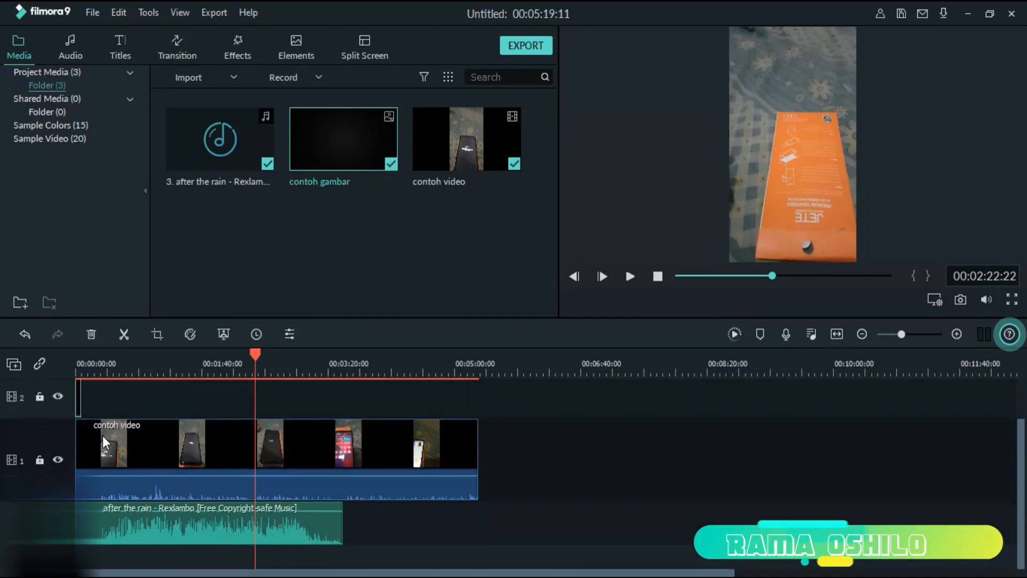
click(126, 538)
drag(124, 526, 123, 527)
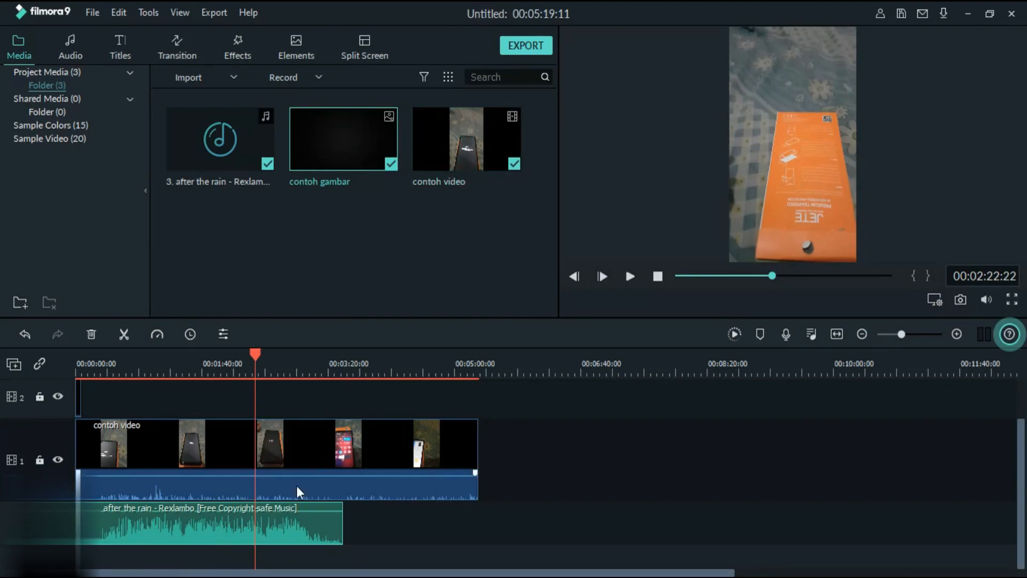
click(217, 222)
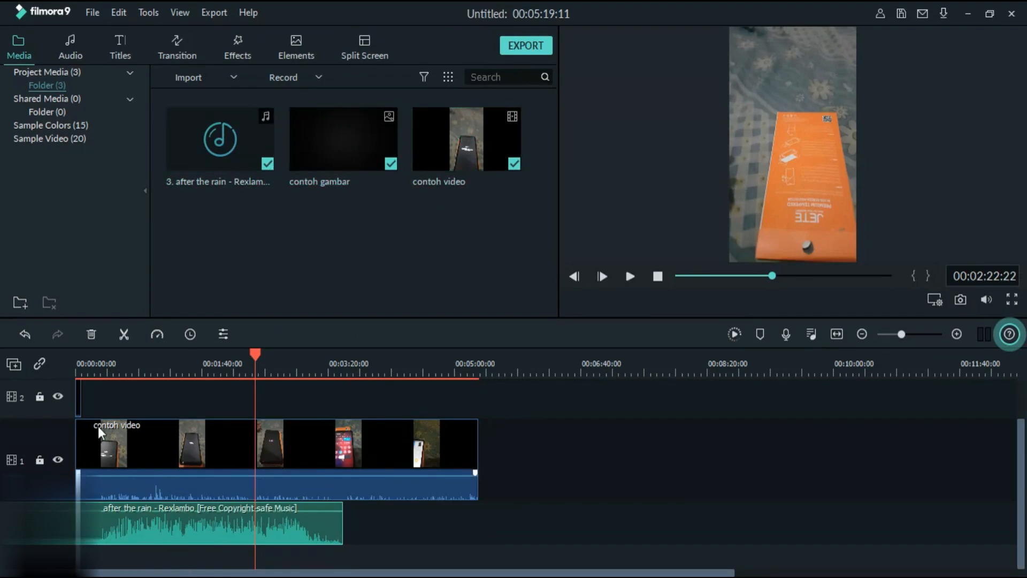
drag(135, 445, 196, 441)
drag(153, 527, 207, 524)
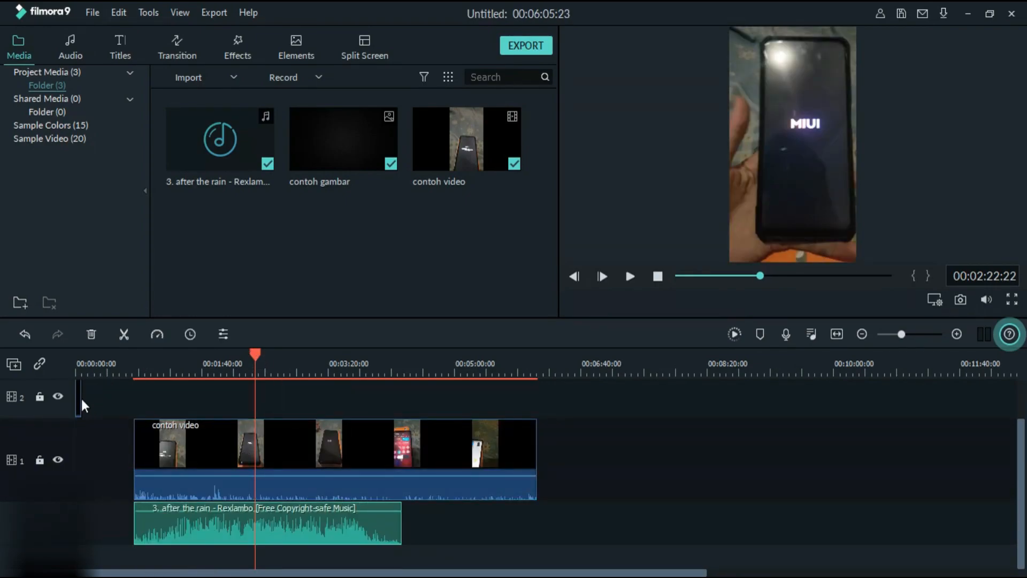
drag(79, 397, 140, 400)
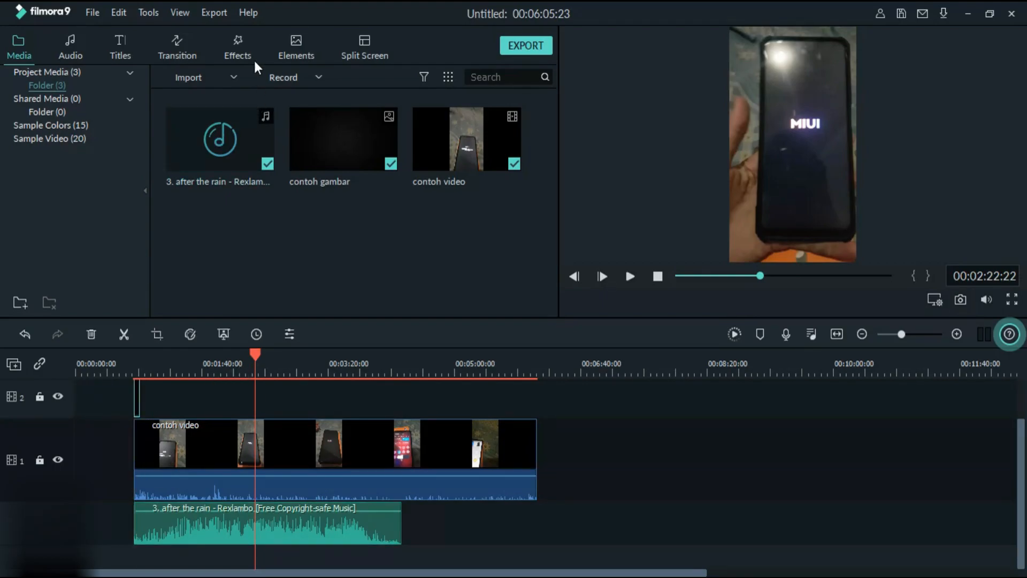
- Add the "BBQ Pack Transiton Knif..." transition to the start of "contoh video" and shift "contoh gambar" along video track 2 to about 00:01:24
click(177, 43)
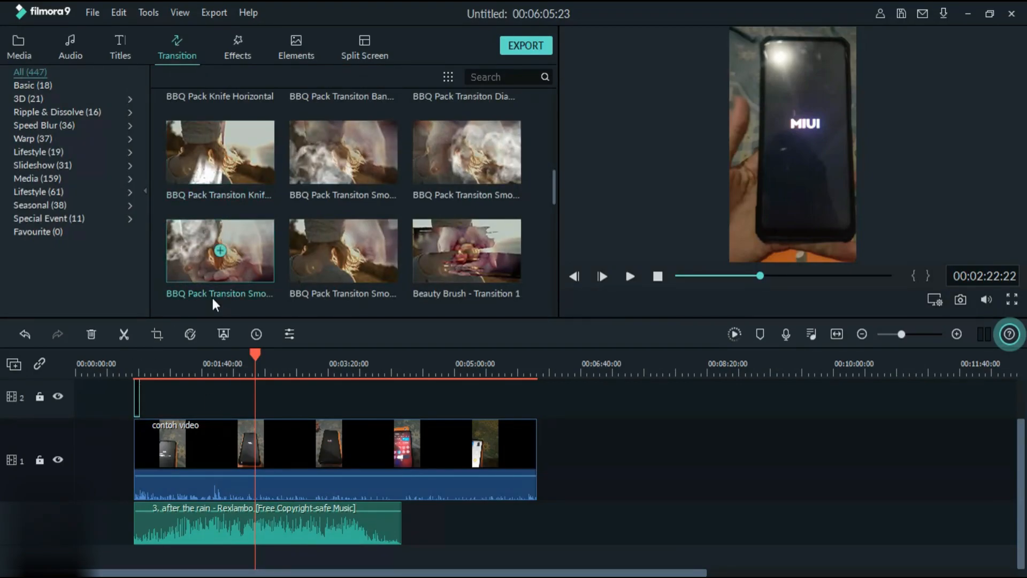
mouse_move(233, 177)
mouse_down()
mouse_move(187, 299)
mouse_move(148, 460)
mouse_up()
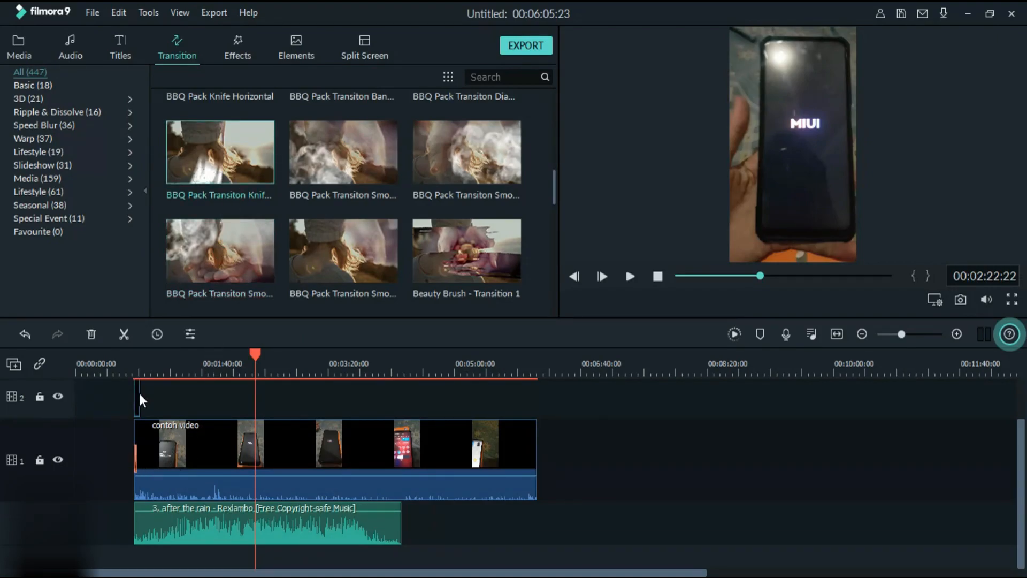
drag(139, 396, 187, 398)
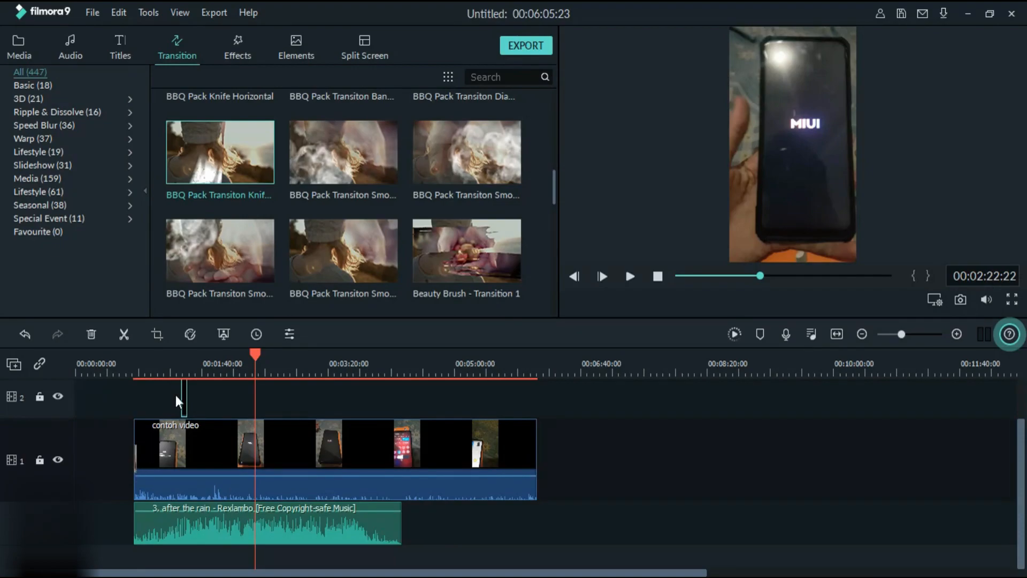
- Try cropping "contoh video" at 00:01:19:20 with Crop and Zoom, cancel it, and slightly stretch the clip's lower edge in the preview
click(176, 369)
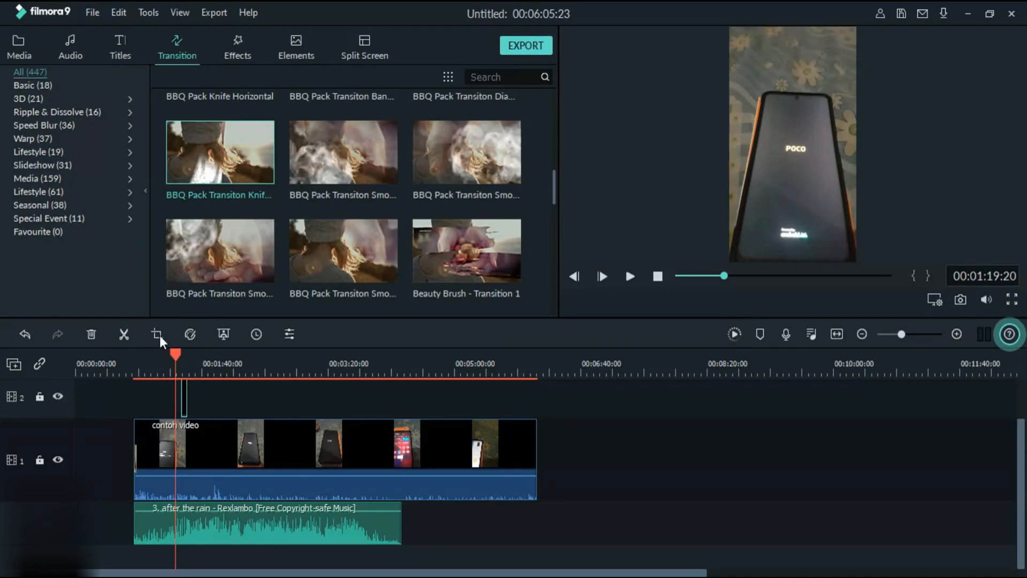
click(791, 196)
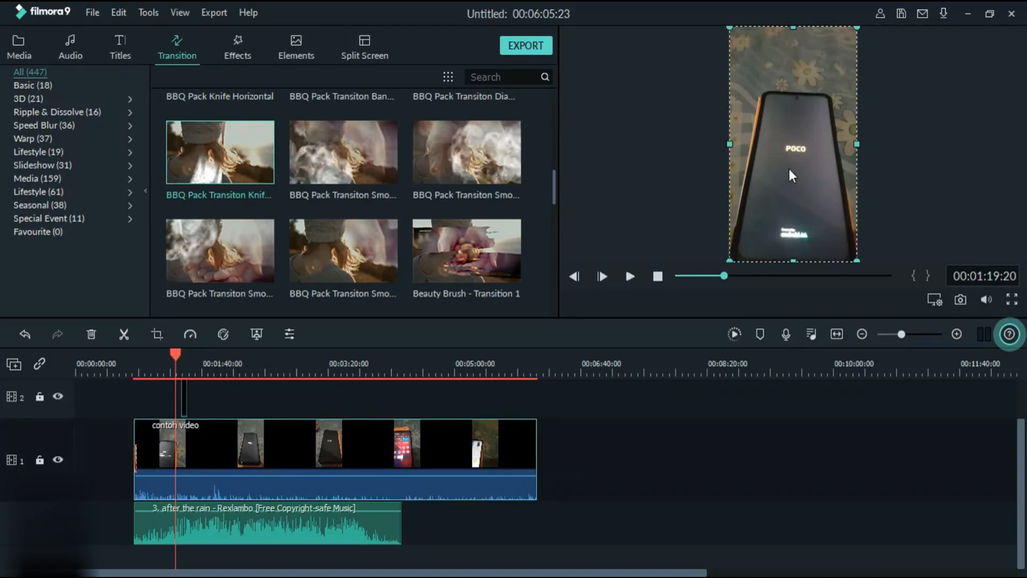
click(157, 333)
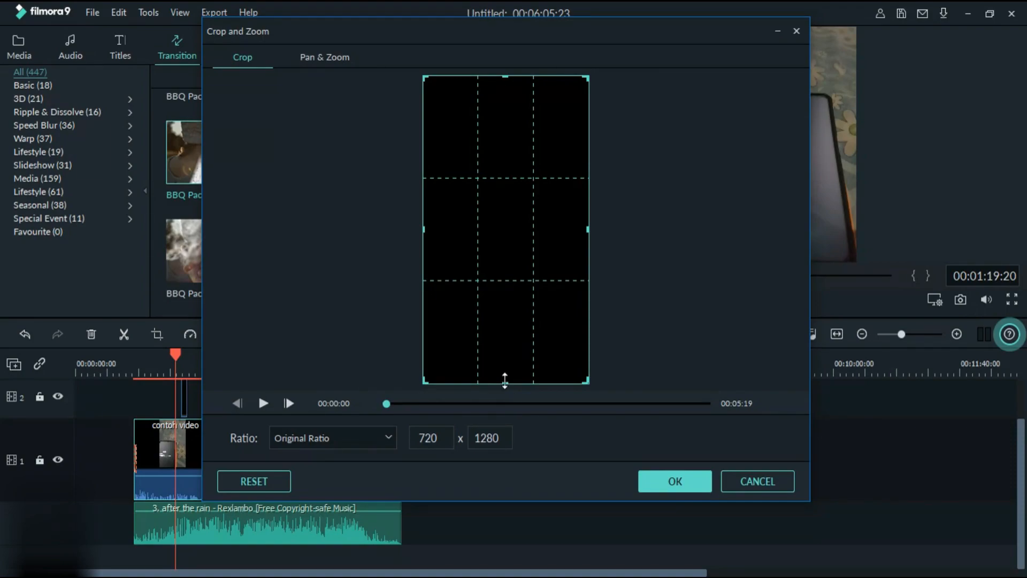
drag(504, 380, 521, 401)
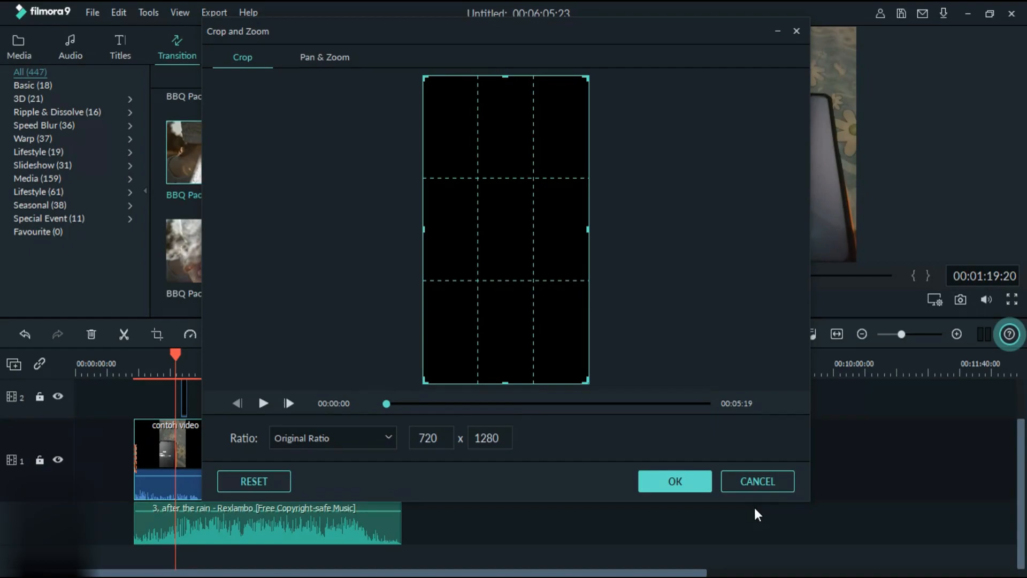
click(758, 481)
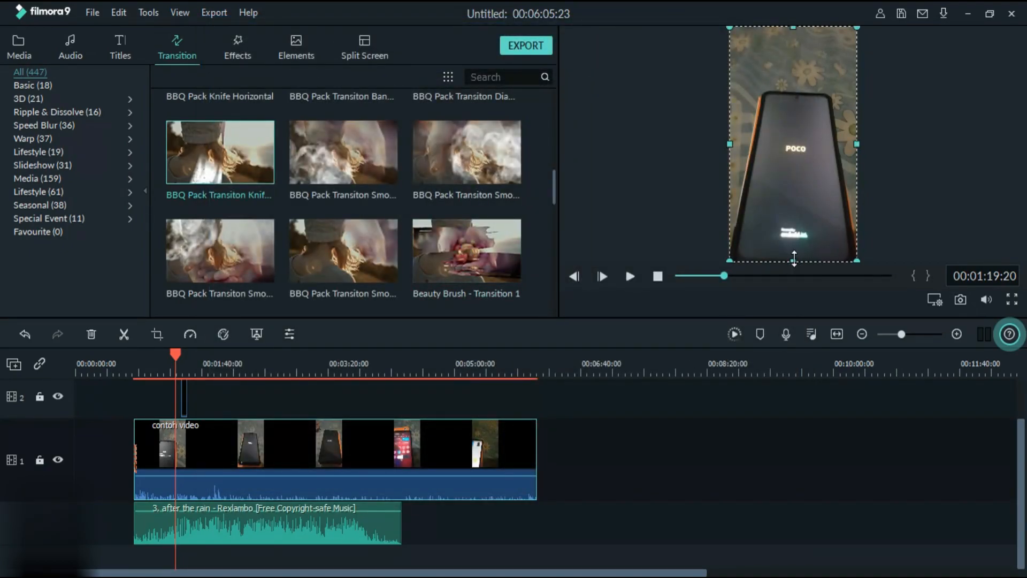
mouse_move(794, 258)
mouse_down()
mouse_move(796, 161)
mouse_move(806, 260)
mouse_up()
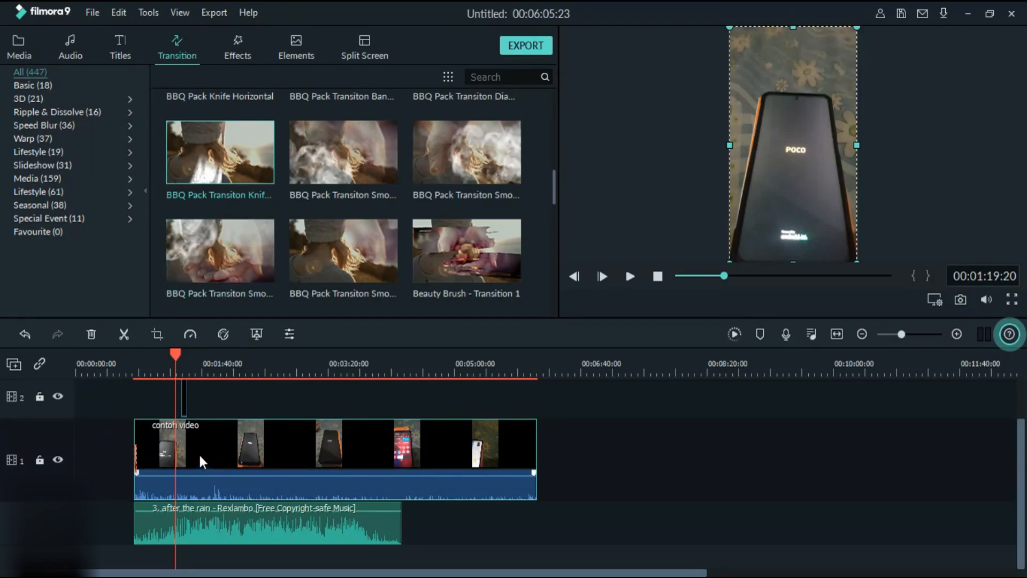
- Split "contoh video" at 00:01:19:20 and move the transition from the clip's start onto the cut
click(122, 334)
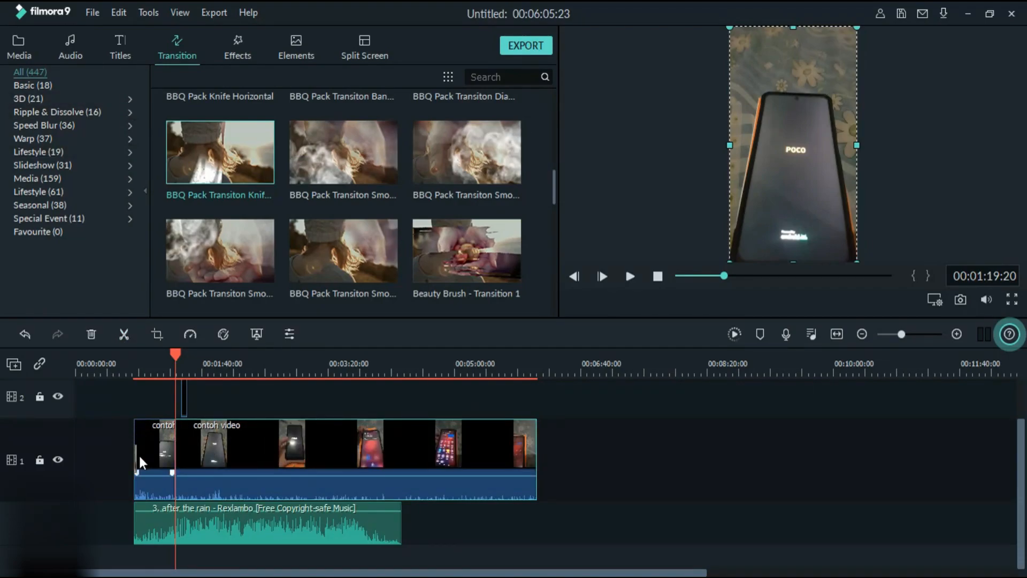
click(159, 460)
drag(175, 460, 175, 460)
drag(191, 369, 282, 374)
drag(165, 464, 173, 463)
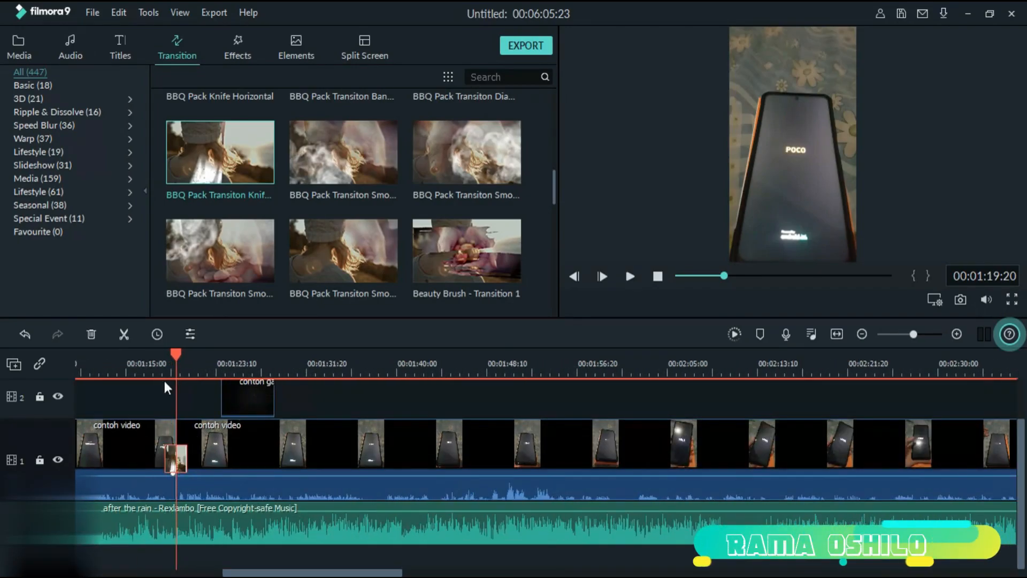
- Play the transition at the cut from 00:01:18:15 to 00:01:20:25 and dismiss the export tip
drag(175, 357, 164, 358)
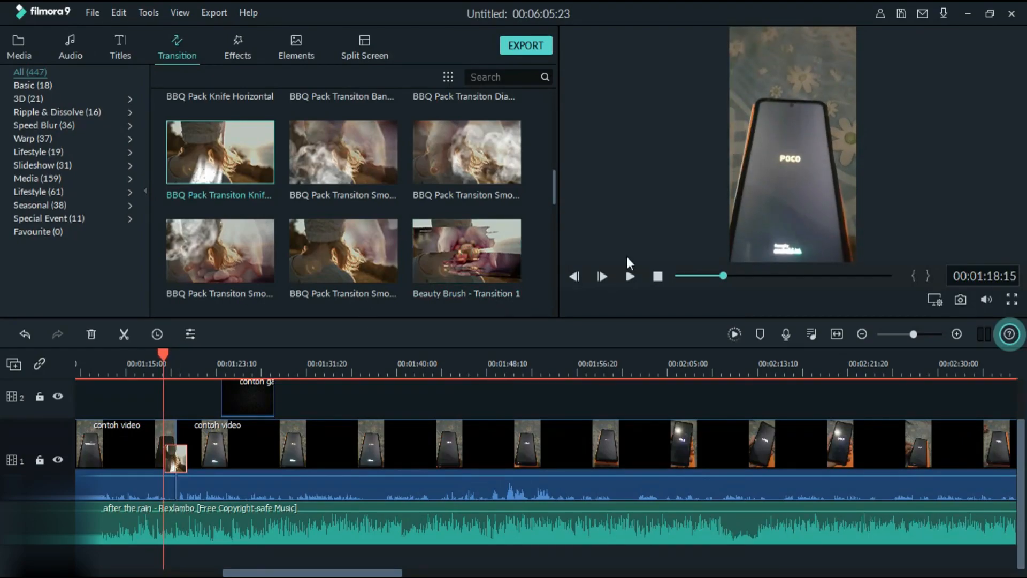
click(624, 278)
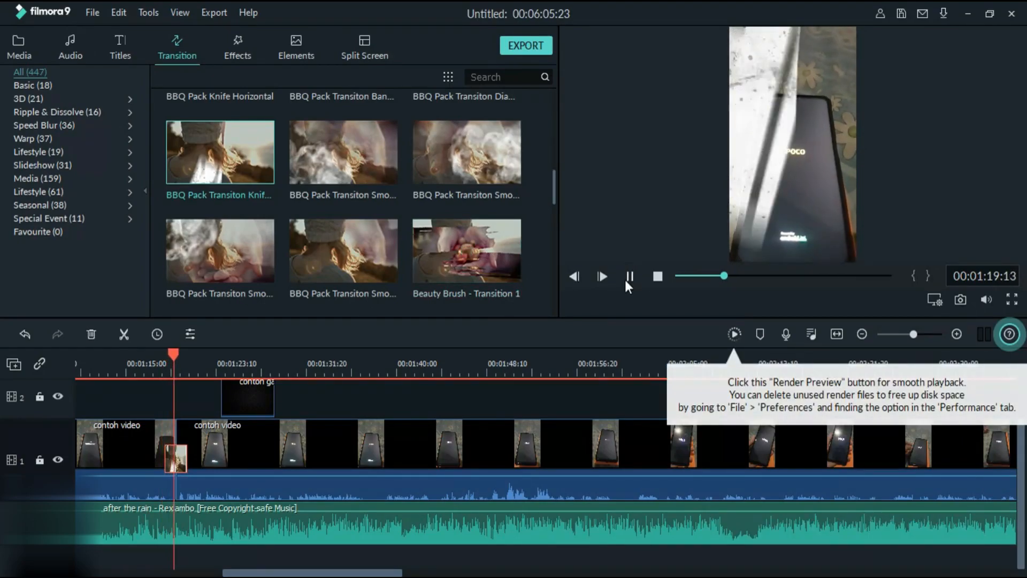
click(624, 277)
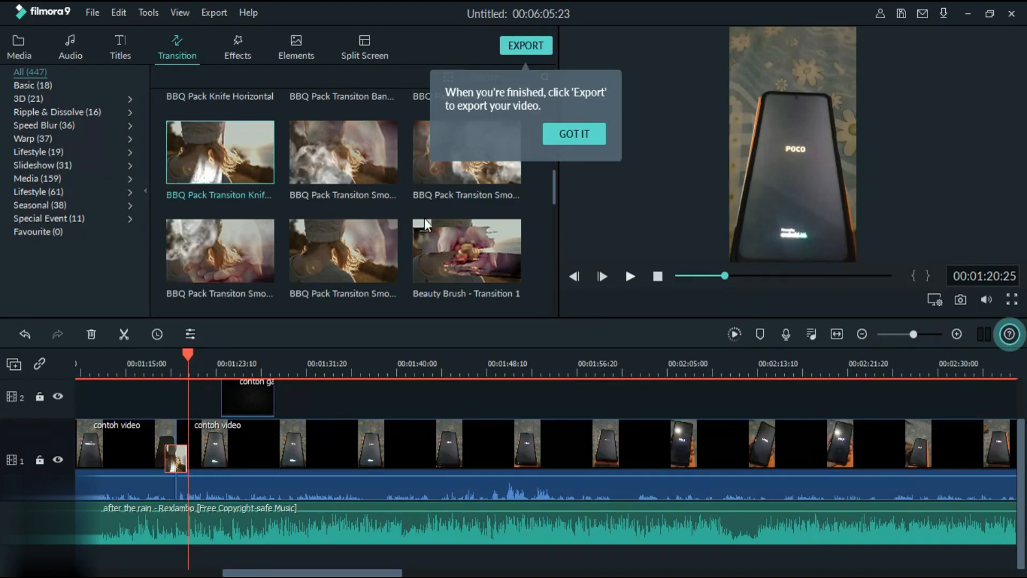
click(589, 133)
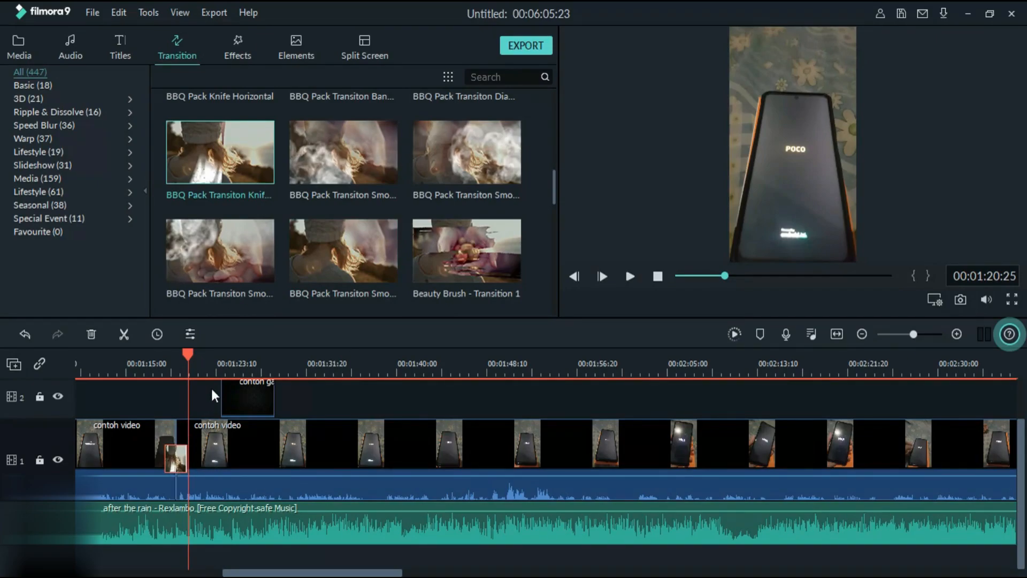
- Add "Clean Outdoor Pack Title 3" to video track 2 near the start of "contoh video", with the playhead at 00:00:52:27
mouse_move(217, 371)
mouse_down()
mouse_move(183, 370)
mouse_move(209, 370)
mouse_up()
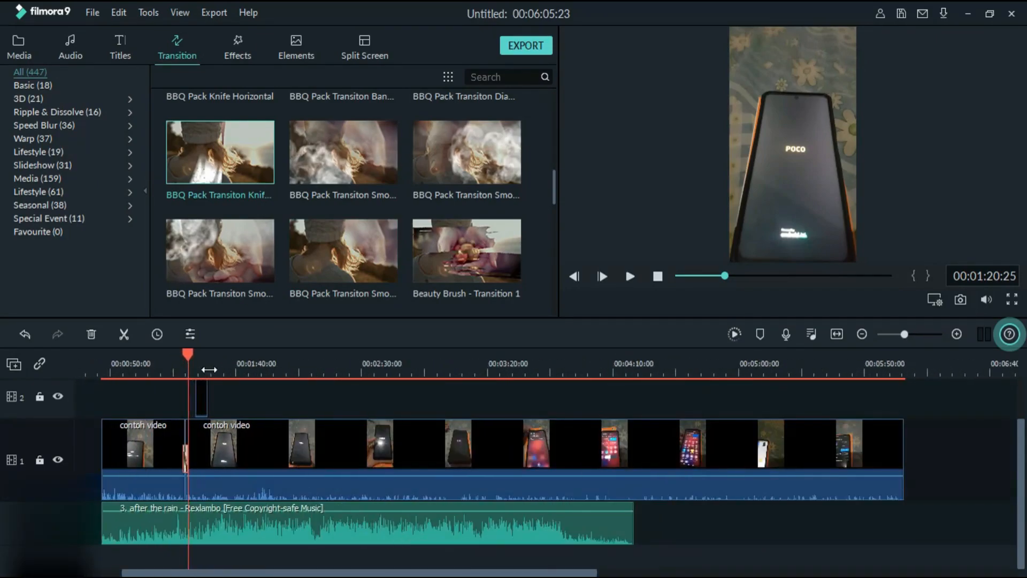
click(122, 51)
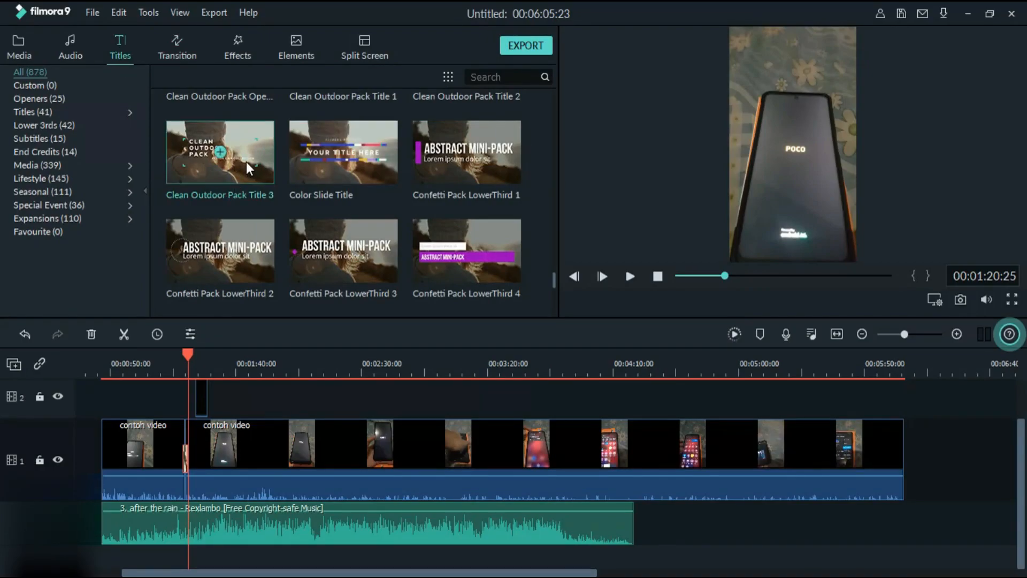
drag(249, 169, 118, 409)
click(118, 365)
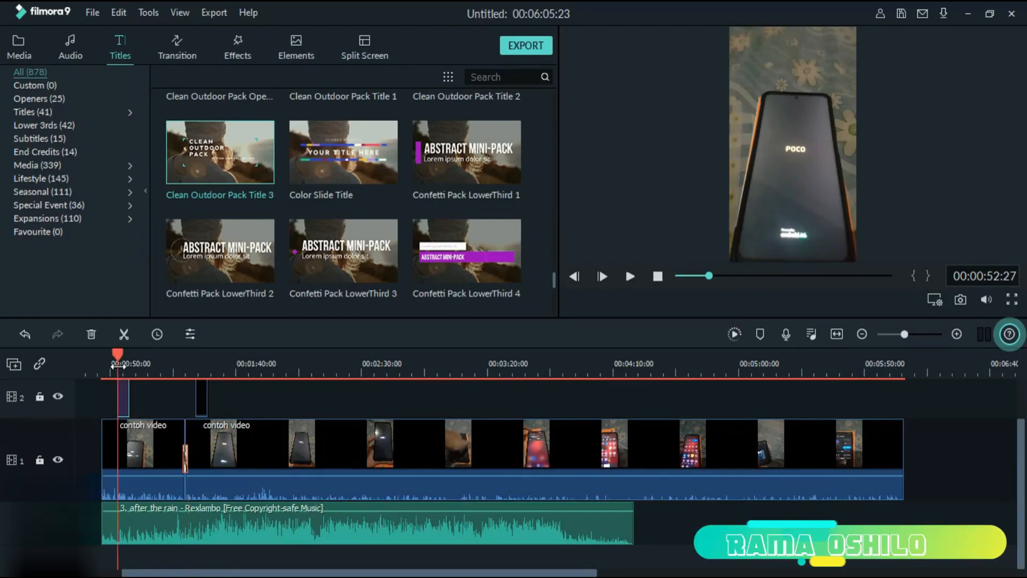
scroll(176, 392, up, 1)
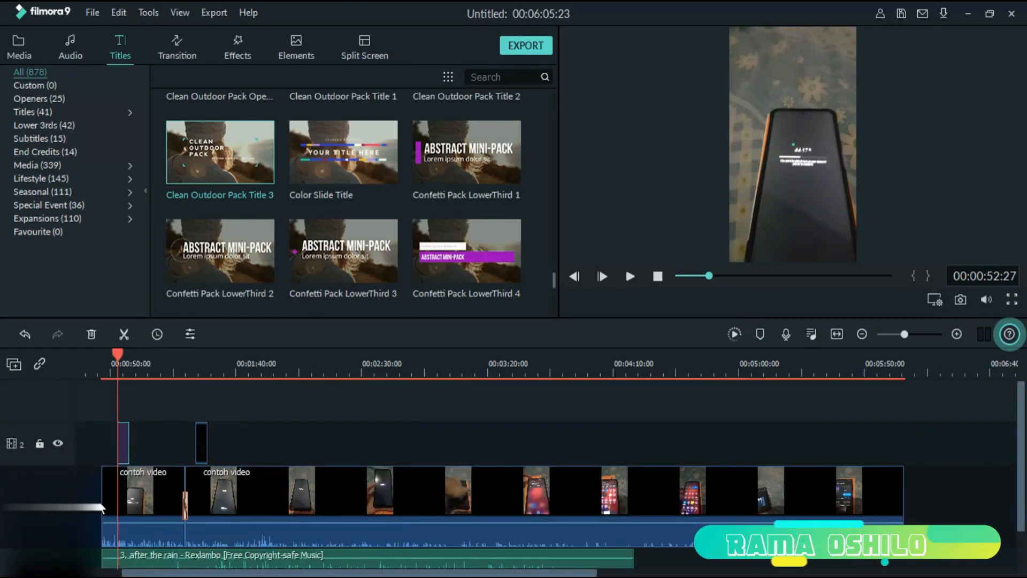
- Move the title's "CLEAN OUTDOOR PACK" text above the phone near the frame's upper left, check the text style presets, and confirm the edit
double_click(122, 442)
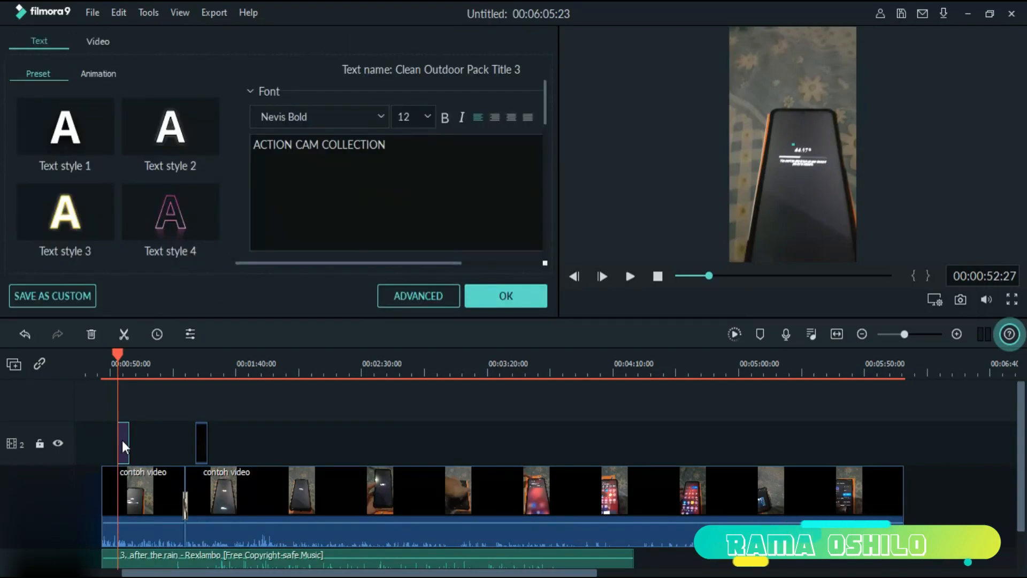
drag(411, 147, 255, 127)
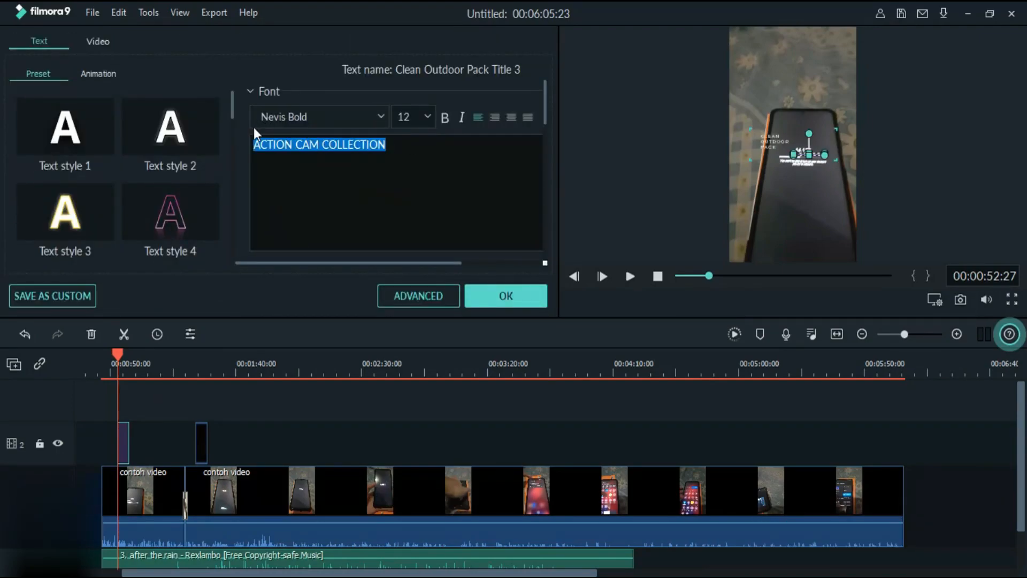
click(787, 119)
drag(788, 110, 763, 92)
click(518, 292)
click(774, 151)
double_click(762, 92)
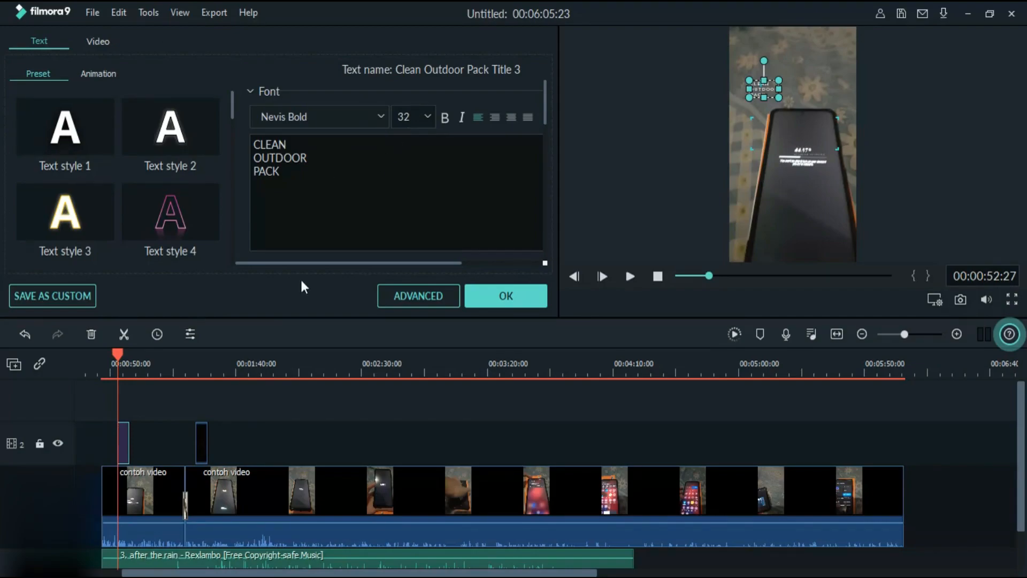
scroll(64, 176, down, 5)
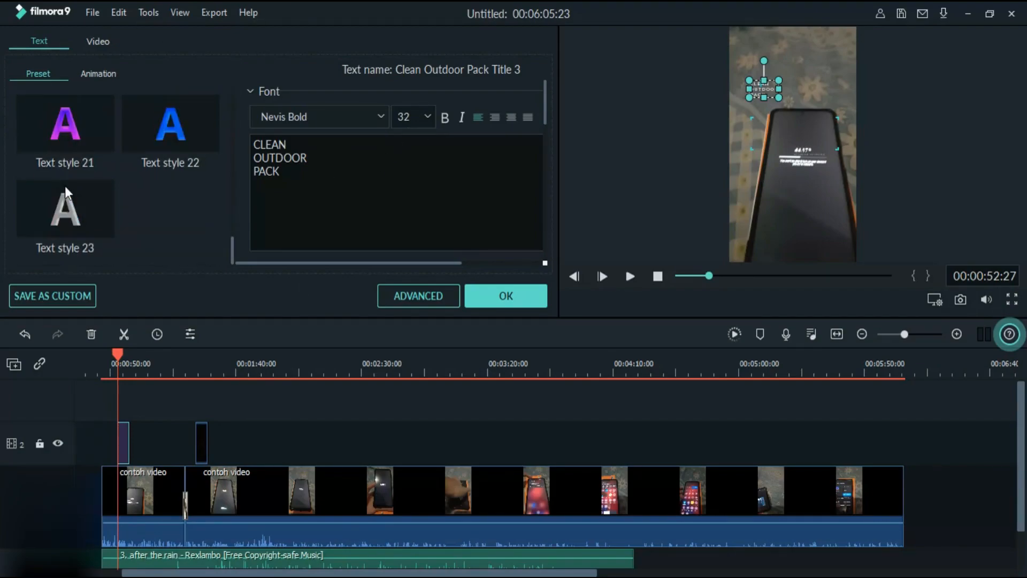
scroll(66, 185, up, 5)
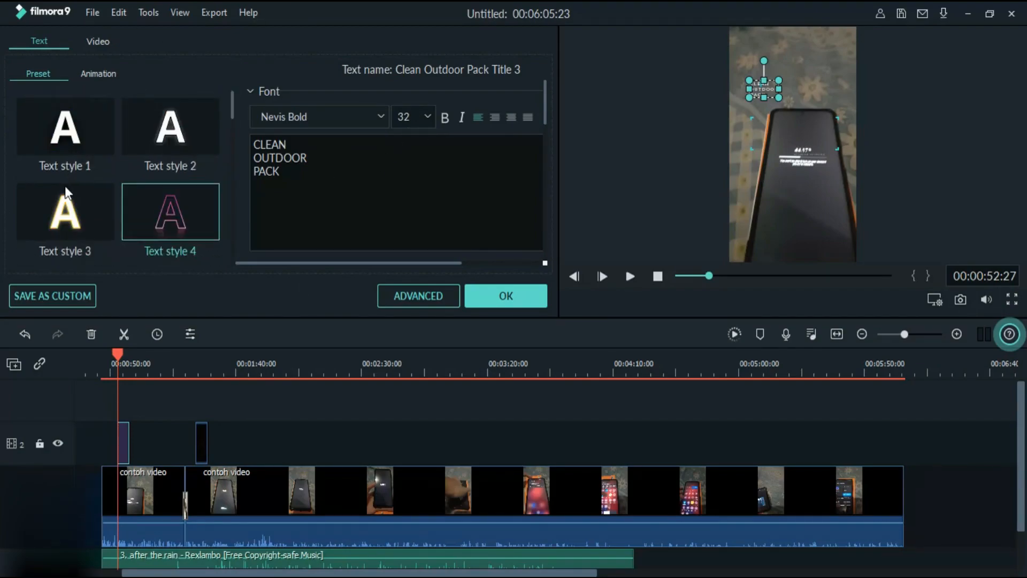
click(490, 304)
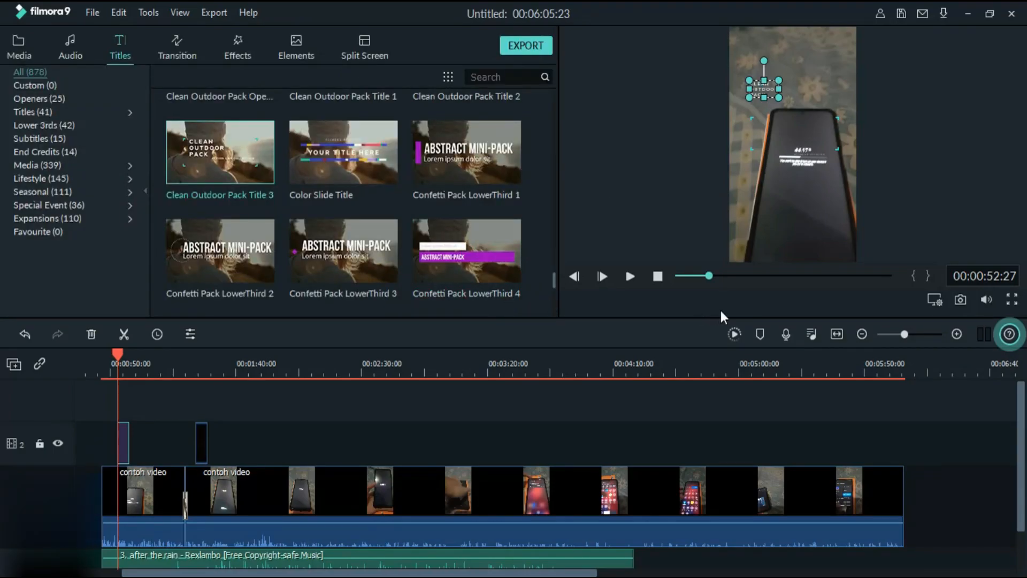
- Preview the title up to 00:00:54:24 and shift it along video track 2 to a spot after "contoh gambar"
click(629, 270)
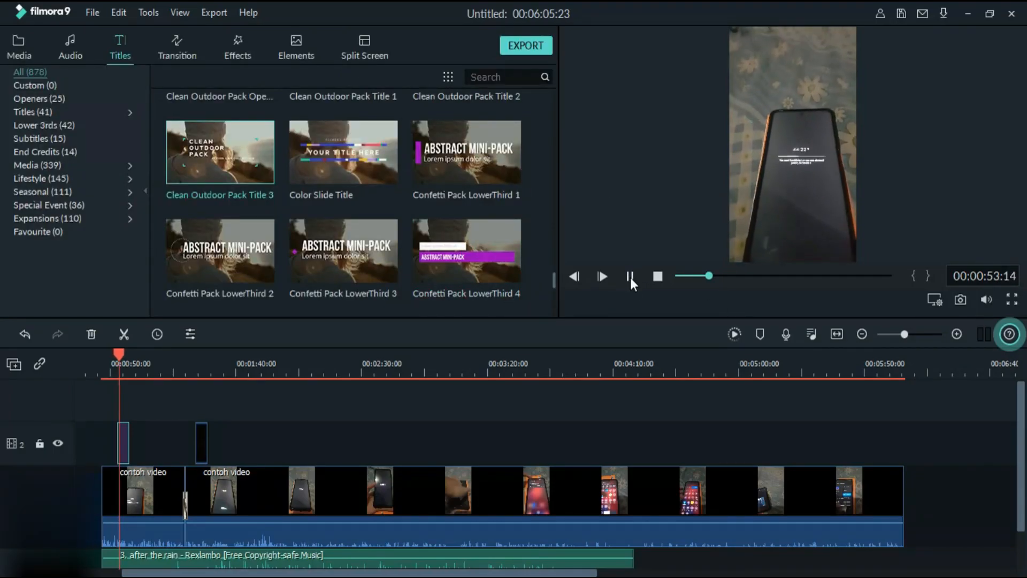
click(630, 276)
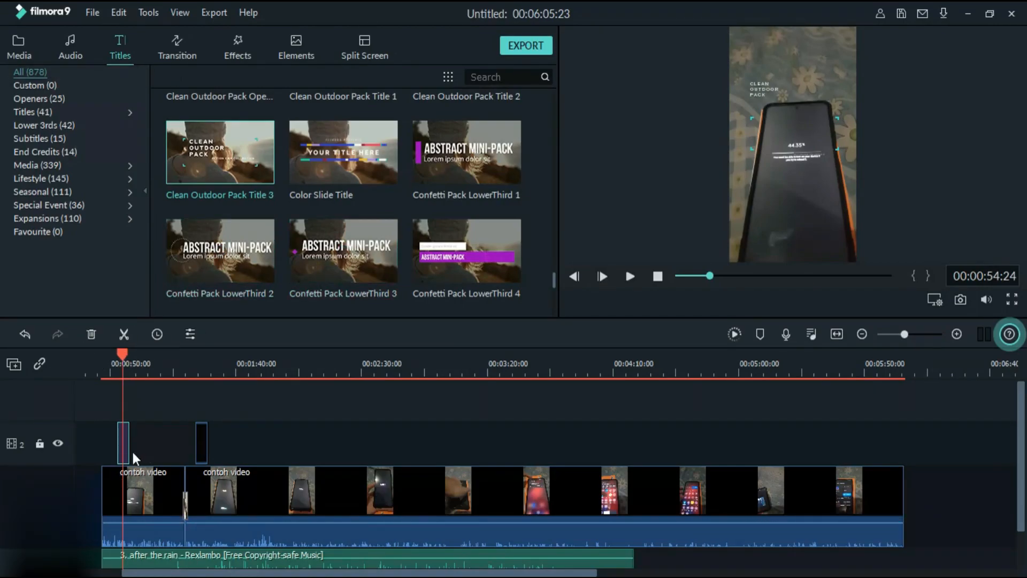
drag(125, 448, 290, 441)
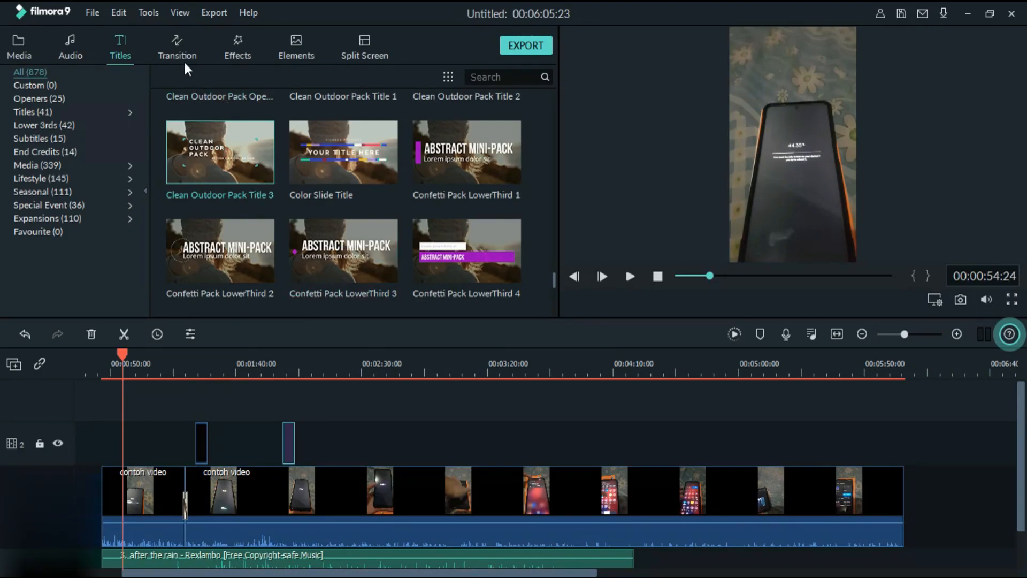
- Look through the title templates, from the Cosmic, Deep Web and Education packs to the lower thirds and news sets
click(178, 43)
click(120, 47)
scroll(357, 196, down, 3)
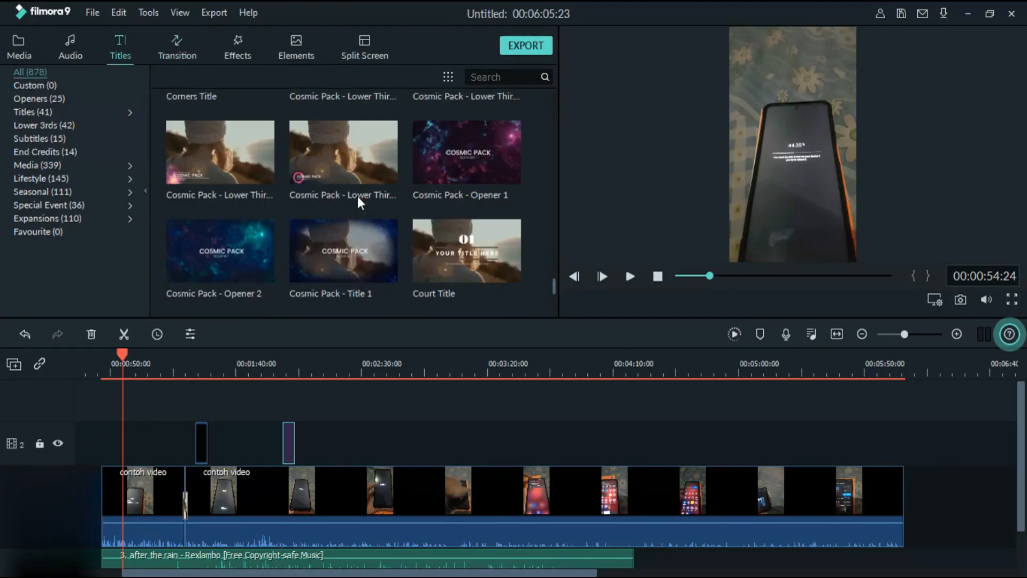
scroll(357, 197, down, 10)
scroll(336, 292, up, 7)
scroll(343, 200, down, 8)
scroll(340, 160, up, 6)
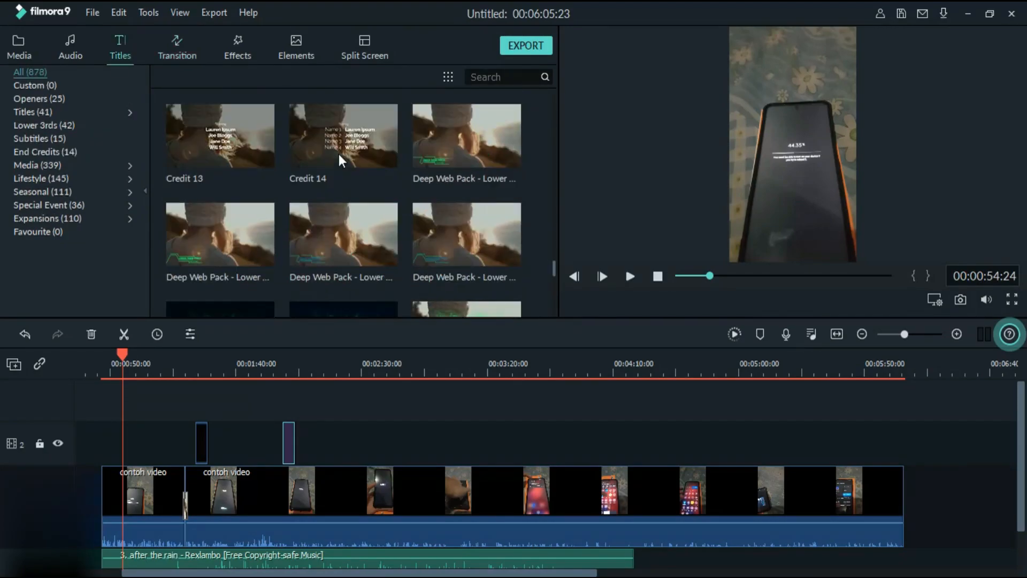
scroll(344, 212, up, 5)
scroll(301, 229, down, 8)
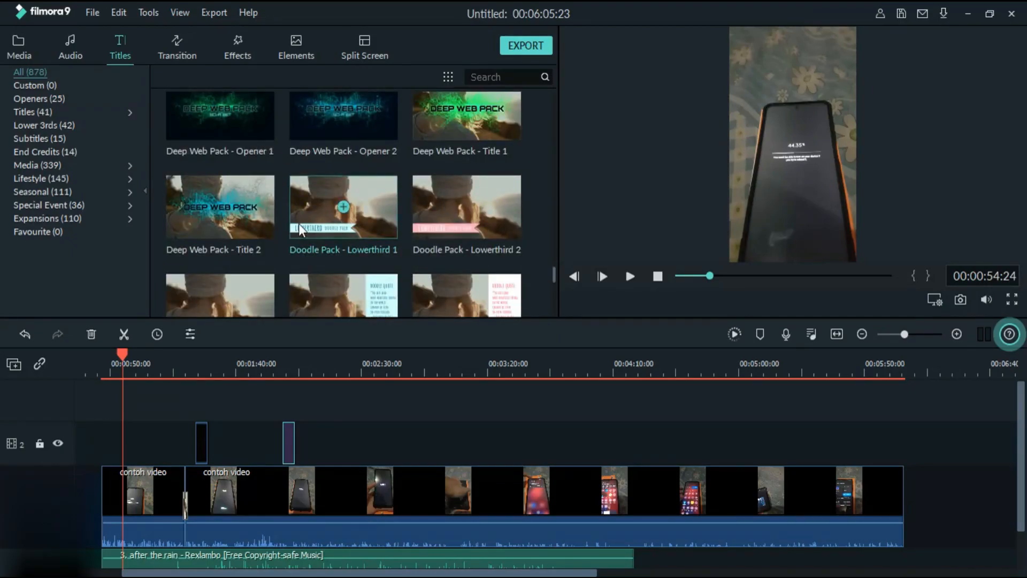
scroll(299, 229, down, 10)
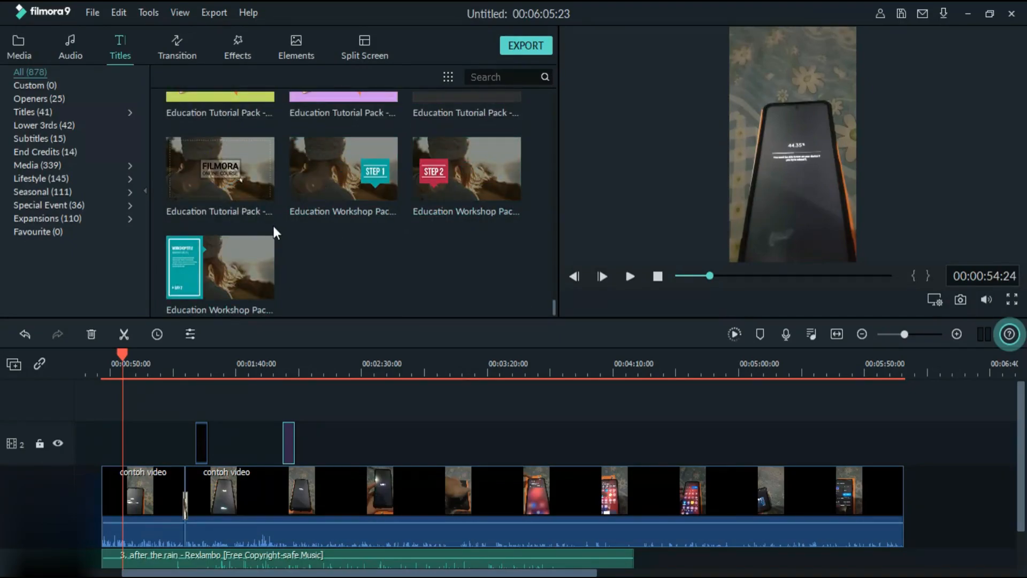
scroll(268, 238, down, 10)
scroll(276, 236, down, 10)
scroll(276, 234, down, 15)
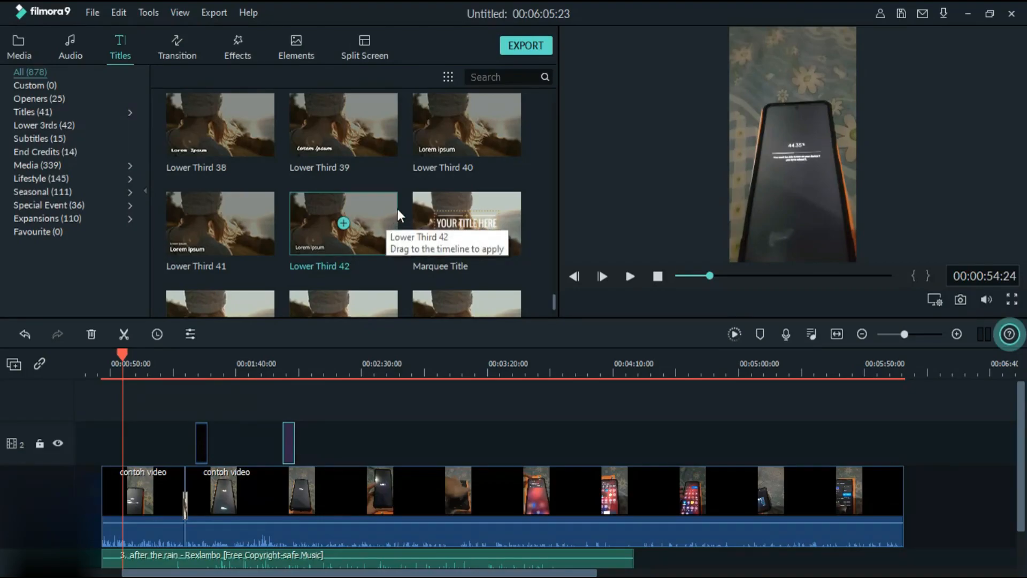
scroll(332, 257, down, 10)
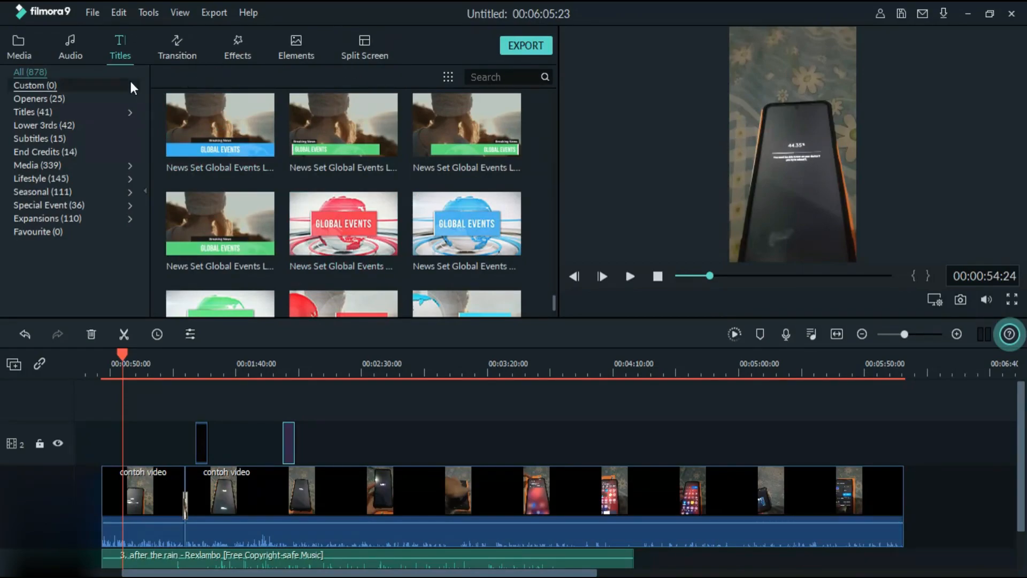
- Add the "Beauty Fun - Overlay 1" effect to video track 2 at 00:00:54:24 and preview it over the phone footage
click(173, 43)
click(237, 50)
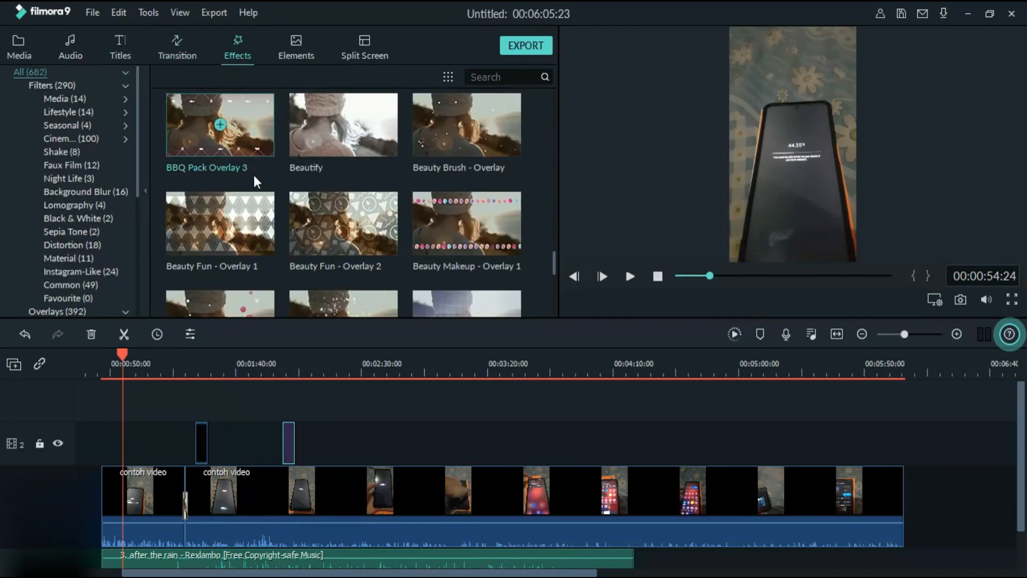
drag(245, 238, 126, 424)
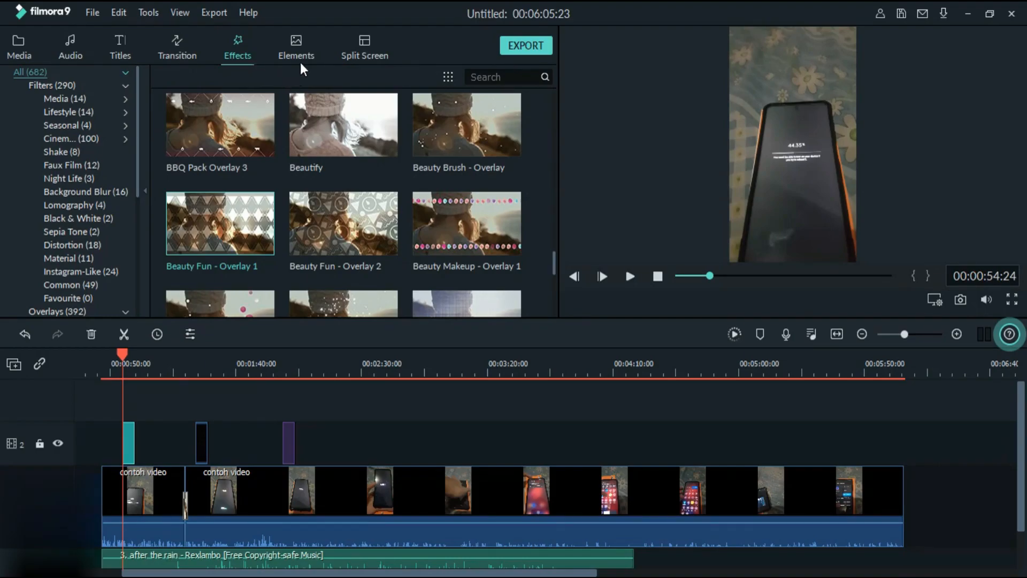
click(631, 277)
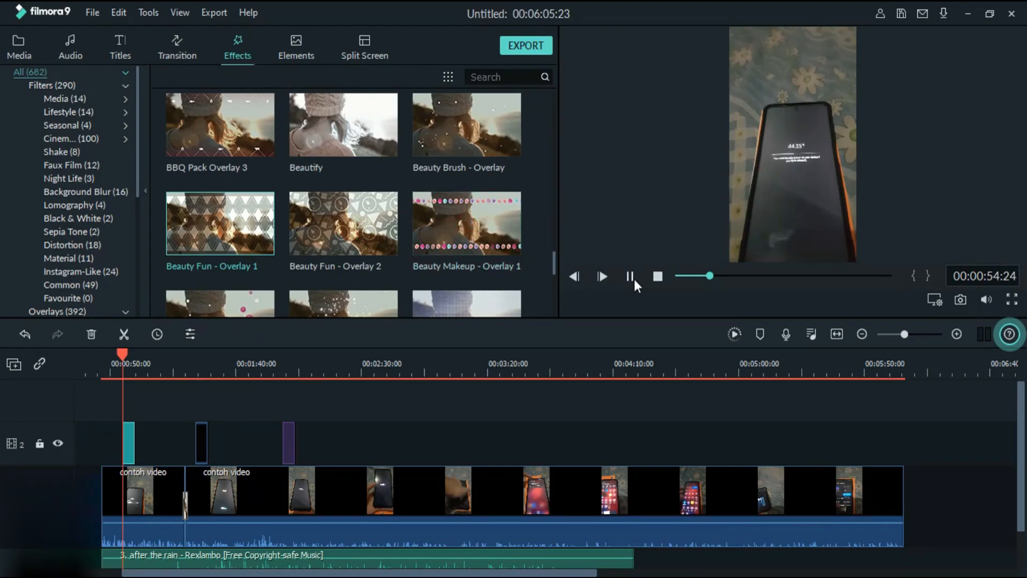
click(632, 277)
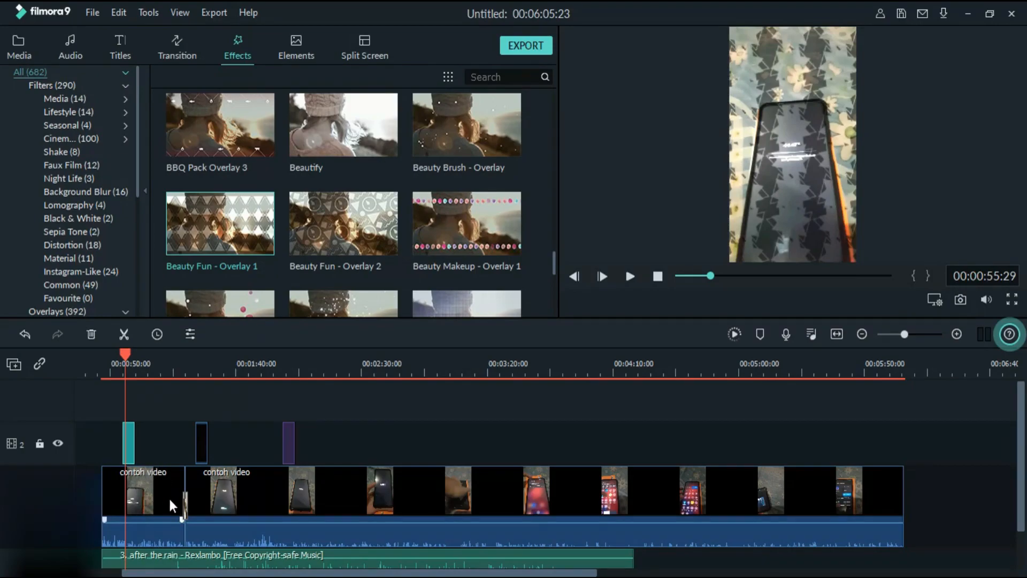
- Split the second "contoh video" segment and the music at 00:01:46:13, keeping the overlay effect and existing transition in place
drag(121, 353, 143, 357)
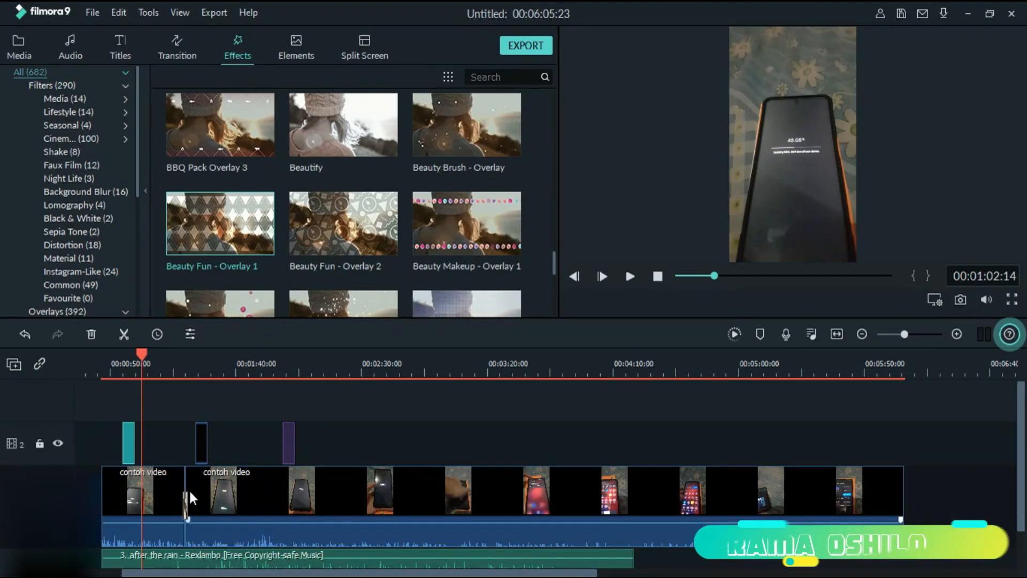
drag(146, 354, 254, 364)
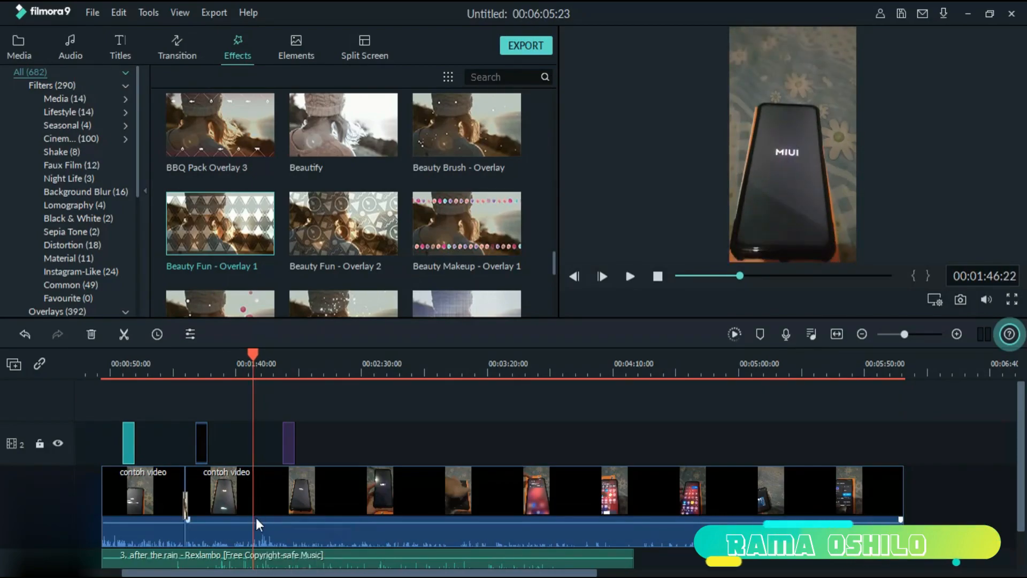
mouse_move(254, 356)
mouse_down()
mouse_move(184, 359)
mouse_move(253, 367)
mouse_up()
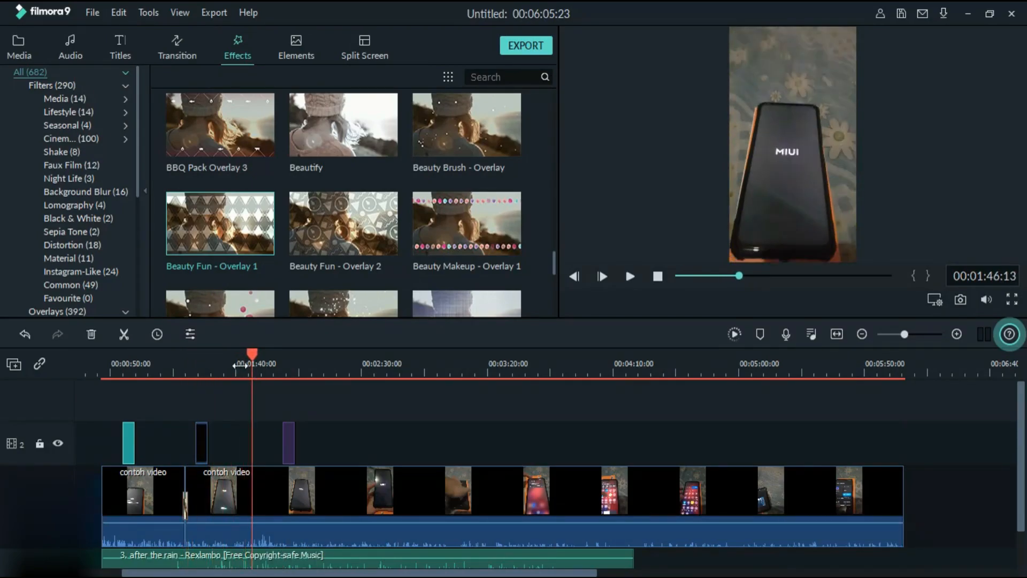
click(124, 334)
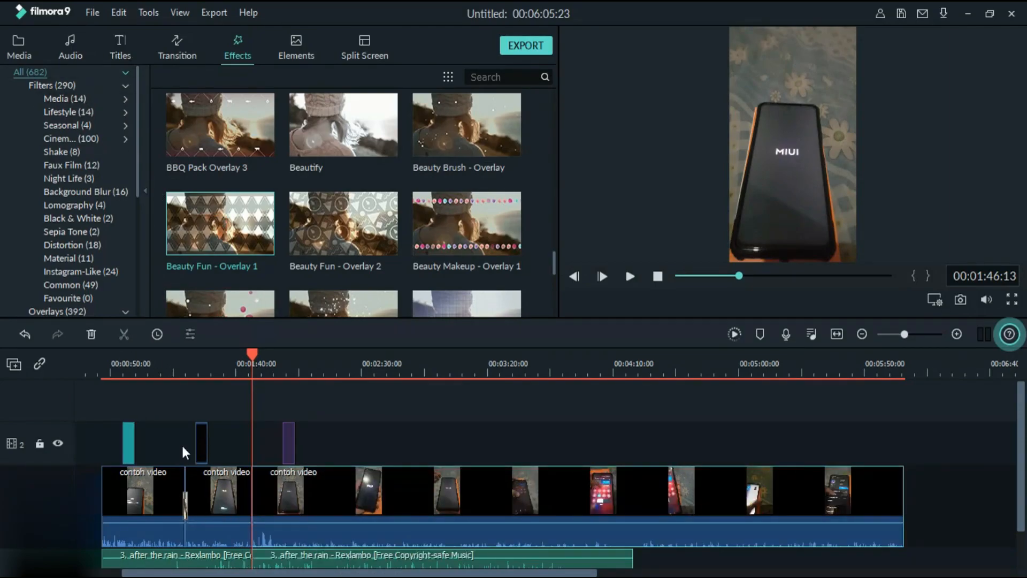
mouse_move(187, 512)
mouse_down()
mouse_move(205, 506)
mouse_move(182, 504)
mouse_up()
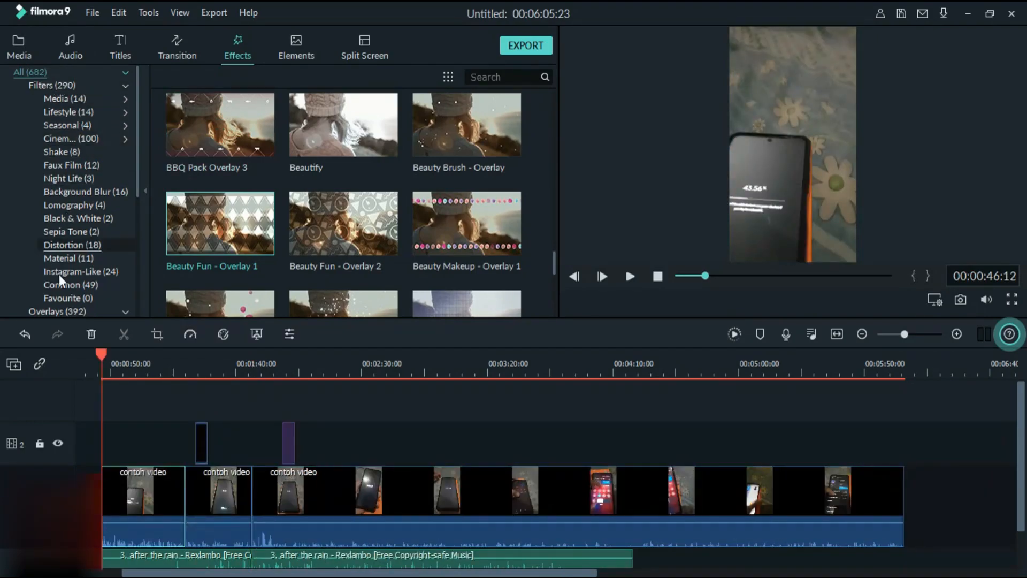
click(31, 334)
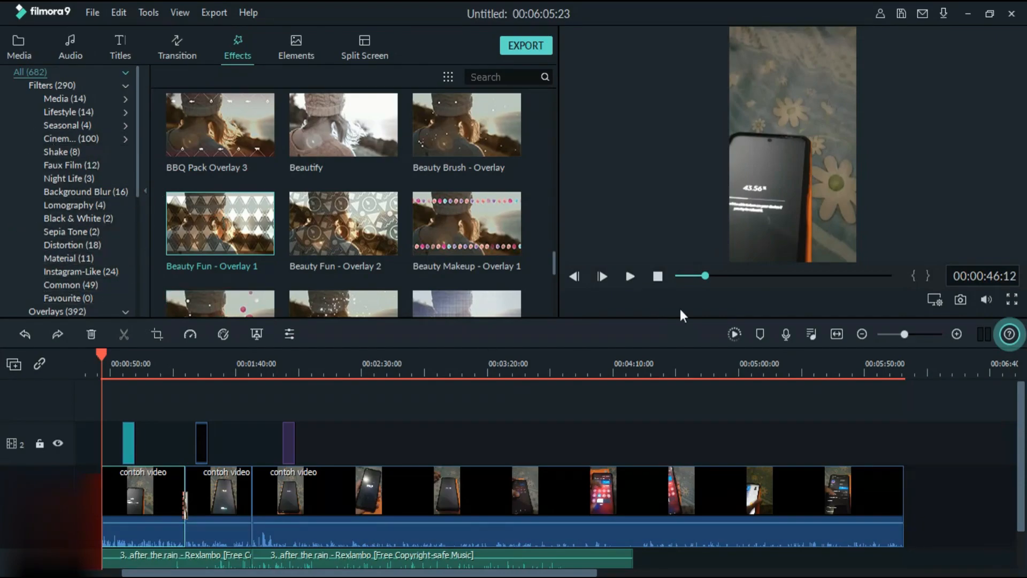
- Add the first "BBQ Pack Transiton Smo..." transition to the new cut between the second and third "contoh video" segments
click(119, 45)
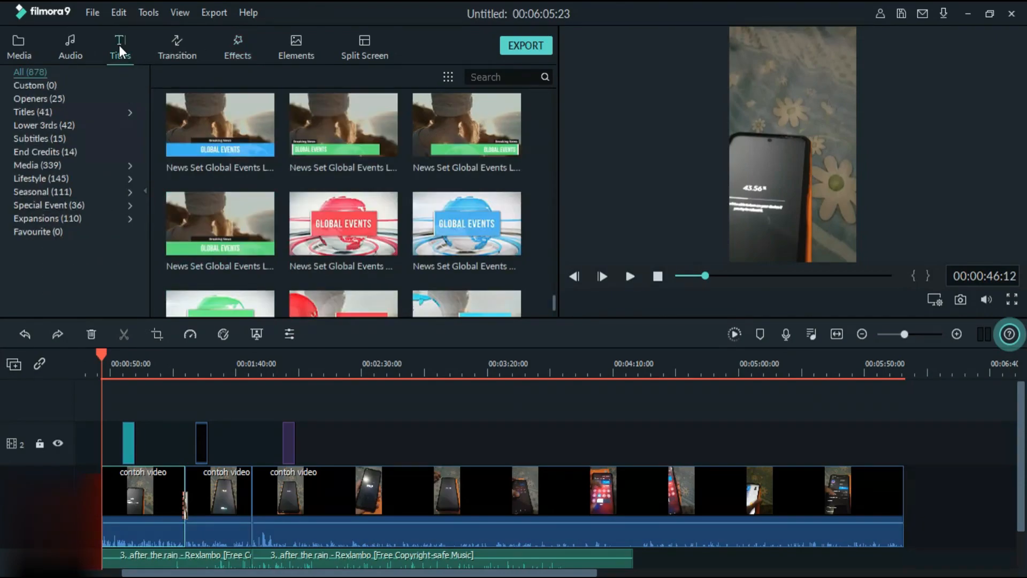
click(177, 48)
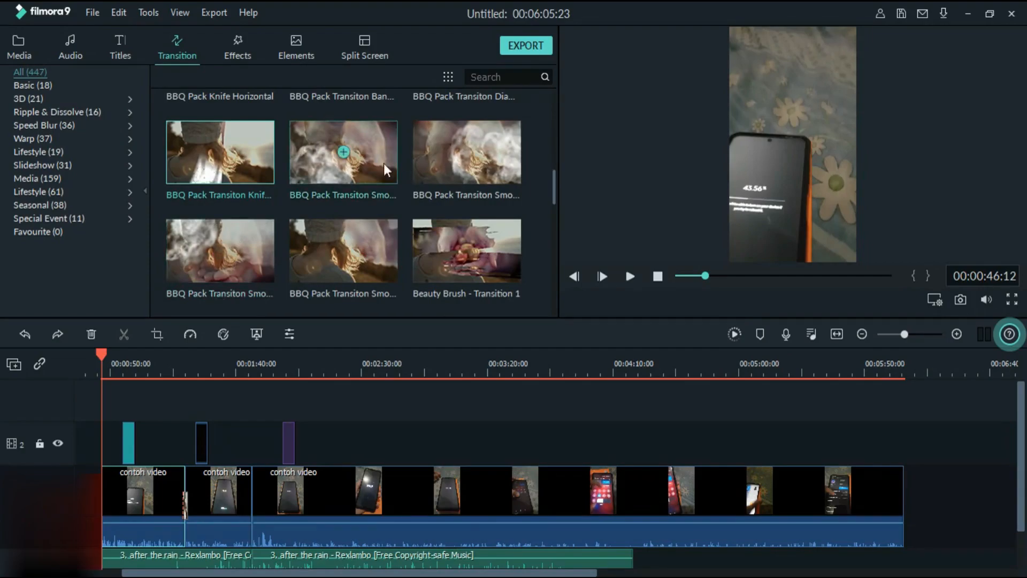
mouse_move(362, 168)
mouse_down()
mouse_move(373, 316)
mouse_move(336, 432)
mouse_move(259, 487)
mouse_up()
drag(281, 369, 428, 374)
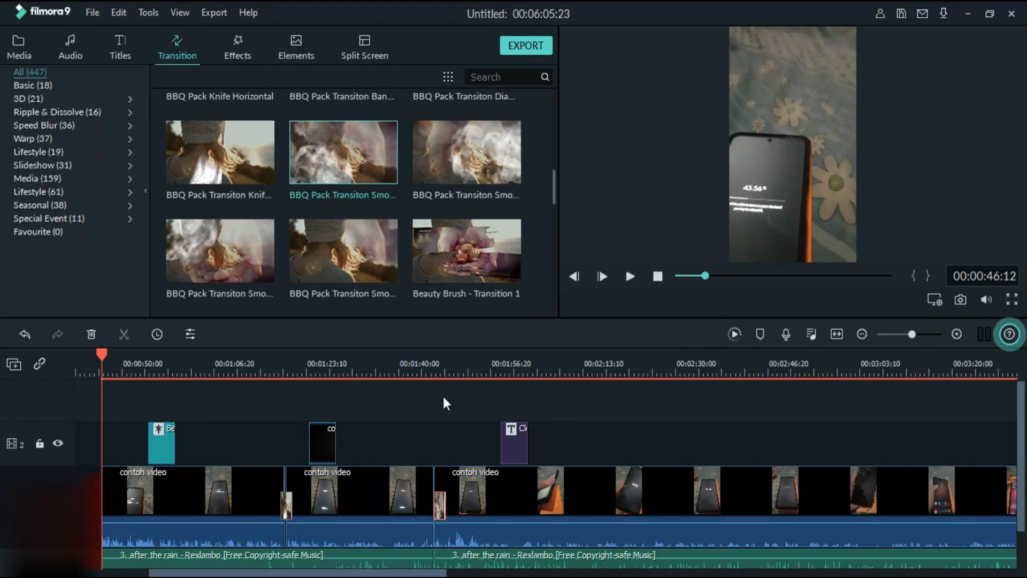
- Shift the smoke transition earlier over the cut at 00:01:46:13
click(435, 367)
drag(464, 362, 575, 402)
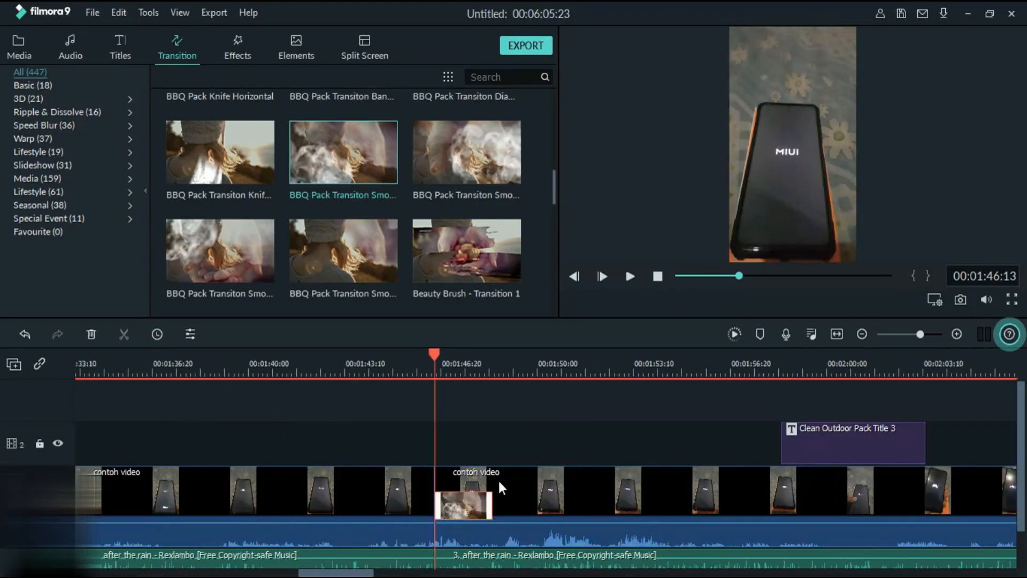
drag(465, 502, 416, 500)
drag(494, 364, 338, 366)
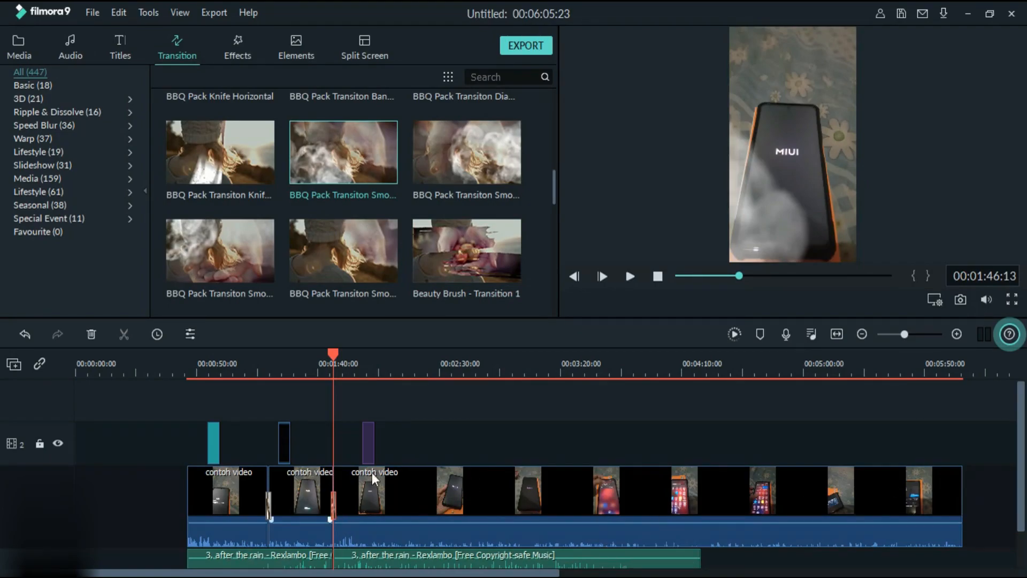
- Lower the first music segment's volume to about -13.27 dB and open its audio settings
scroll(321, 530, down, 1)
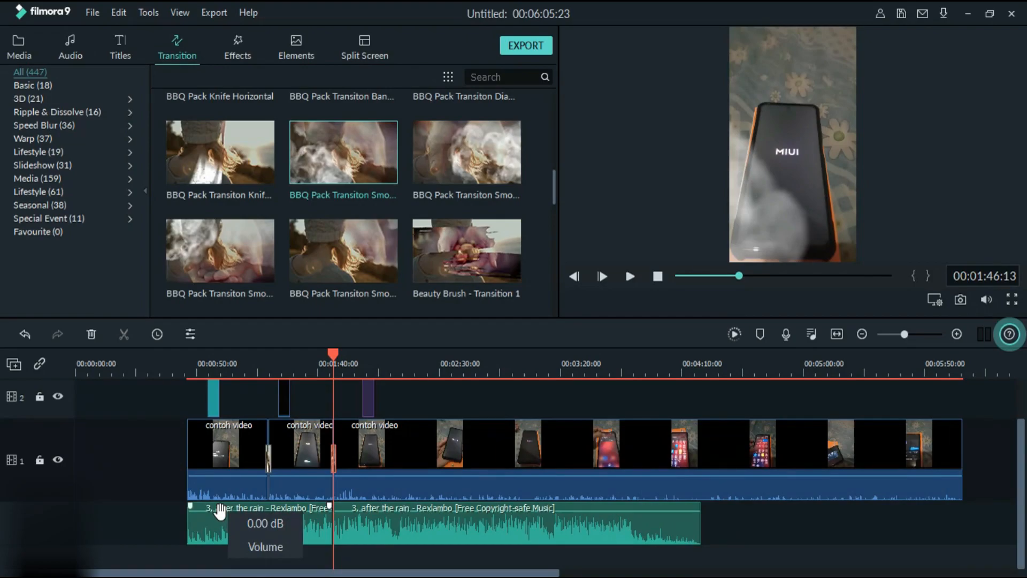
mouse_move(221, 524)
mouse_down()
mouse_move(223, 509)
mouse_move(233, 531)
mouse_up()
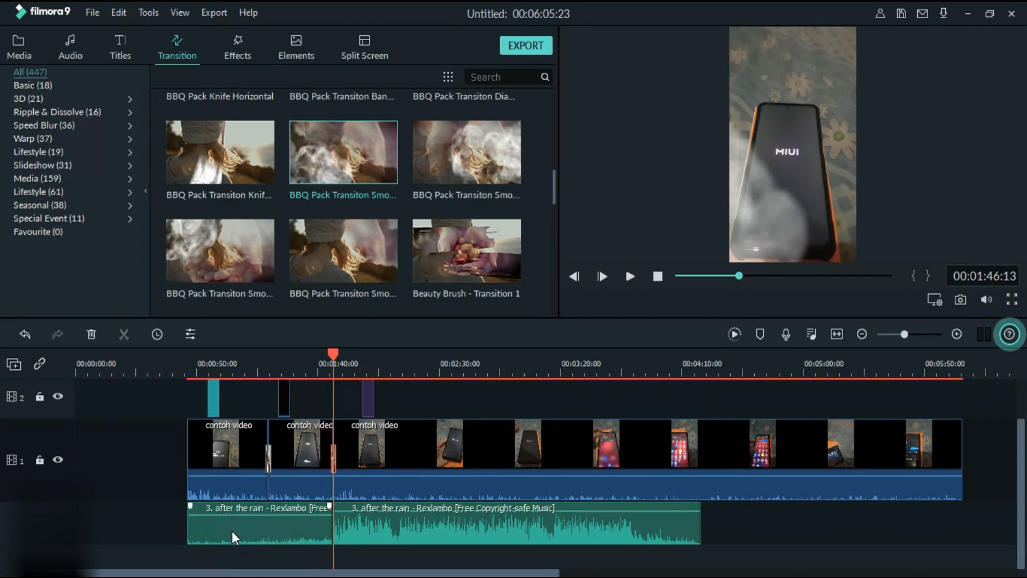
double_click(232, 532)
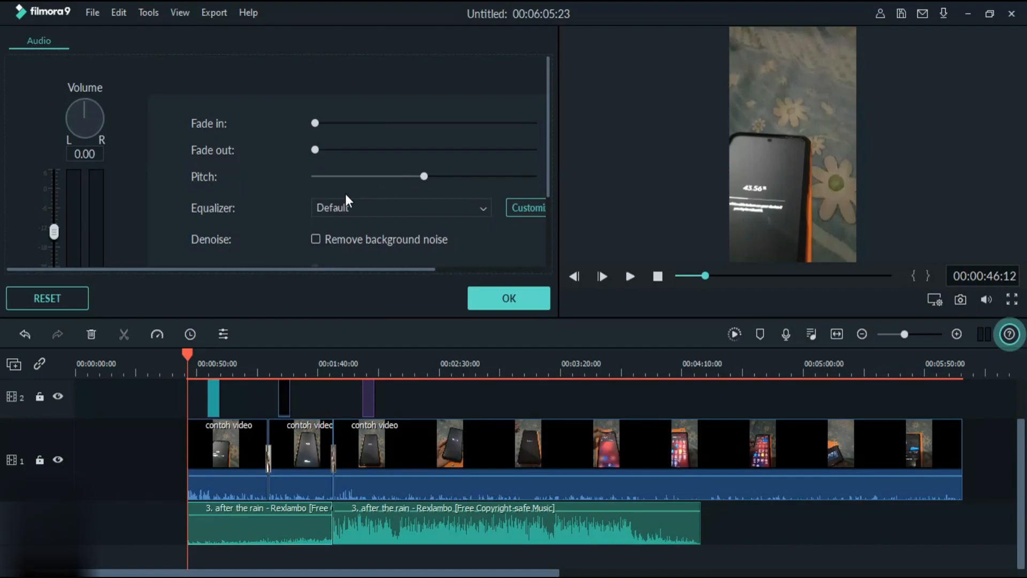
- Look through the equalizer presets, set the first music segment's equalizer to Dance, and confirm the audio settings
click(341, 212)
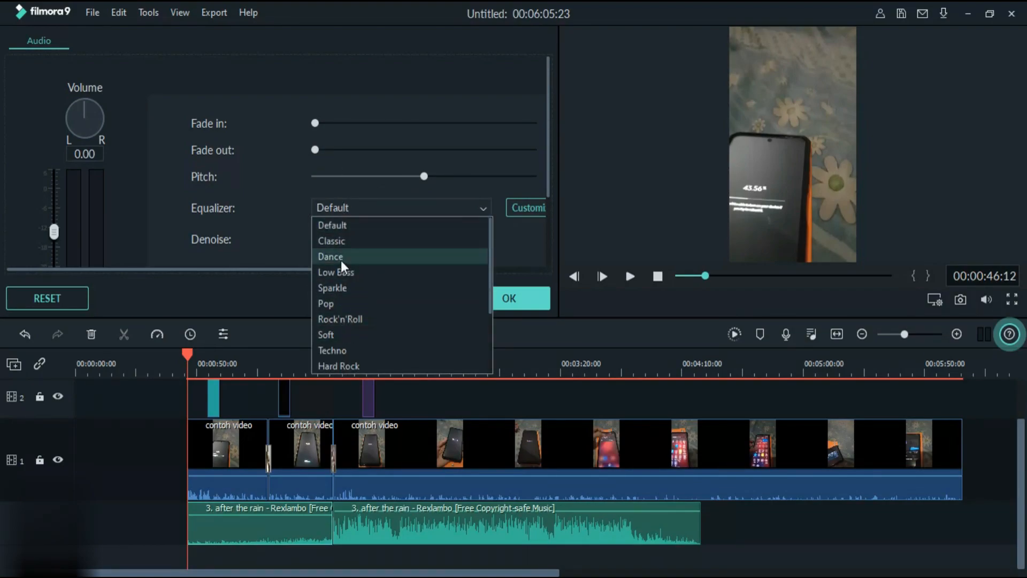
click(289, 236)
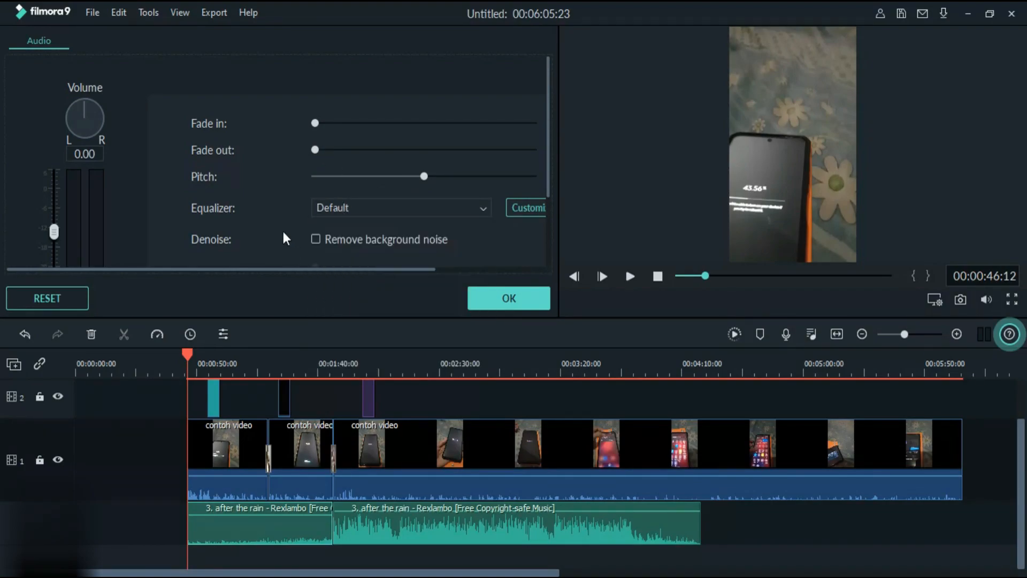
click(345, 212)
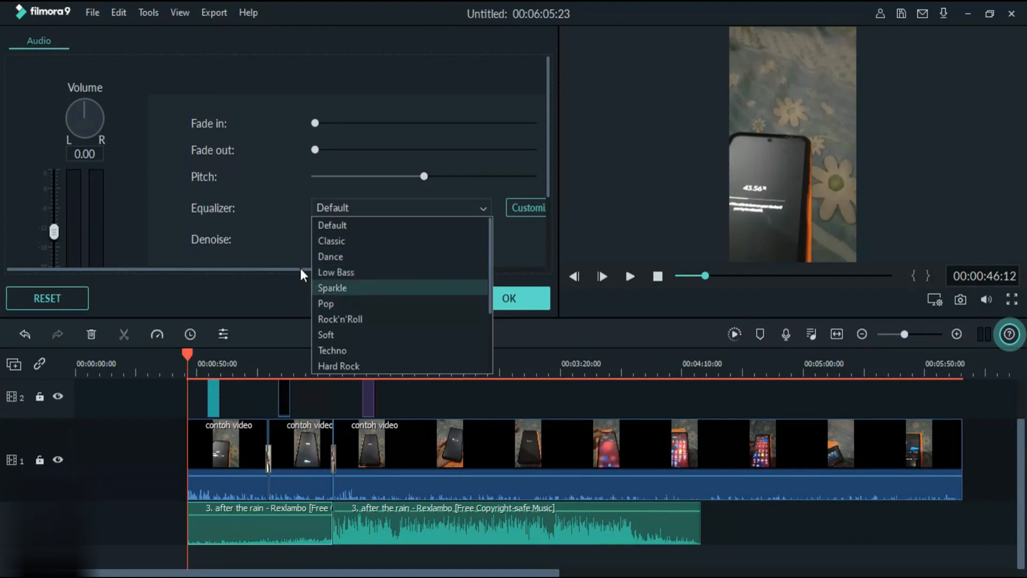
click(276, 235)
click(352, 204)
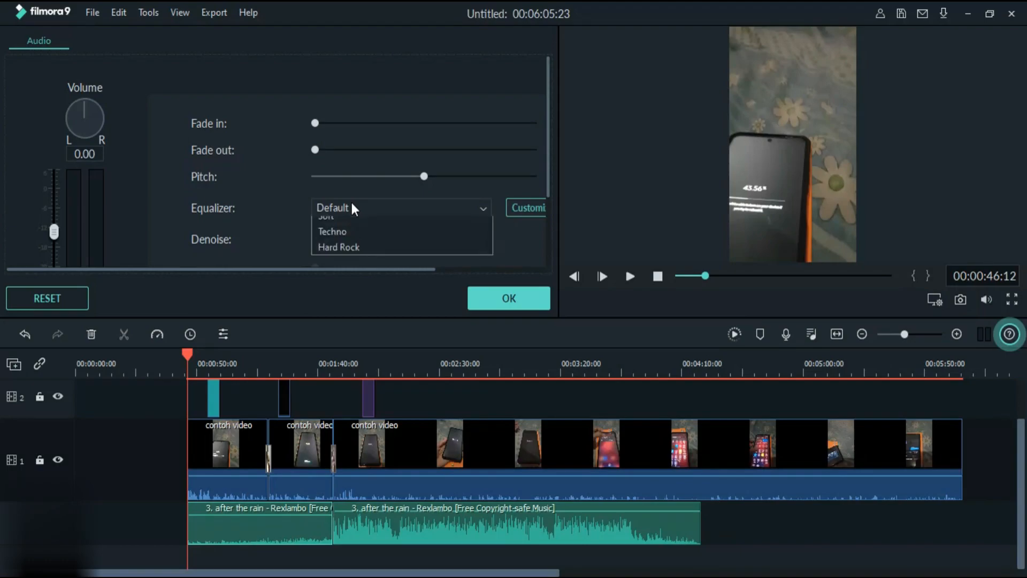
click(358, 256)
click(355, 213)
click(358, 257)
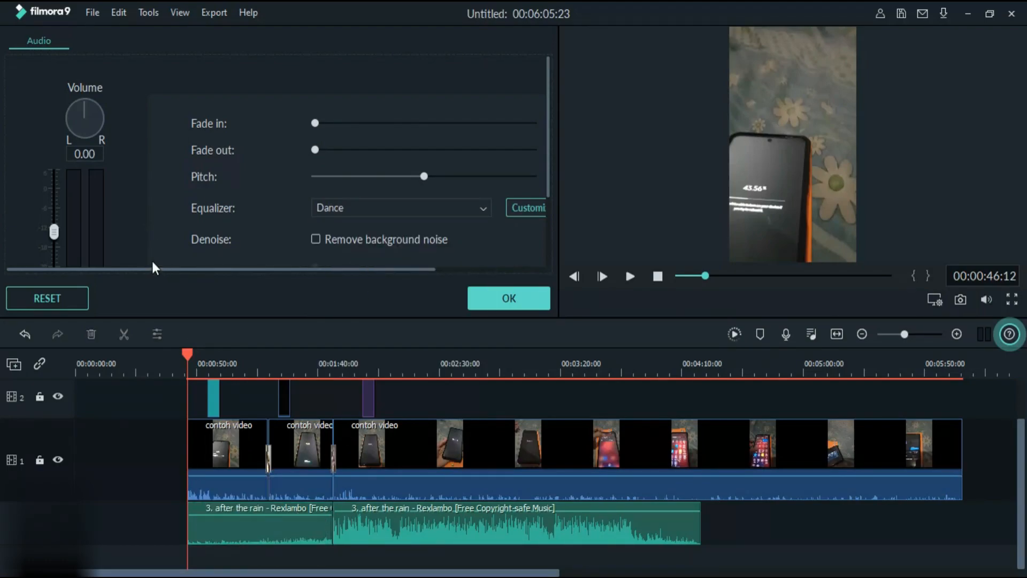
scroll(128, 201, down, 3)
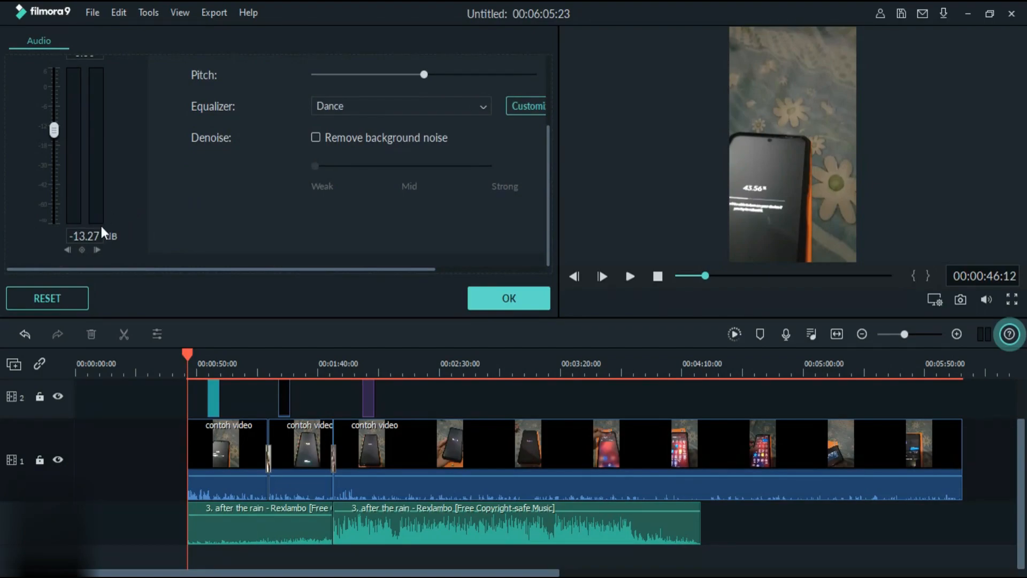
click(86, 236)
click(506, 303)
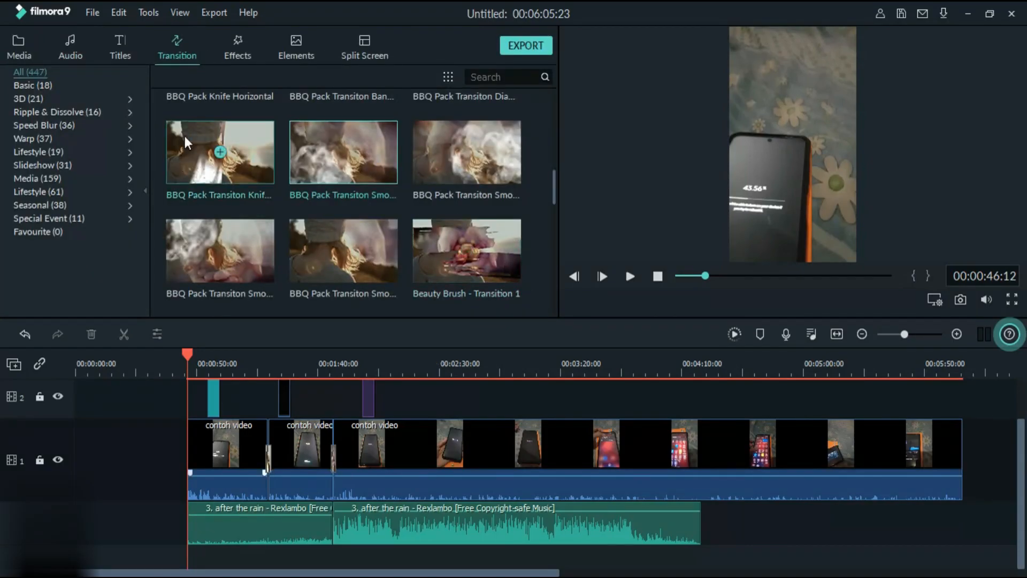
- Examine the first "contoh video" segment's audio settings and the clip commands that adjust its sound
double_click(223, 447)
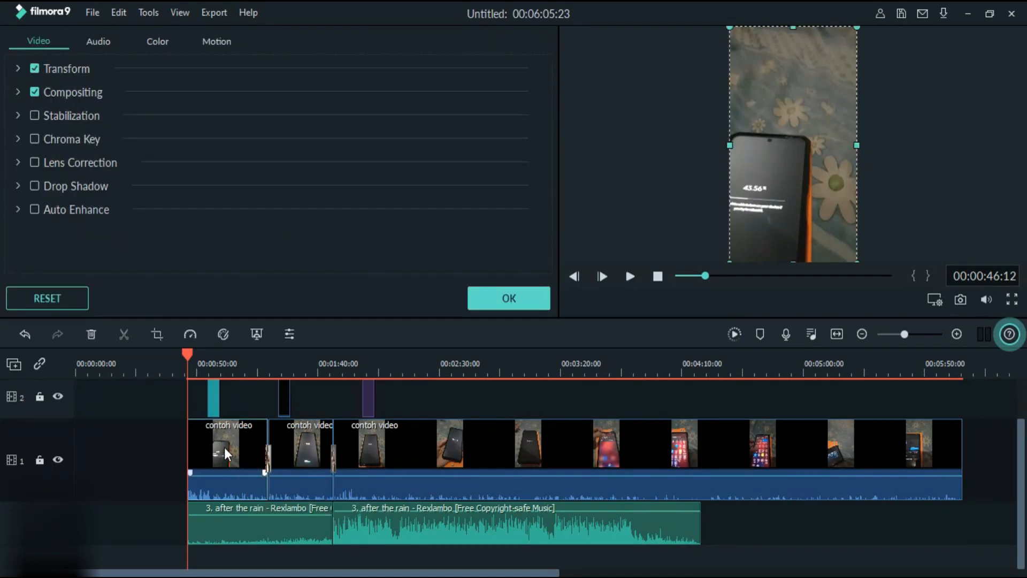
click(99, 43)
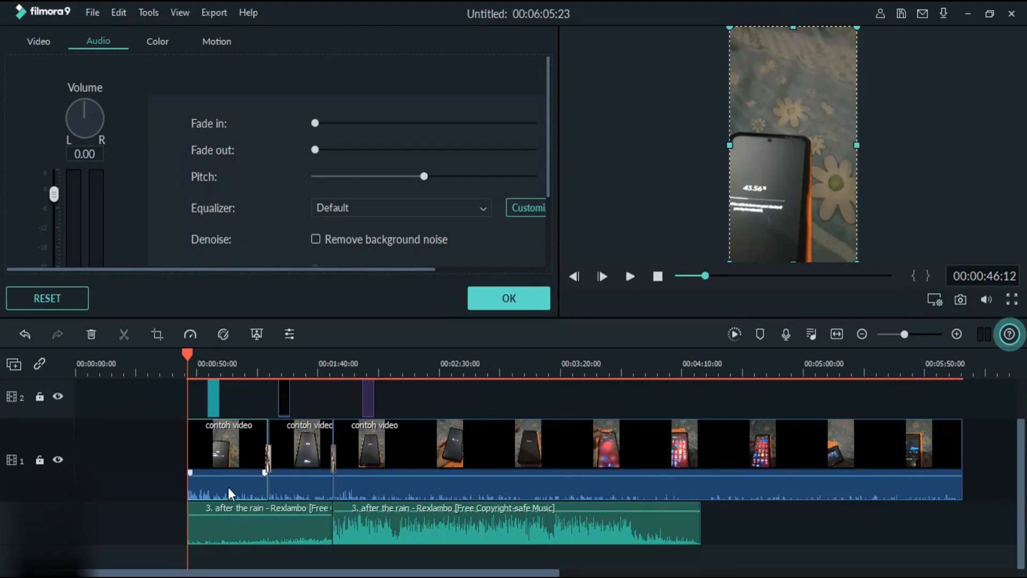
click(499, 300)
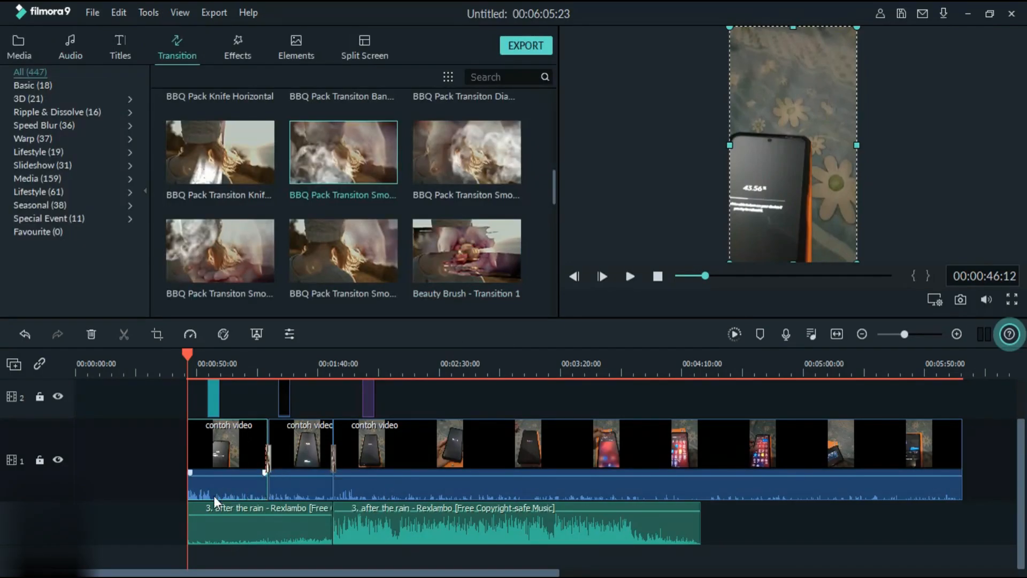
right_click(217, 493)
click(195, 451)
right_click(227, 446)
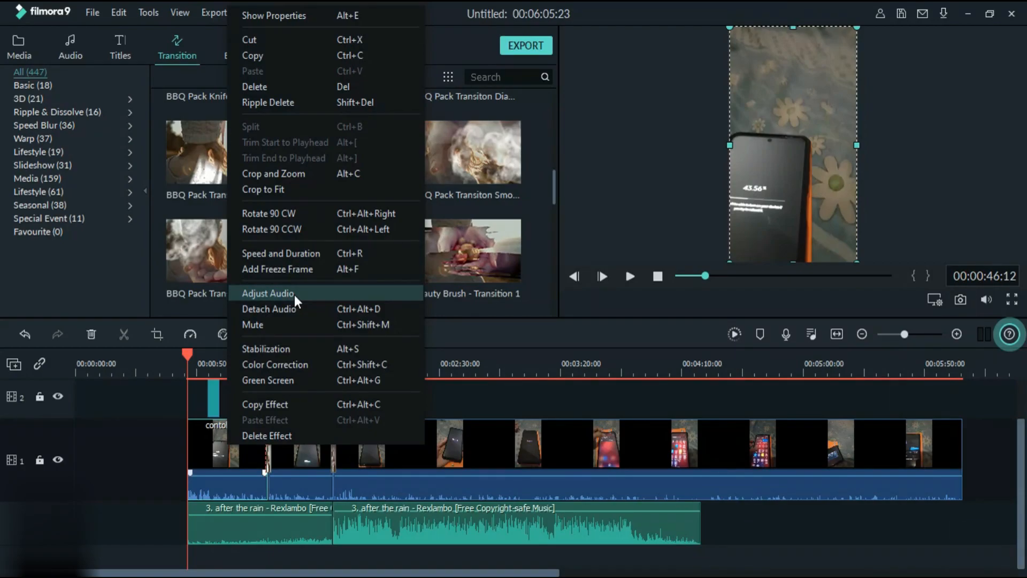
double_click(229, 470)
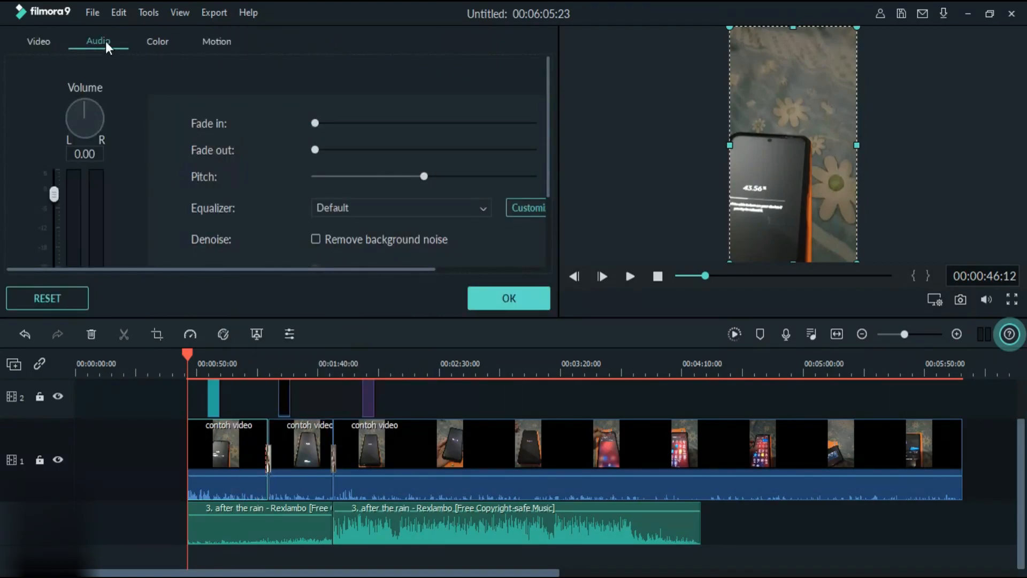
- Check the speed and duration settings of the first "contoh video" segment and cancel without changing them
right_click(236, 461)
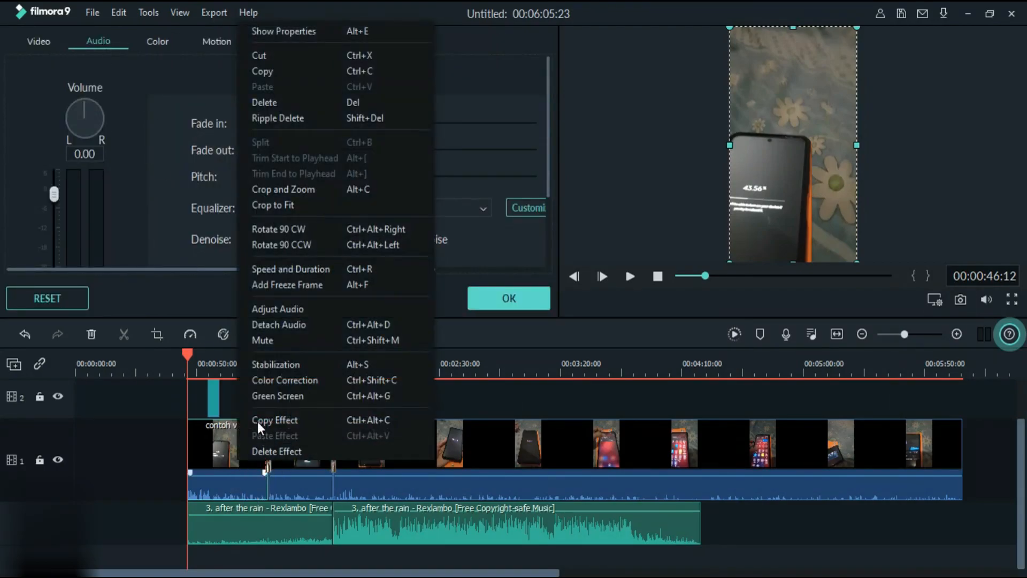
click(300, 269)
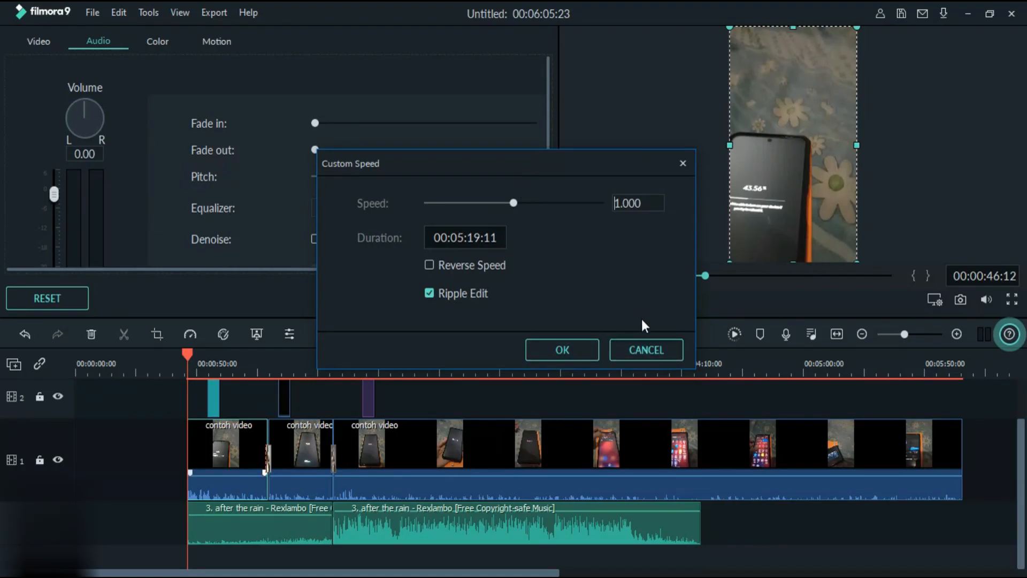
click(625, 354)
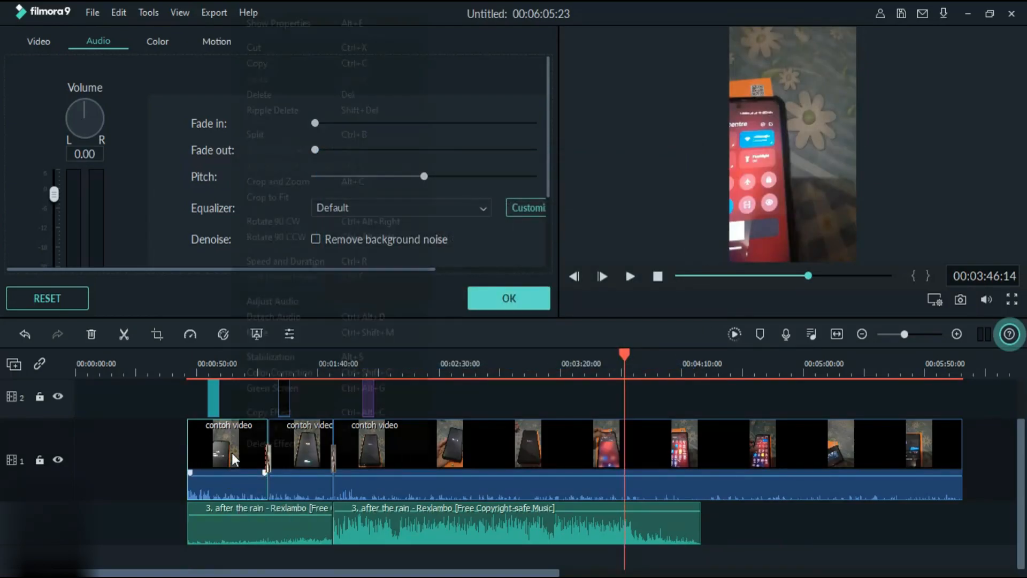
- Detach the audio from the first "contoh video" segment and select the separated audio clip on its own track
right_click(232, 453)
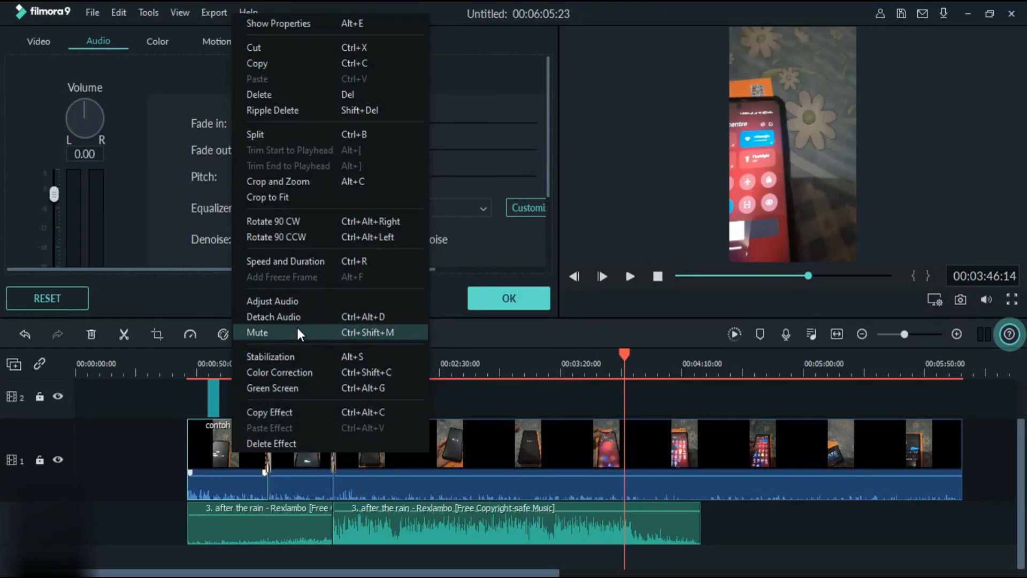
right_click(211, 455)
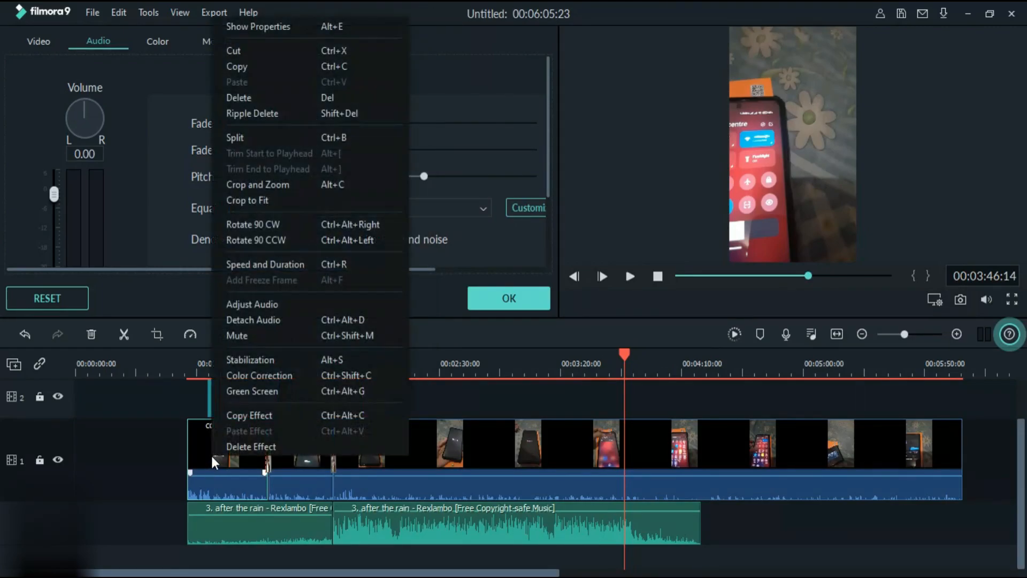
click(255, 325)
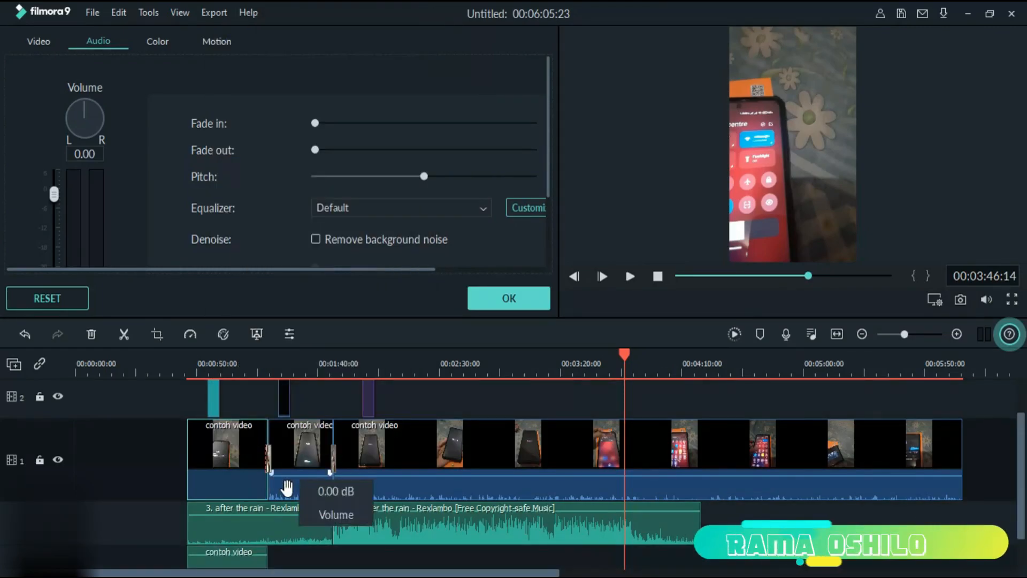
scroll(290, 482, down, 1)
click(221, 532)
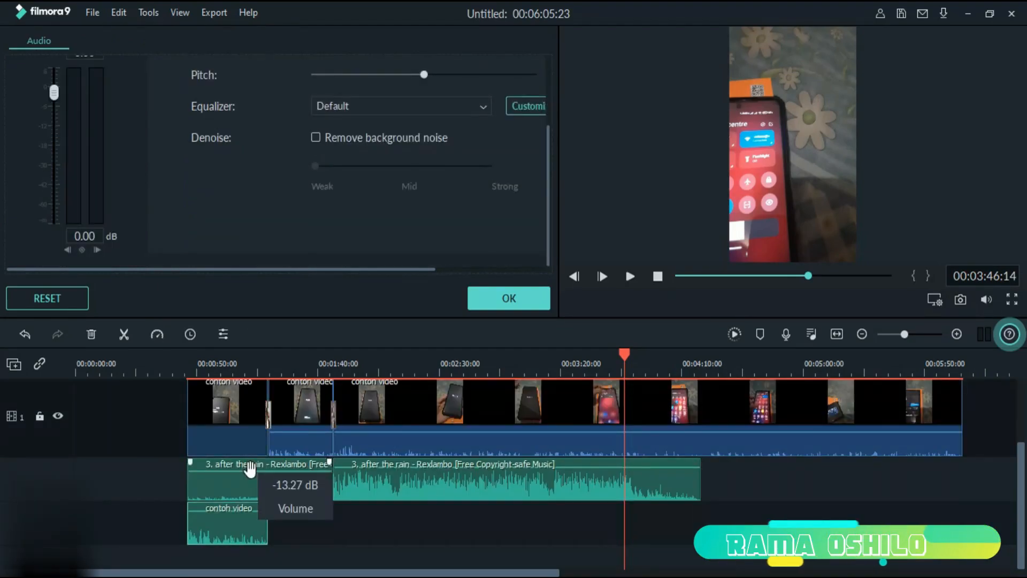
click(230, 414)
click(229, 534)
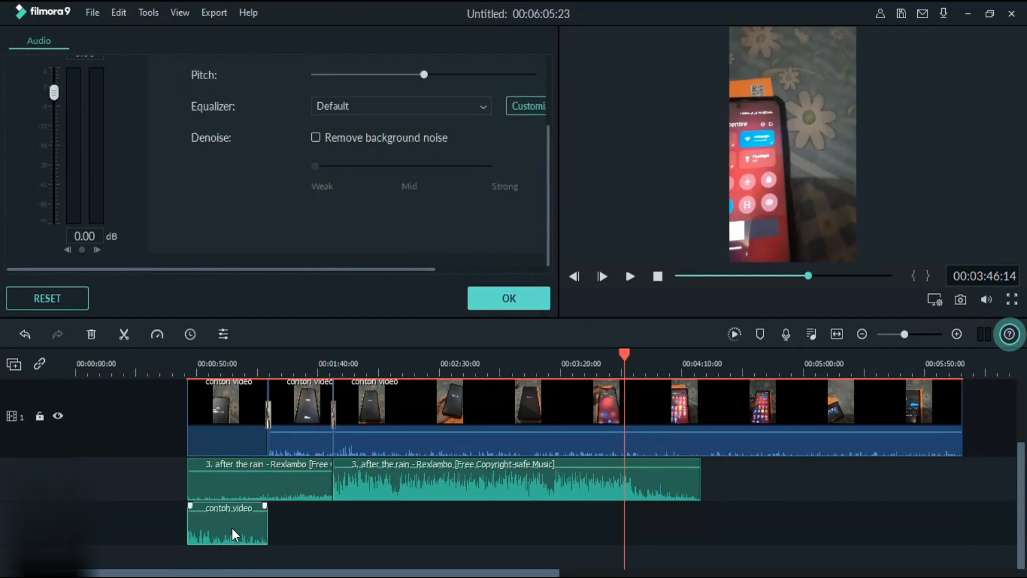
- Undo the audio detachment of the first "contoh video" segment and close the audio settings
click(30, 335)
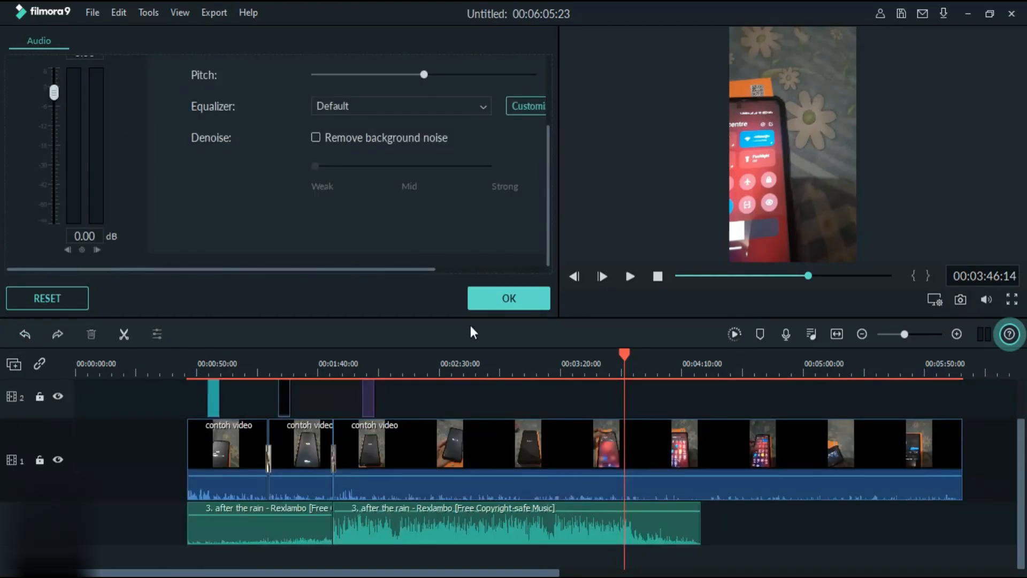
click(519, 300)
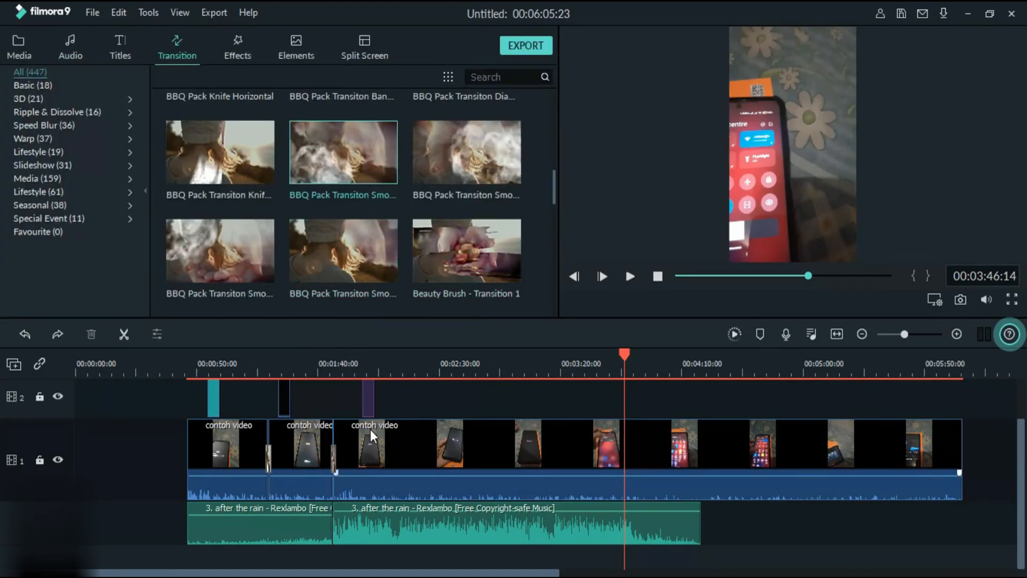
- Start rendering the timeline preview for smooth playback and stop the render before it completes
mouse_move(361, 159)
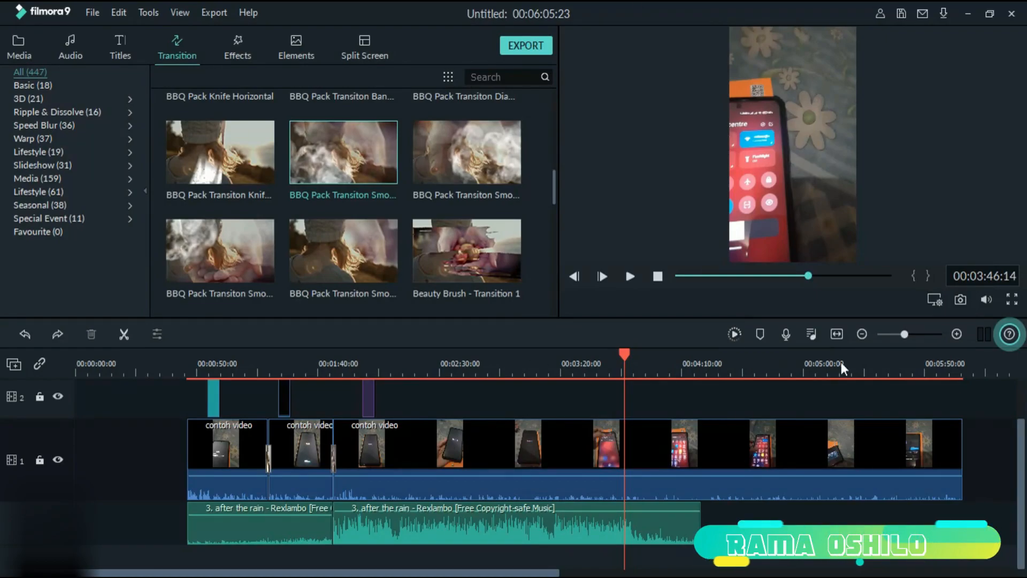
click(736, 334)
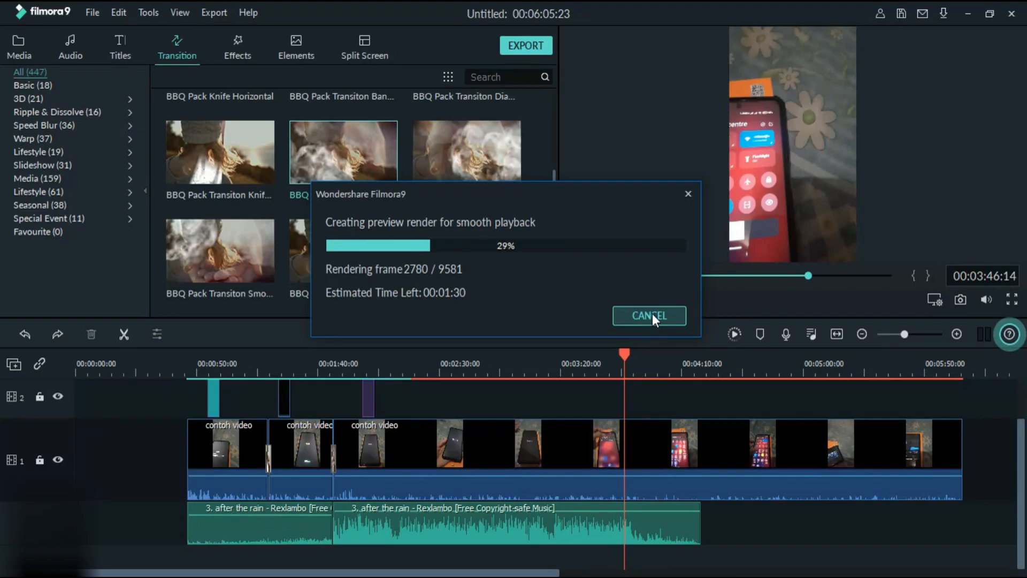
click(688, 194)
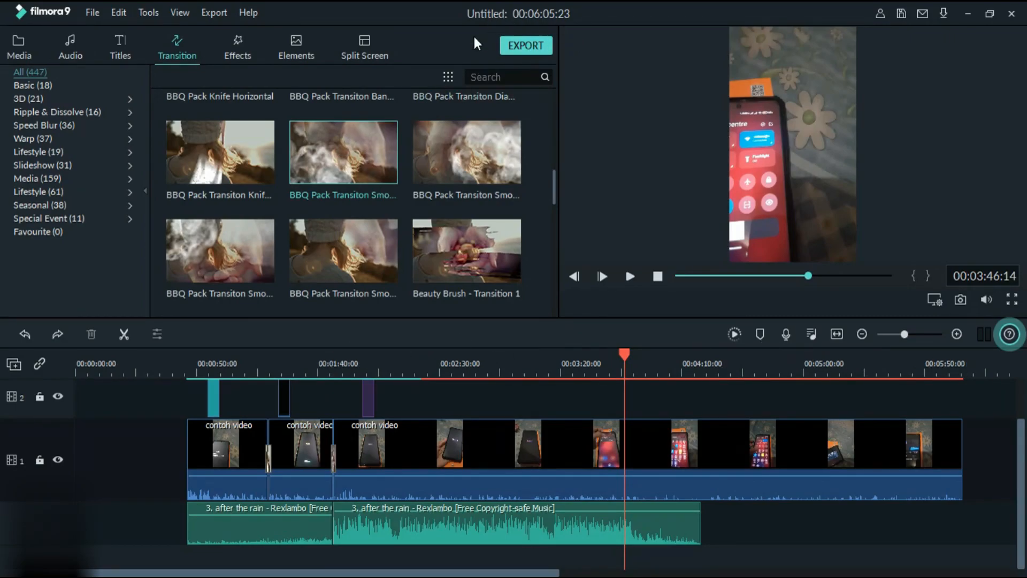
- Open the export dialog, look through the Device, YouTube, Vimeo and DVD destinations, and return to Local export
click(511, 48)
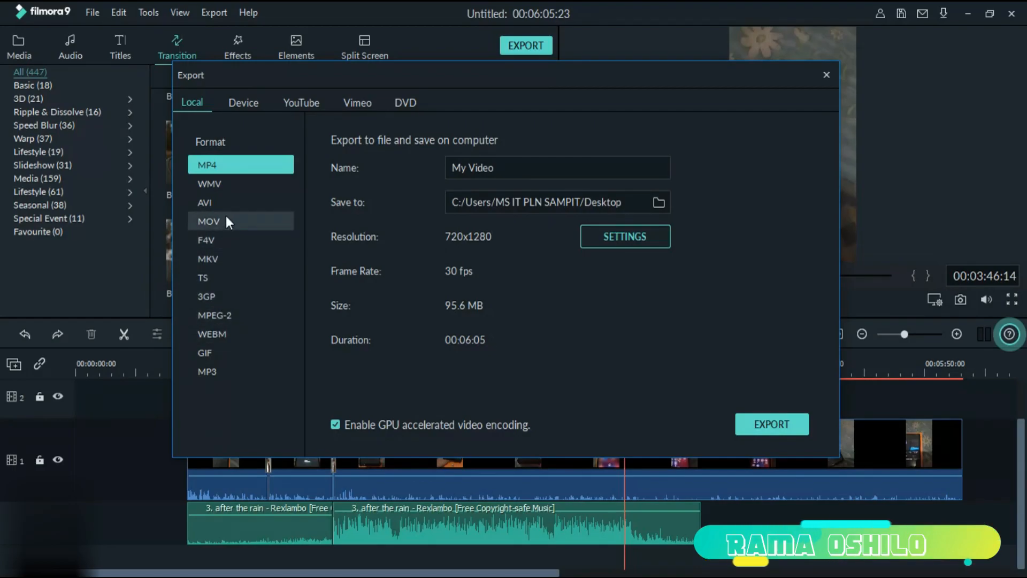
click(256, 104)
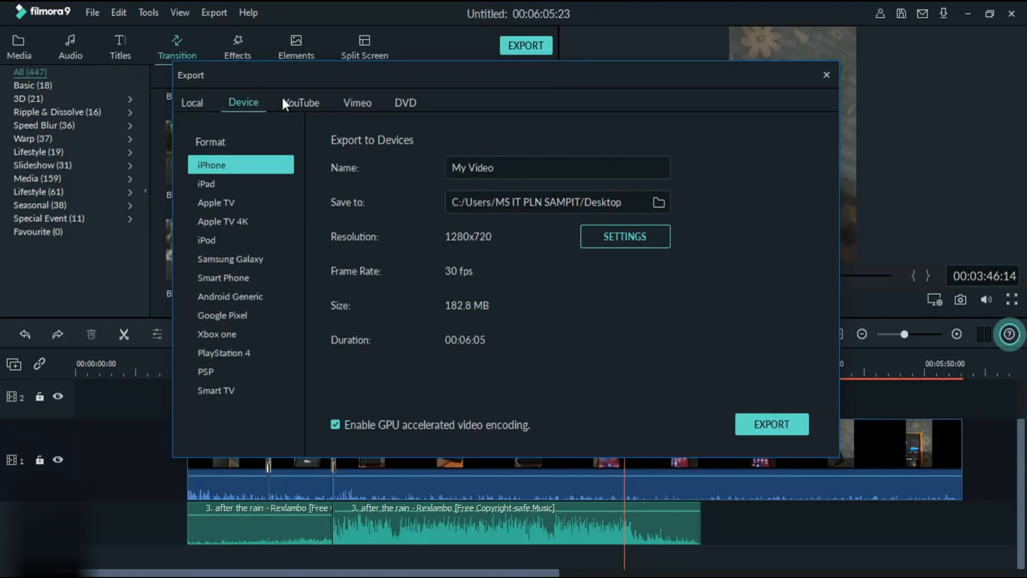
click(303, 104)
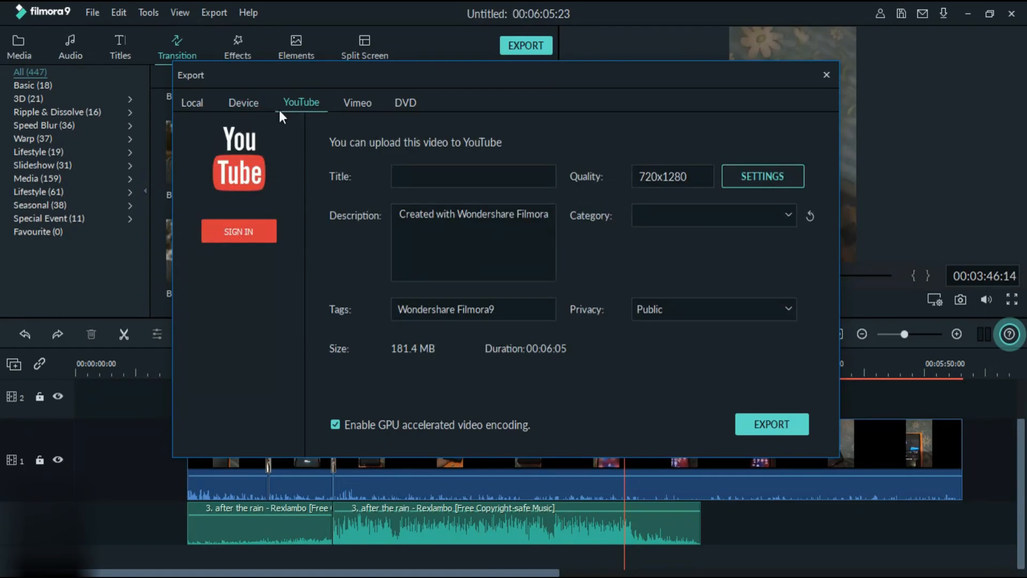
click(358, 104)
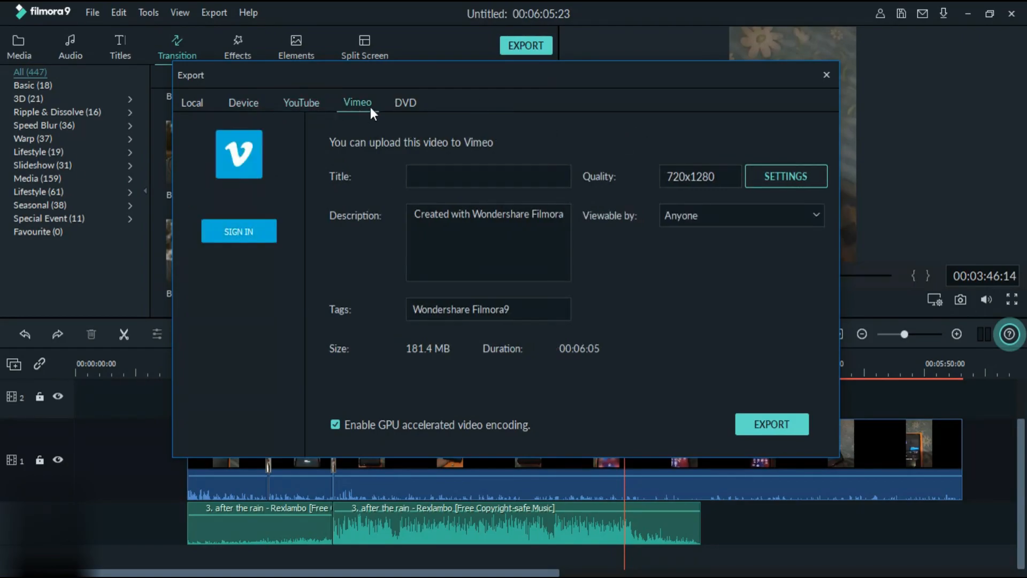
click(405, 103)
click(305, 104)
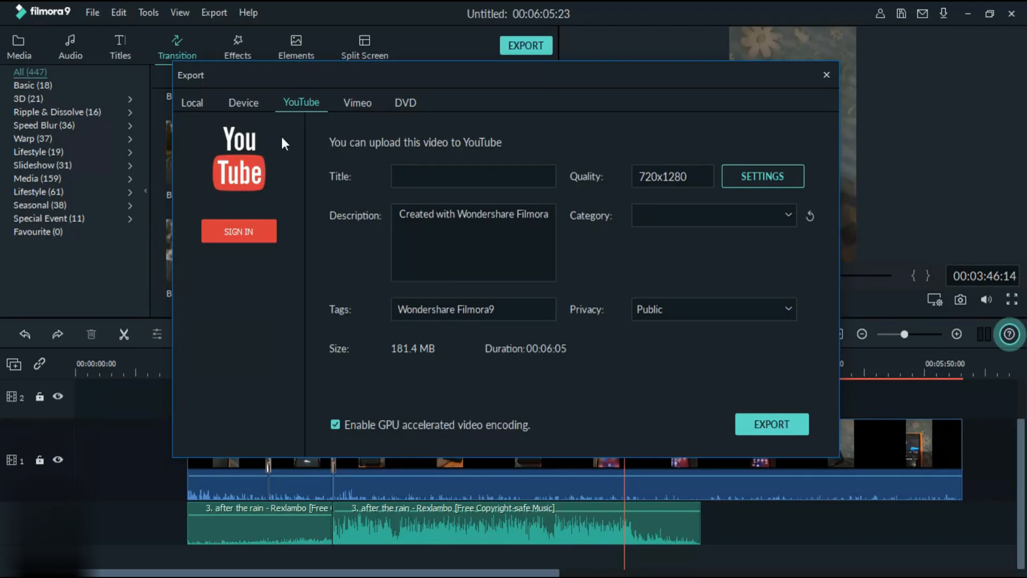
click(193, 104)
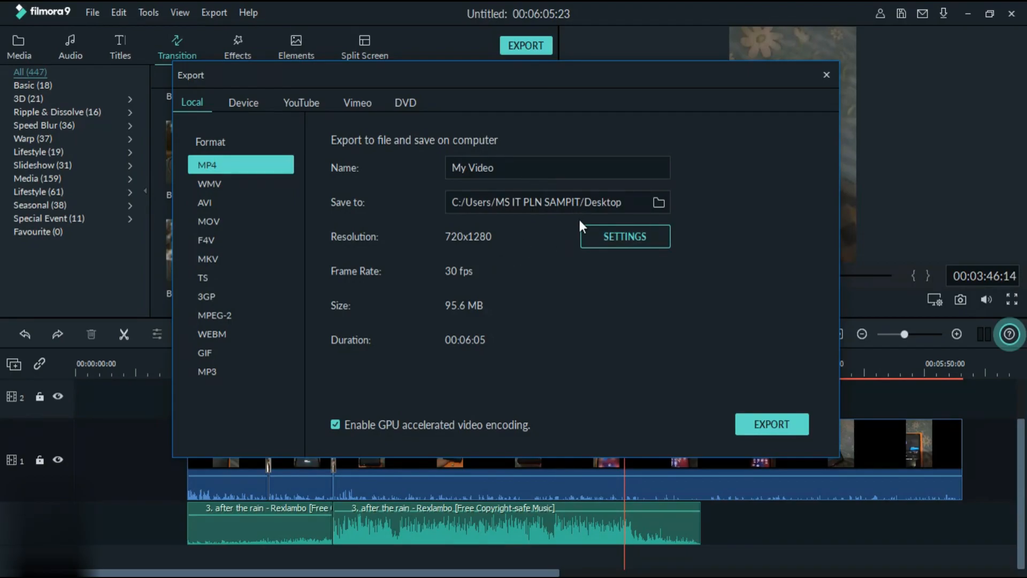
- Open the MP4 export settings, try Better quality, reselect Good, and check the video encoder choices
click(617, 236)
drag(522, 21, 577, 24)
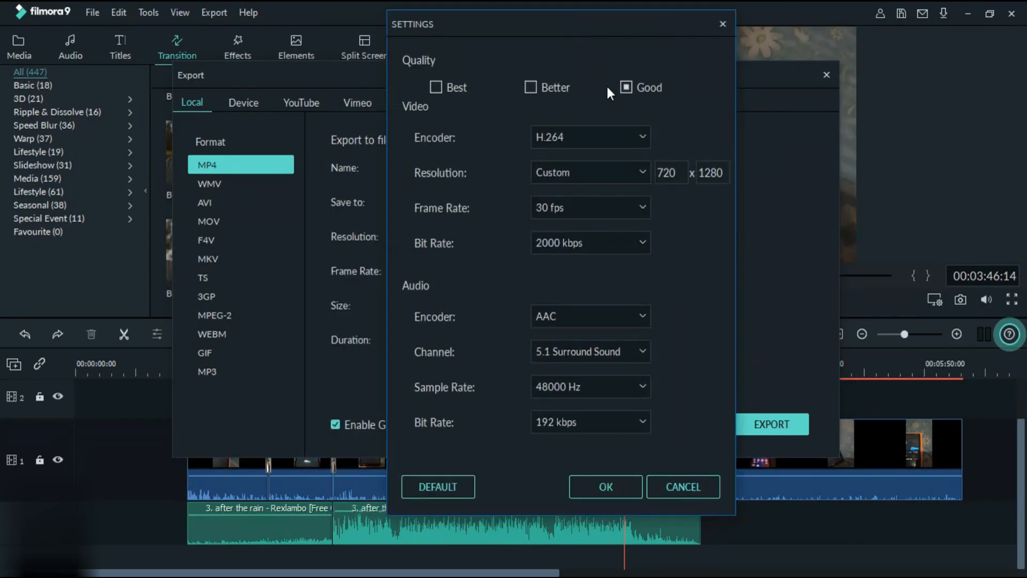
click(532, 86)
click(634, 94)
click(574, 134)
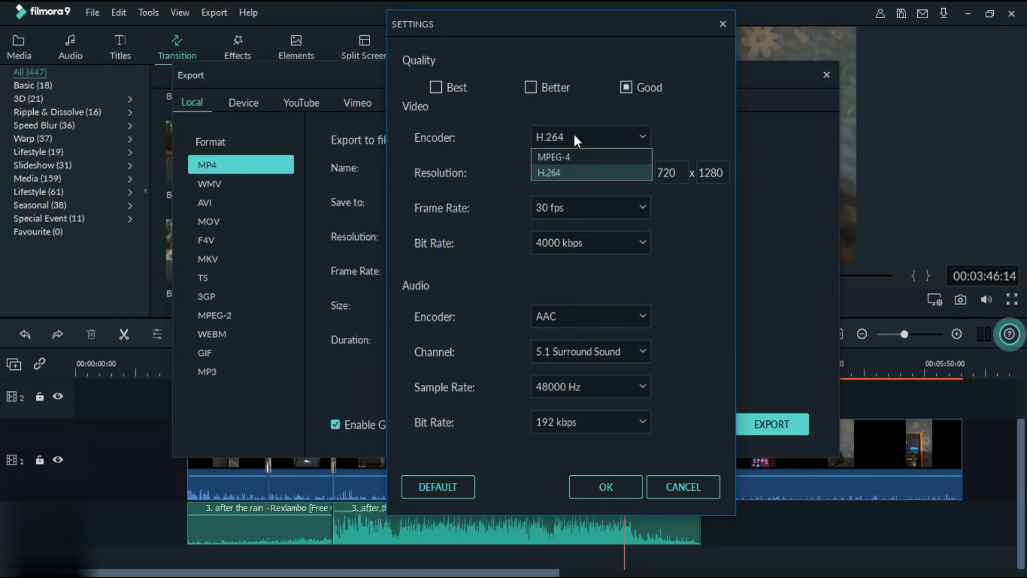
click(573, 134)
- Look through the resolution presets and set the export resolution to 1280x720
click(568, 174)
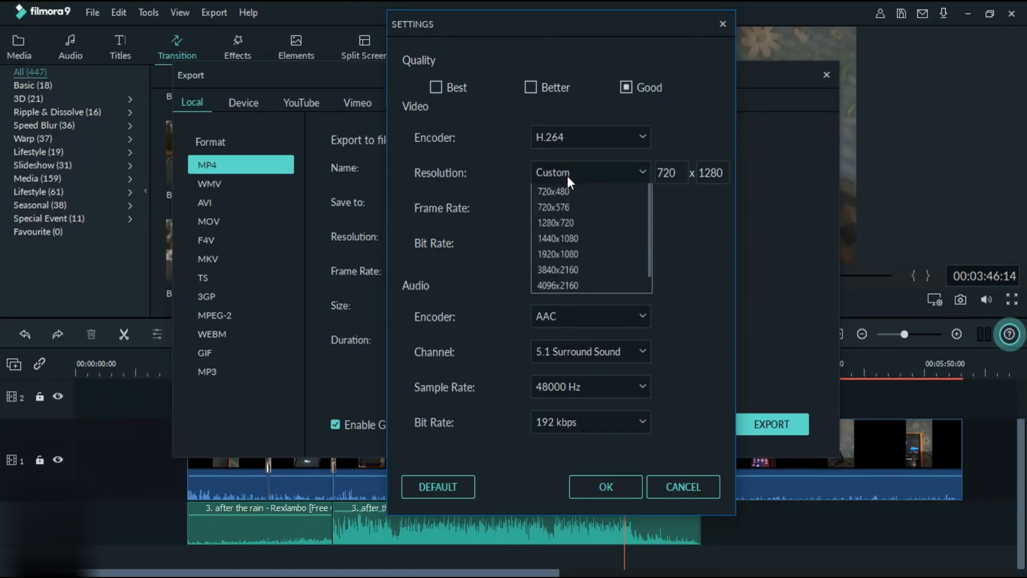
click(568, 178)
click(567, 175)
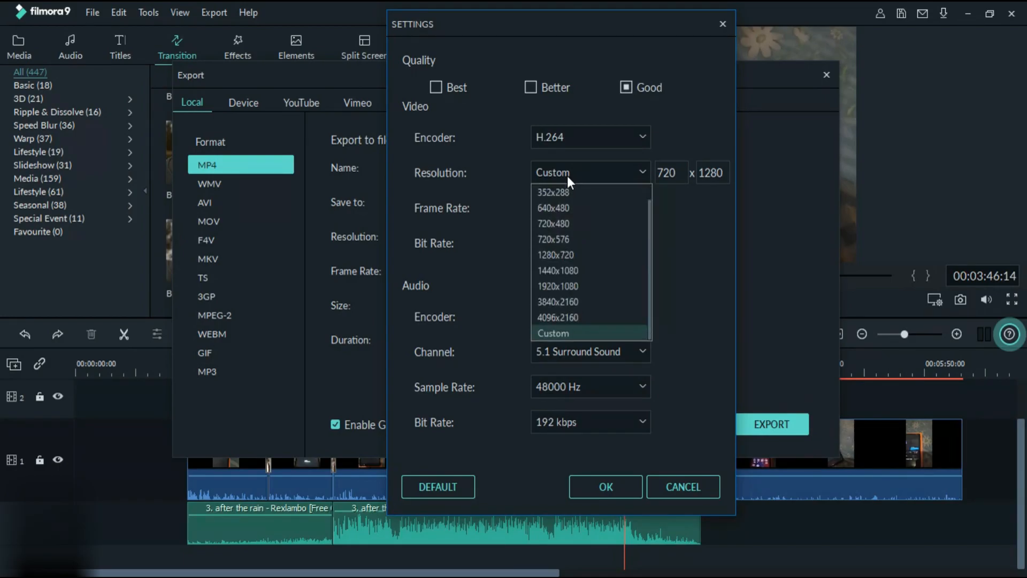
click(567, 175)
click(567, 176)
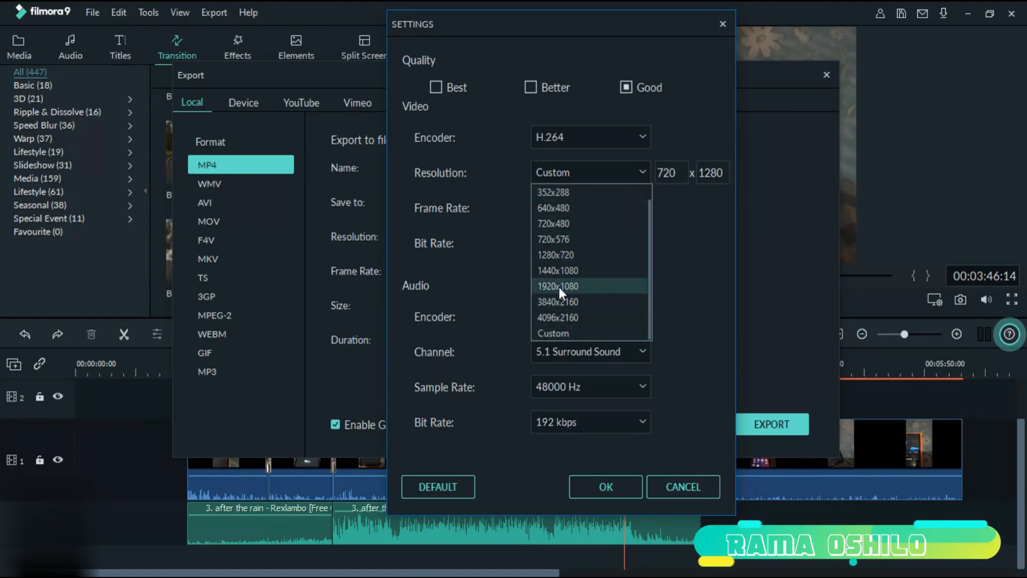
click(571, 253)
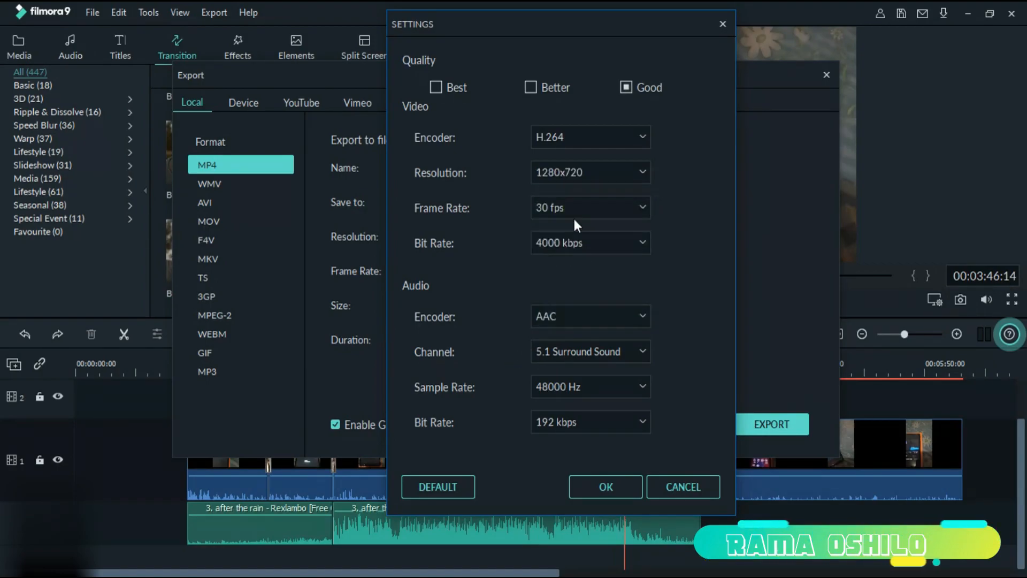
- Review the resolution presets again and try 1440x1080 as the export resolution
click(592, 173)
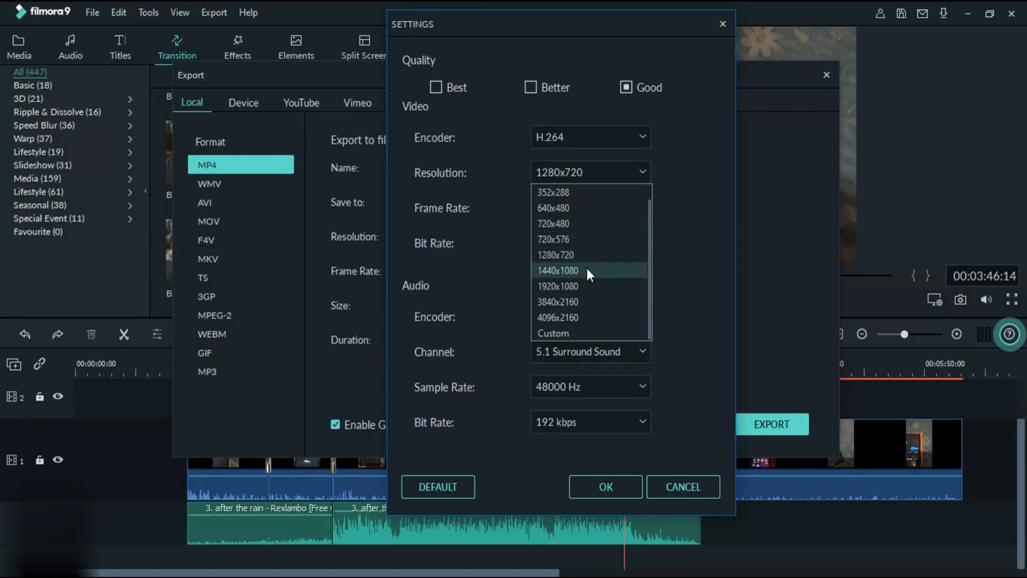
click(584, 174)
click(583, 175)
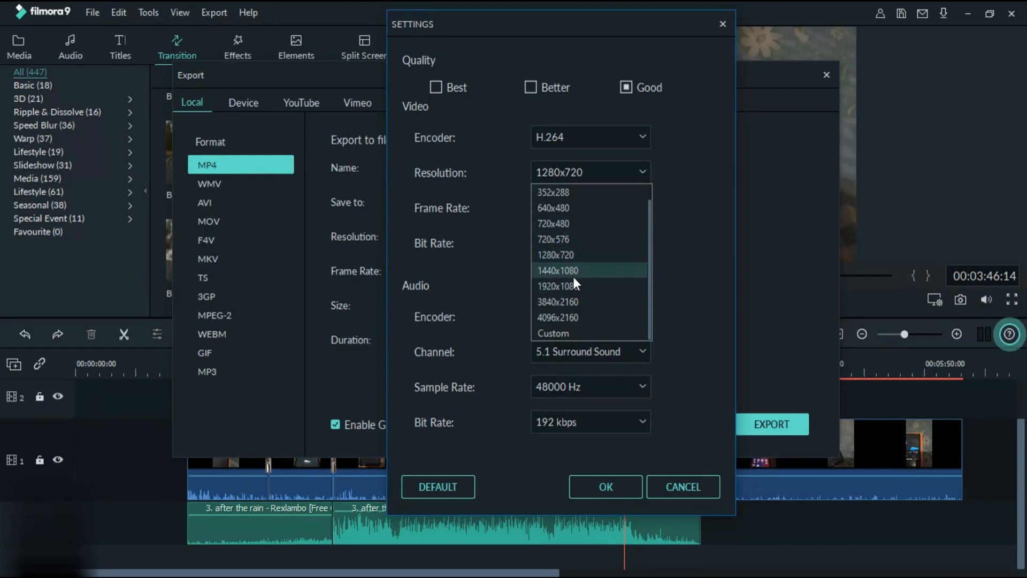
click(573, 276)
- Return the export resolution to 1280x720 and choose a frame rate of 30 fps
click(571, 176)
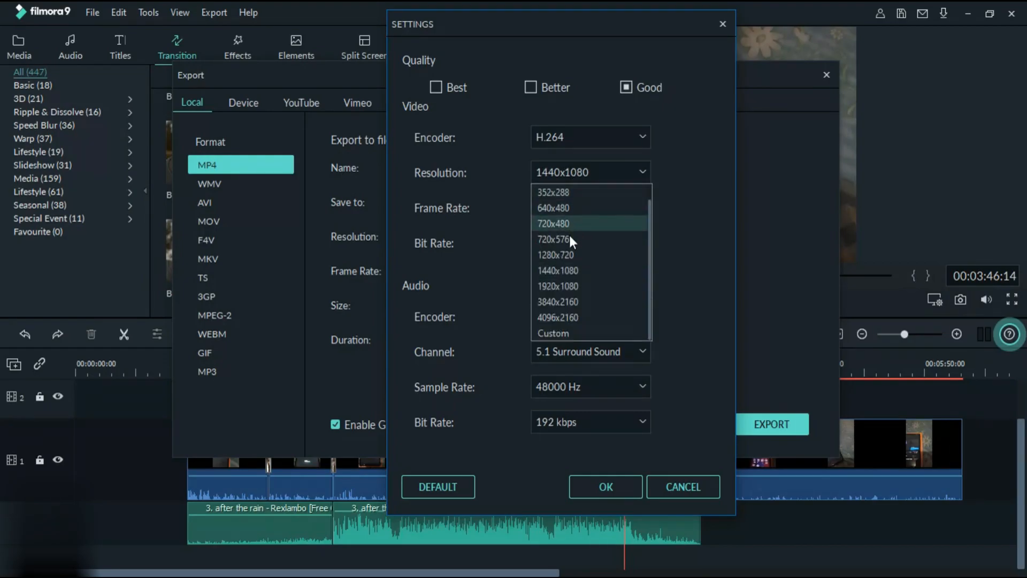
click(573, 255)
click(568, 214)
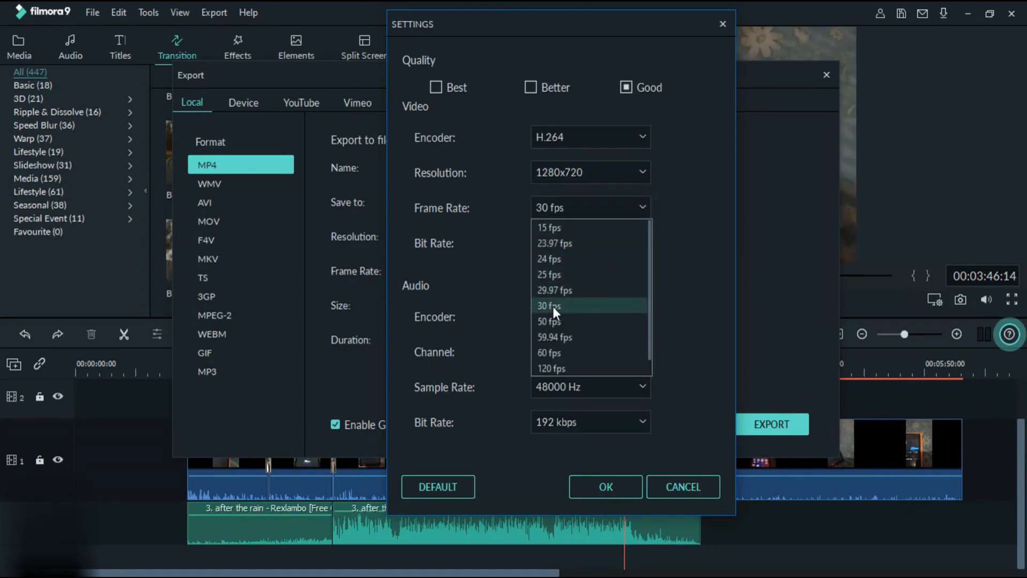
click(553, 306)
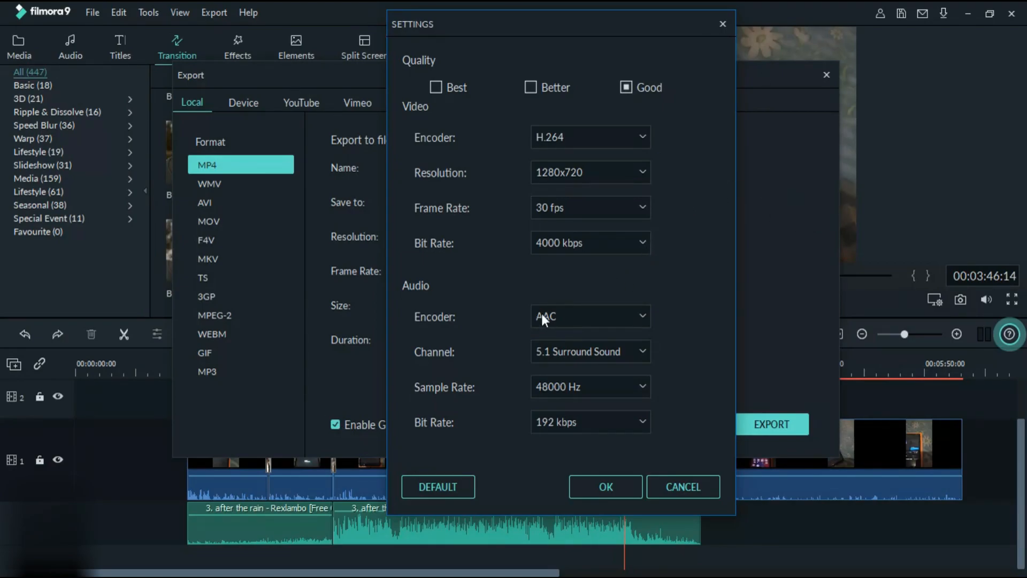
- Check the audio encoder choices, then try the Stereo channel and switch back to 5.1 Surround Sound
click(559, 319)
click(559, 321)
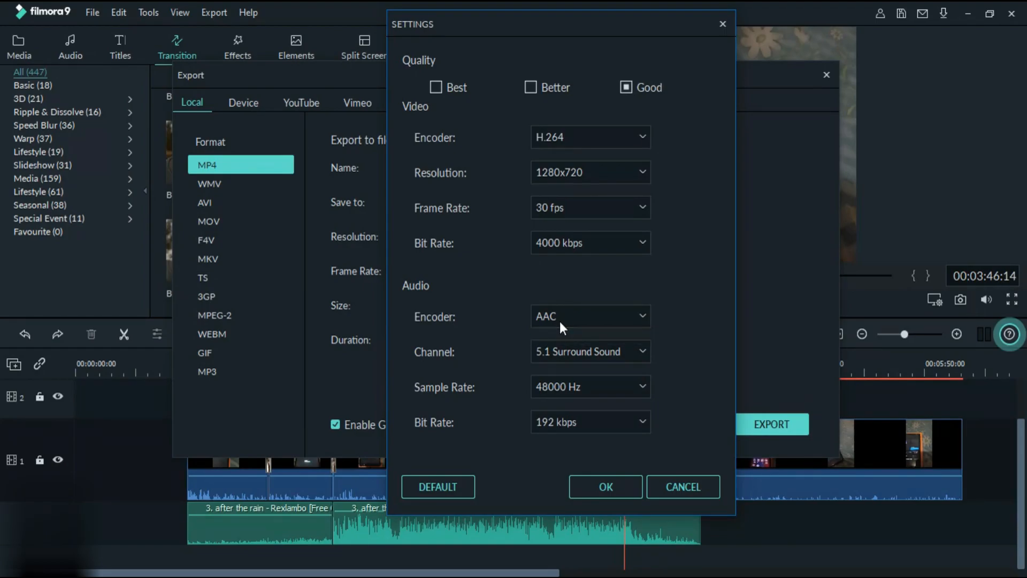
click(560, 351)
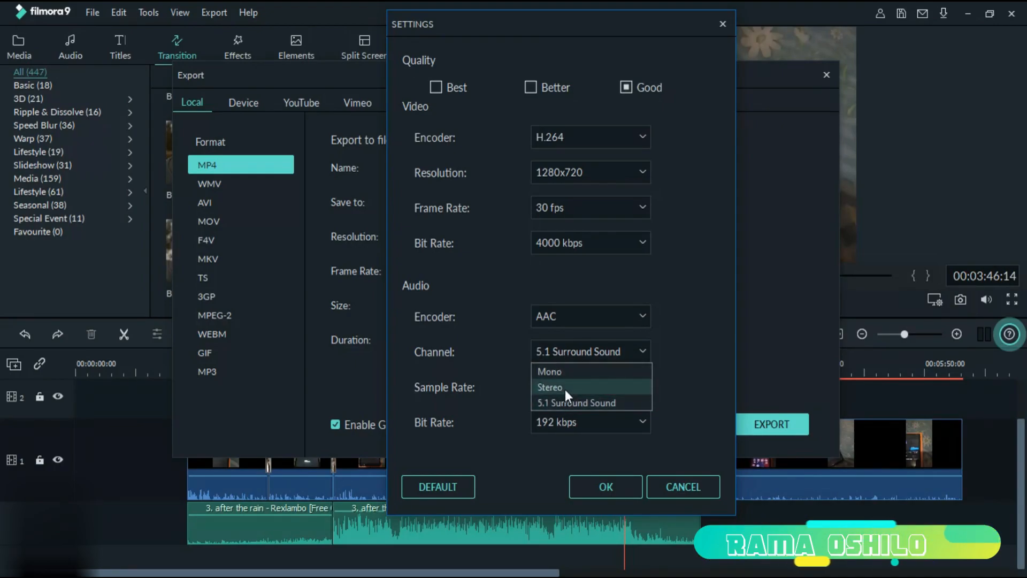
click(565, 388)
click(563, 354)
click(563, 354)
click(563, 354)
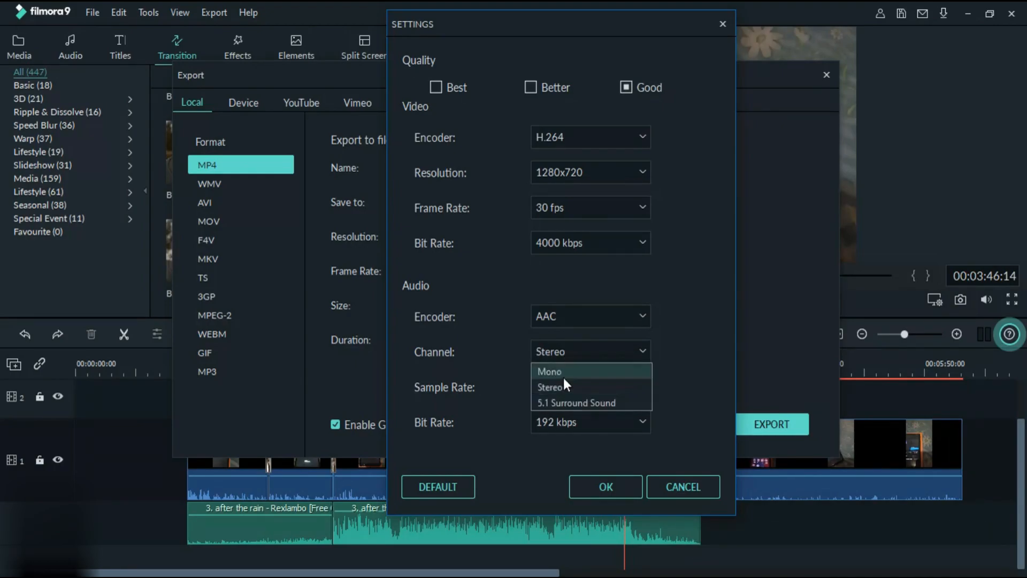
click(562, 403)
- Check the audio sample rate choices and select 48000 Hz
click(565, 386)
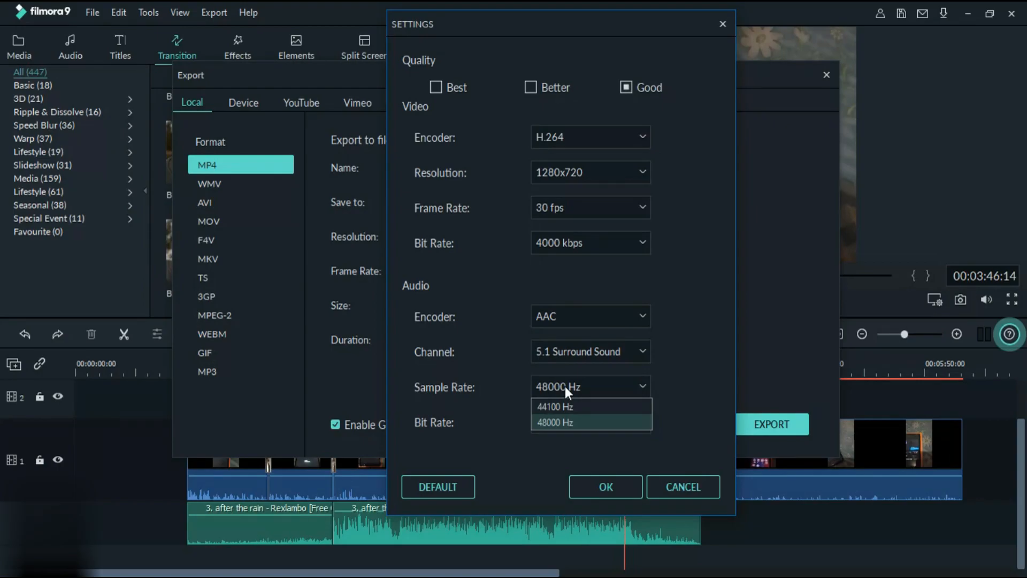
click(565, 386)
click(566, 394)
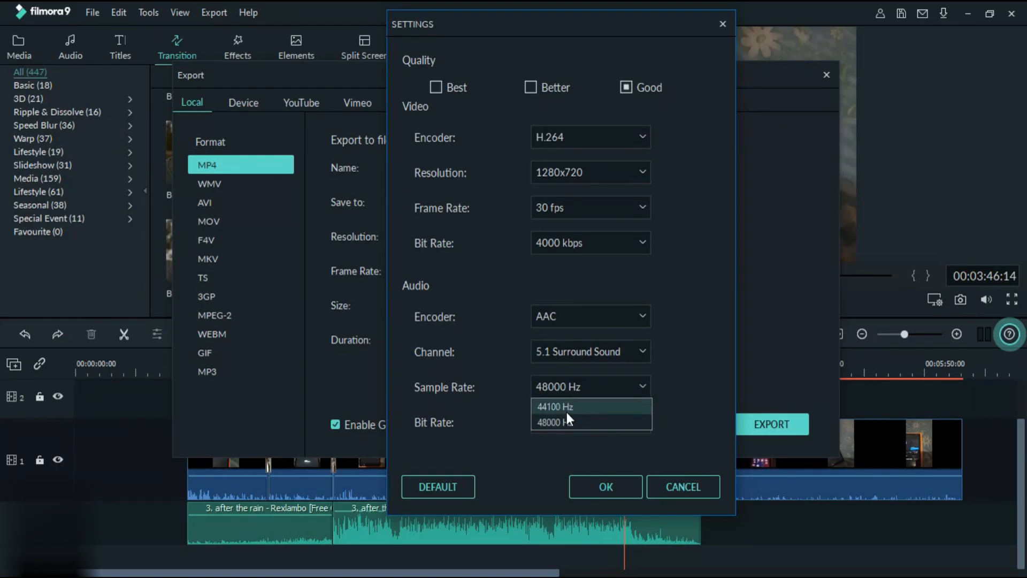
click(565, 418)
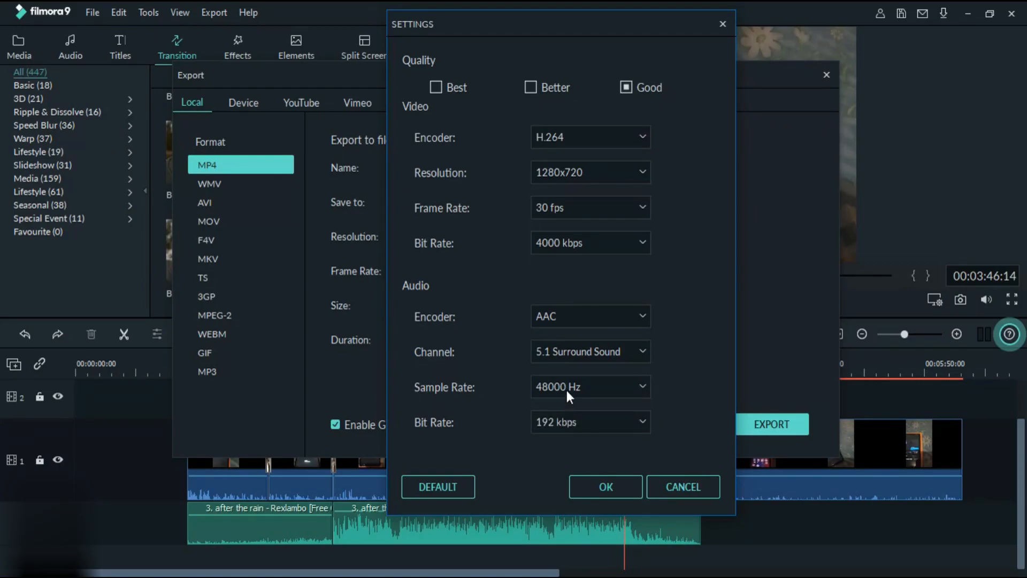
- Set the audio bit rate to 128 kbps and apply the export settings
click(573, 421)
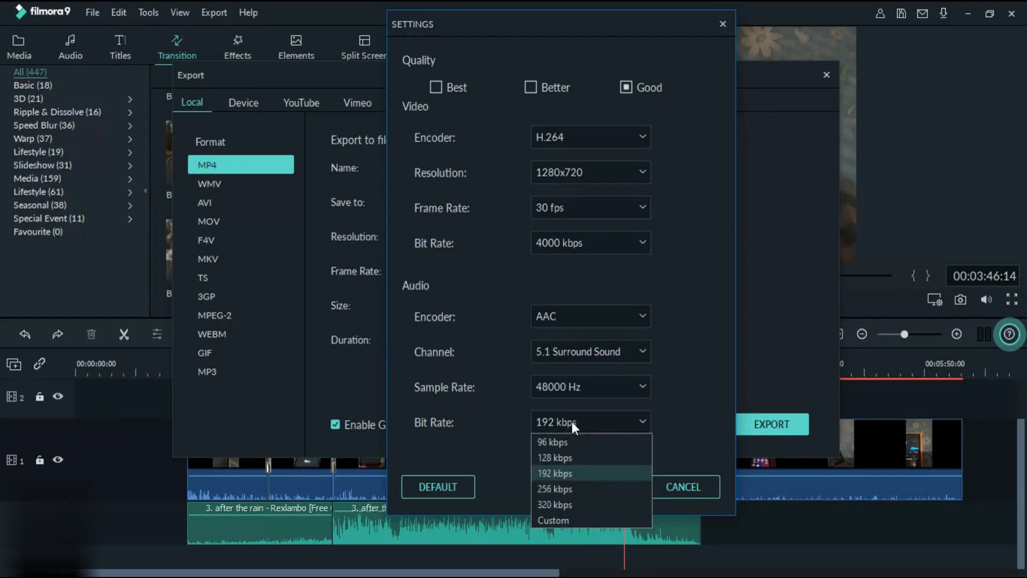
click(557, 458)
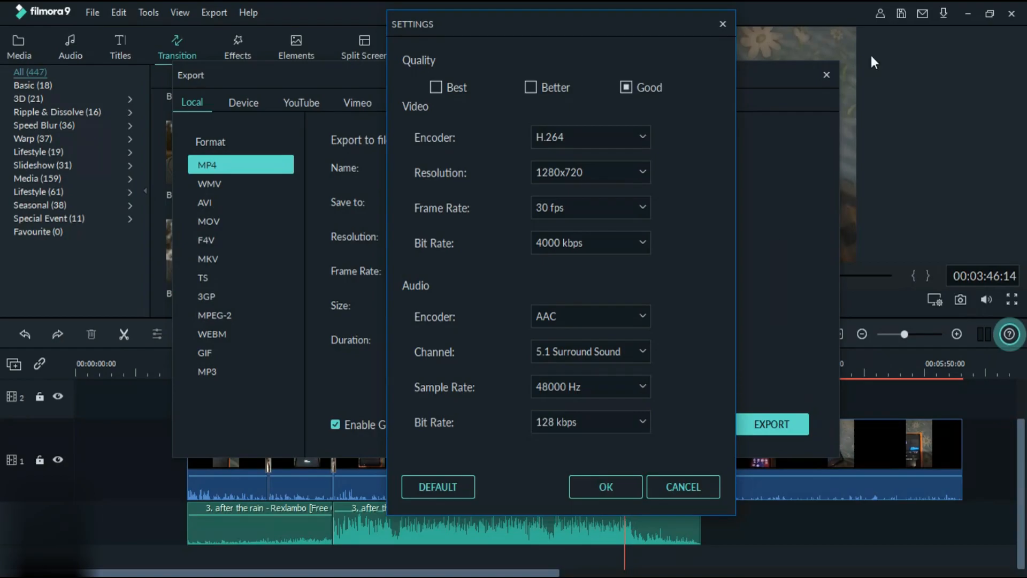
click(559, 421)
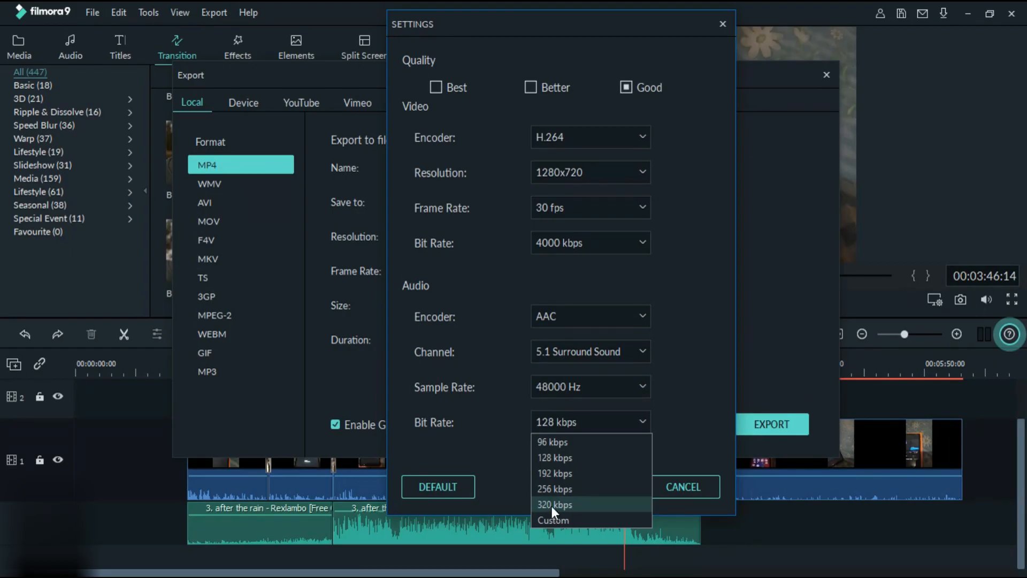
click(562, 462)
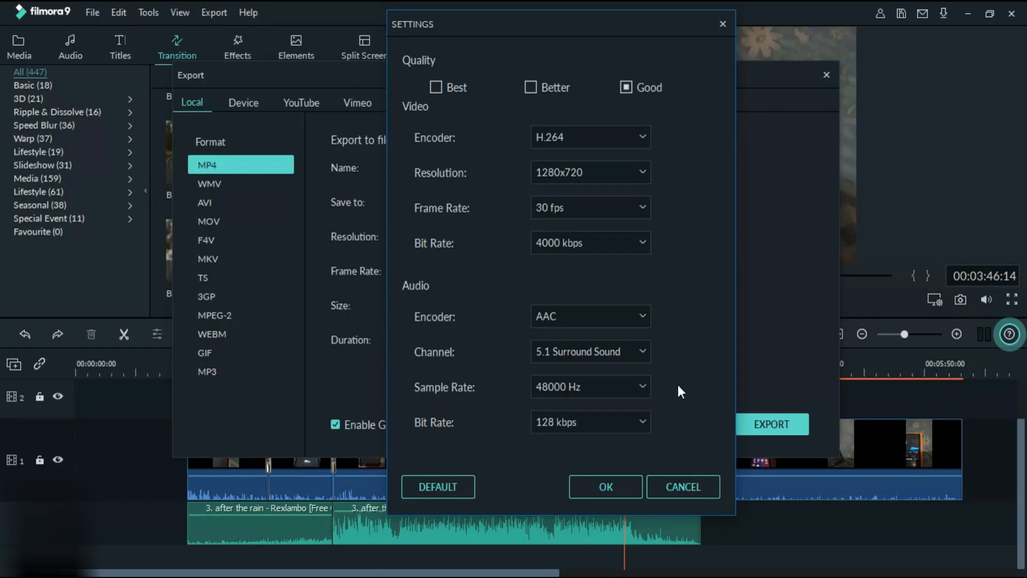
click(606, 482)
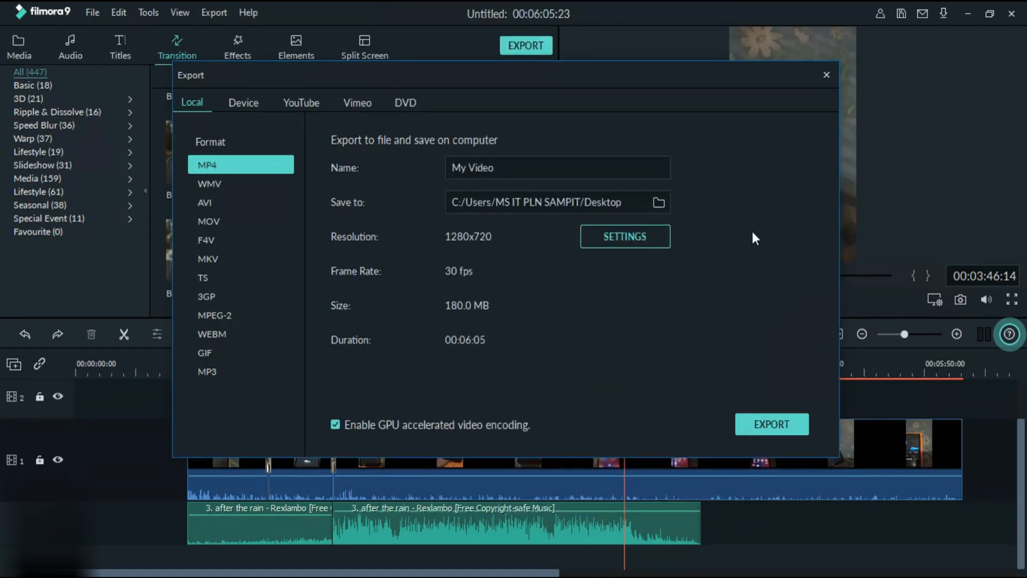
- Start exporting My Video as an MP4 file, then abort the export and close the export window
click(769, 428)
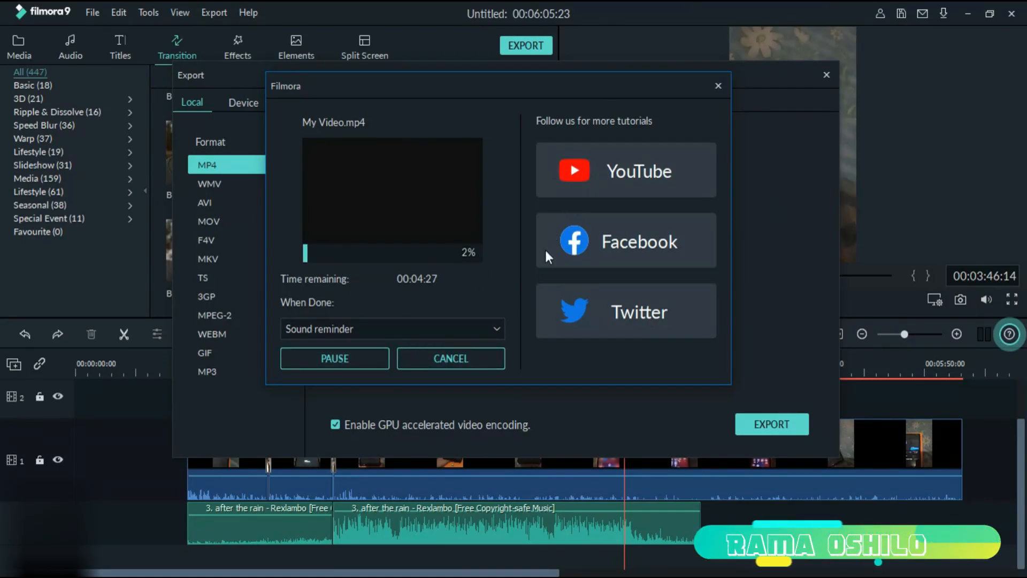
click(460, 363)
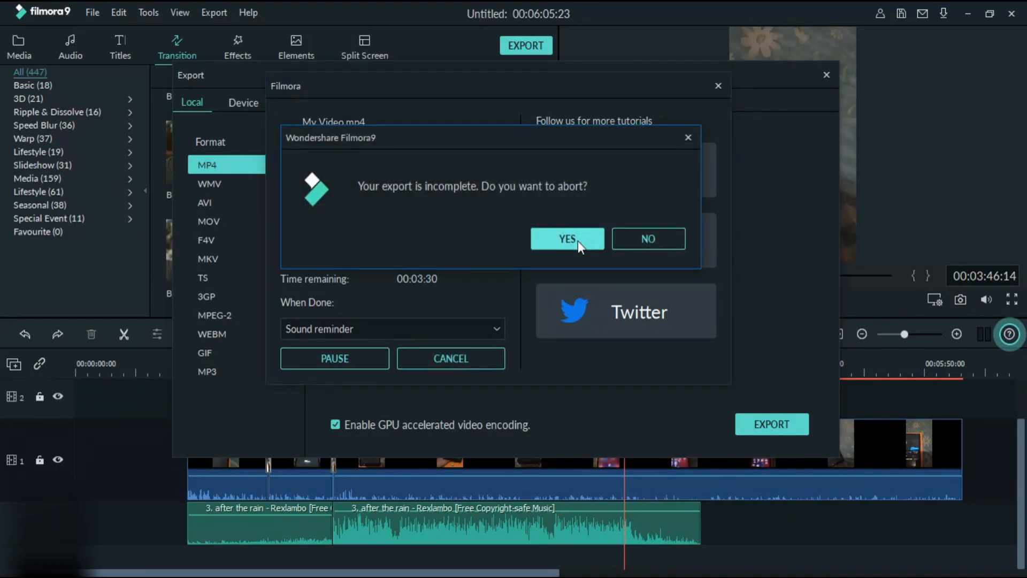
click(576, 240)
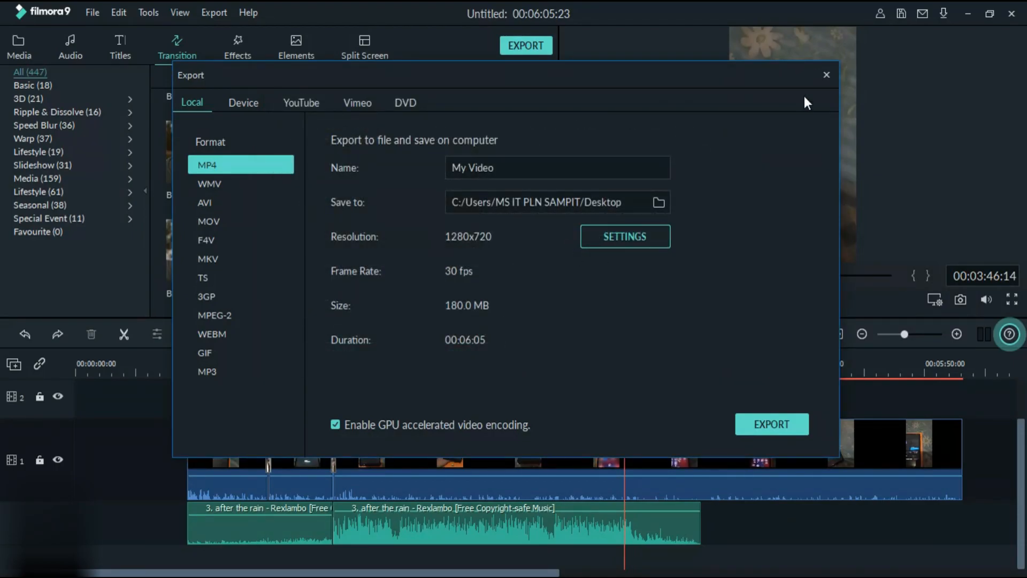
click(827, 75)
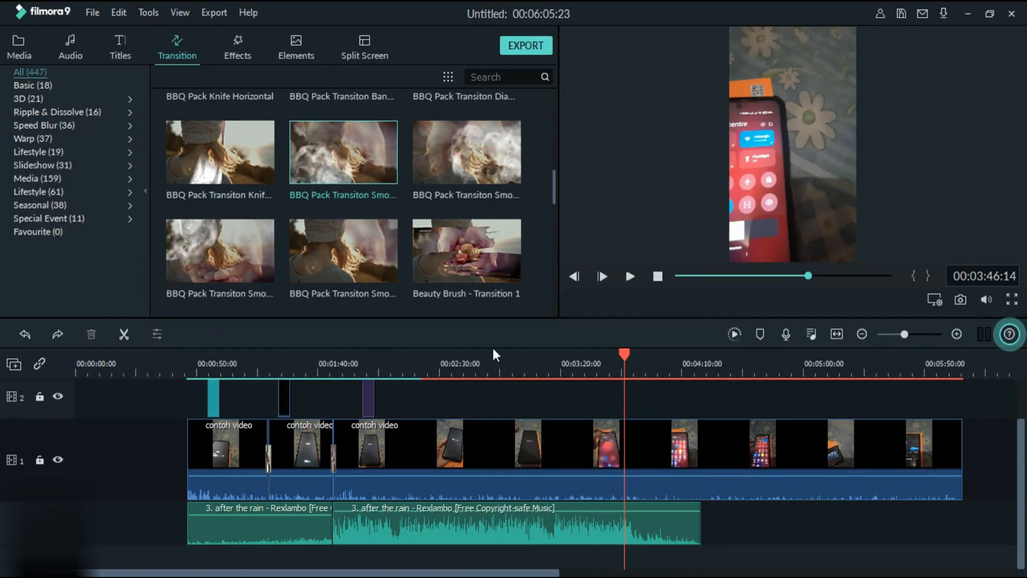
- Move the timeline playhead back to about 00:01:14:10 and view the available Help options
drag(624, 351, 256, 387)
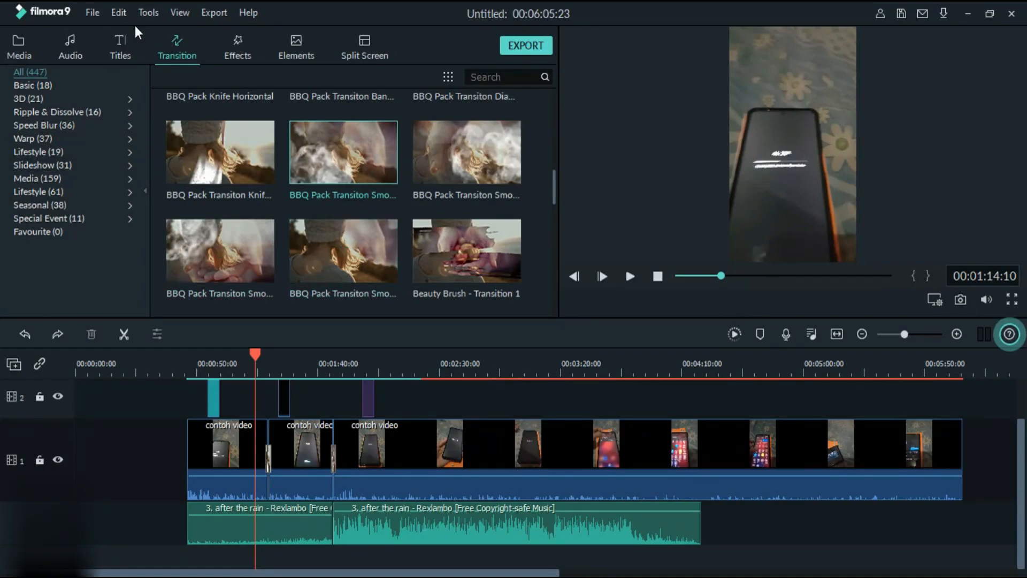
click(251, 13)
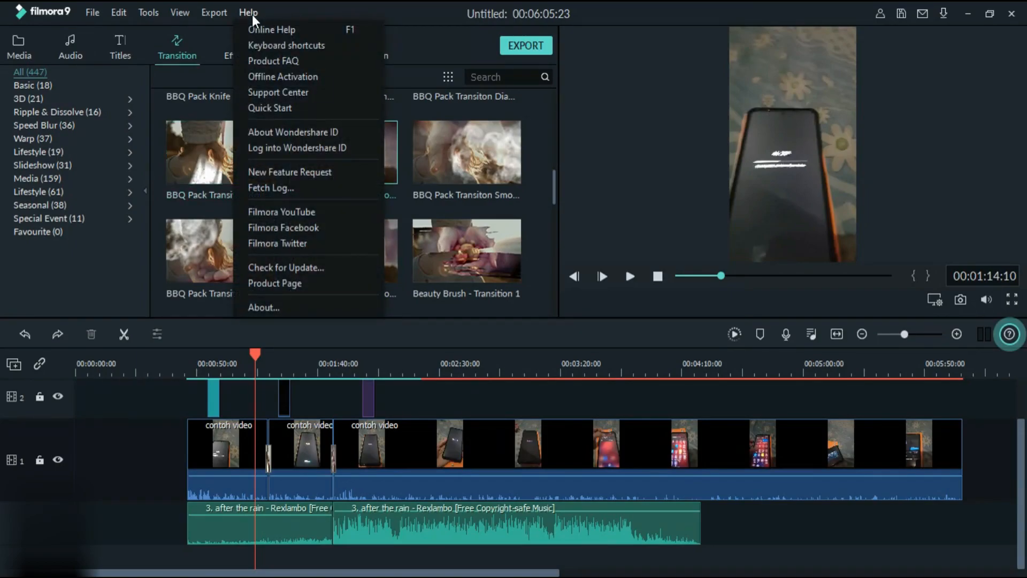